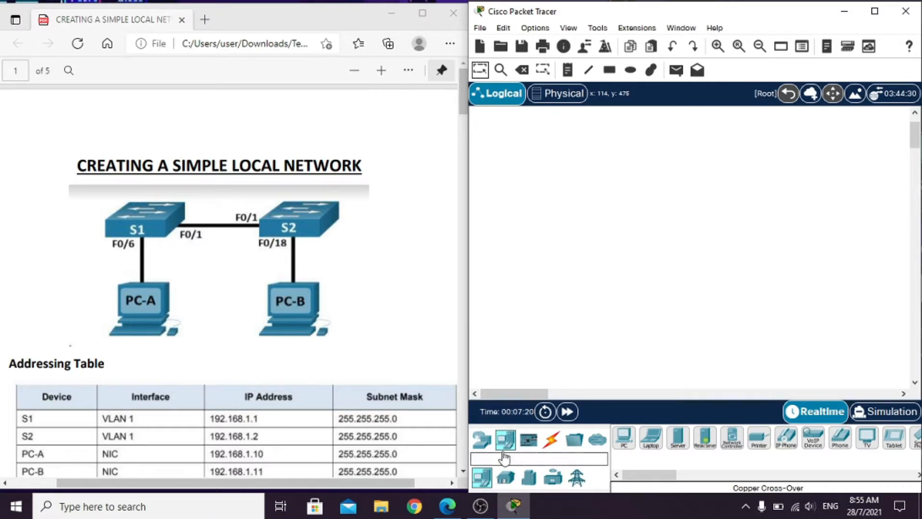
- Place two 2960 switches side by side in the upper part of the empty logical workspace
click(482, 439)
click(506, 481)
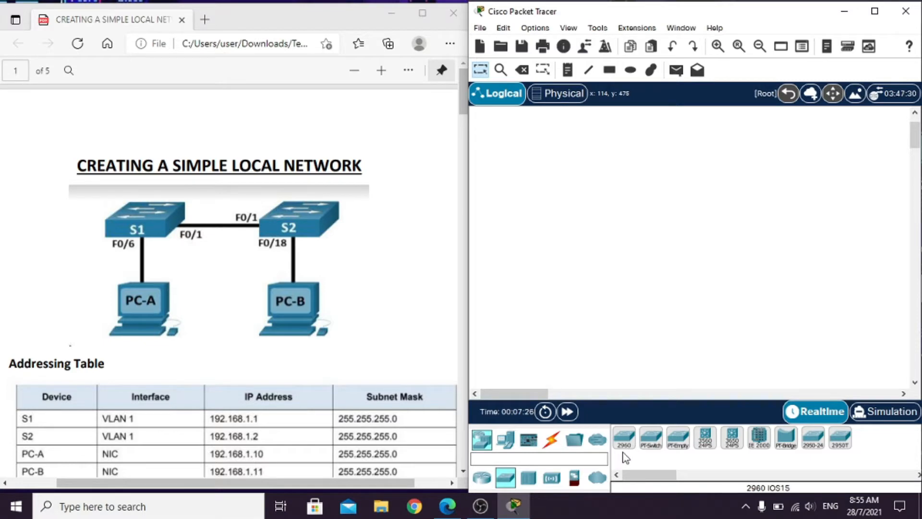
drag(625, 452, 593, 191)
drag(626, 438, 732, 186)
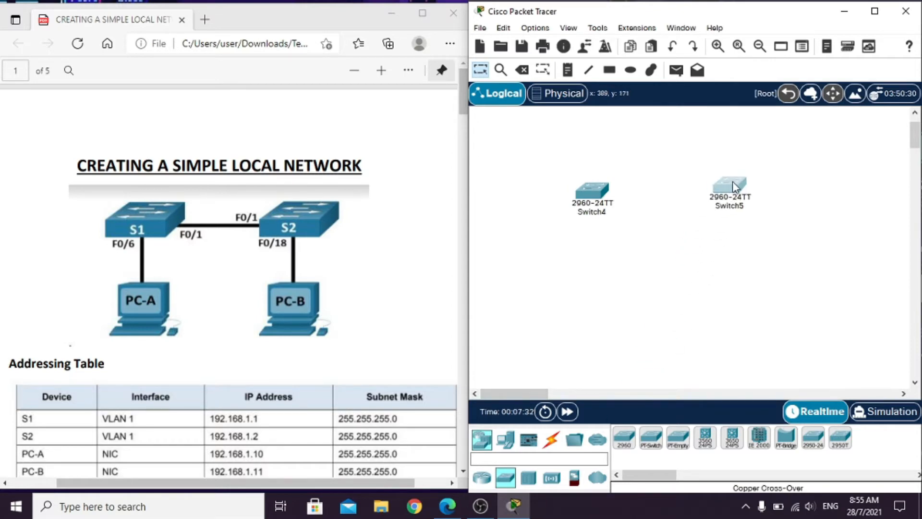
drag(590, 193, 592, 183)
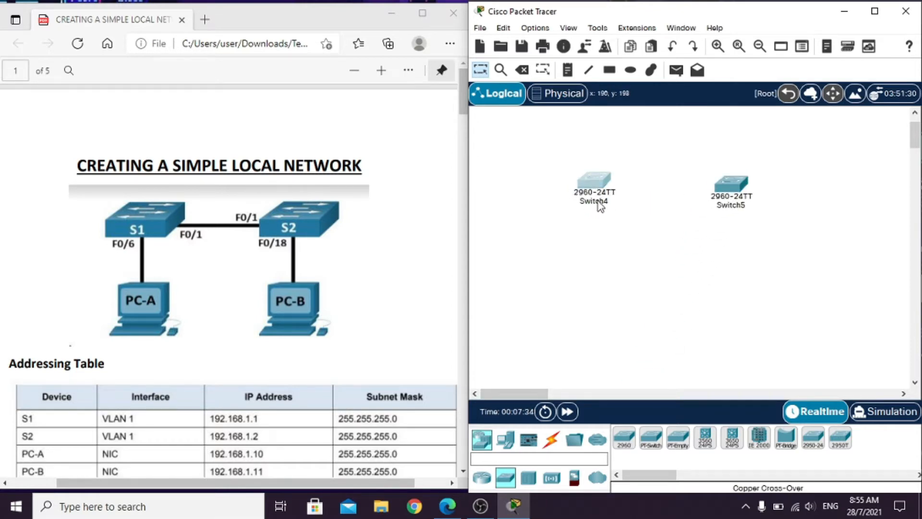
- Rename the two switches S1 and S2, following the topology diagram
click(599, 200)
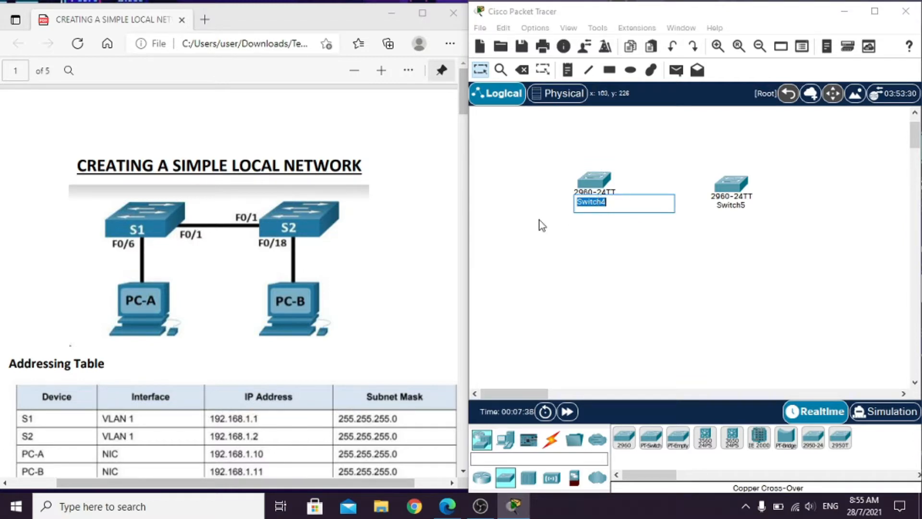
text(S1)
click(728, 205)
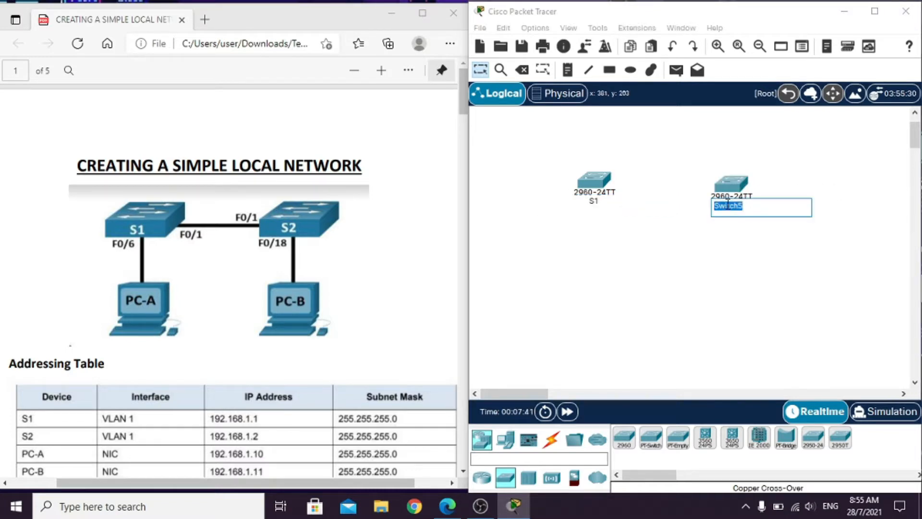
text(S2)
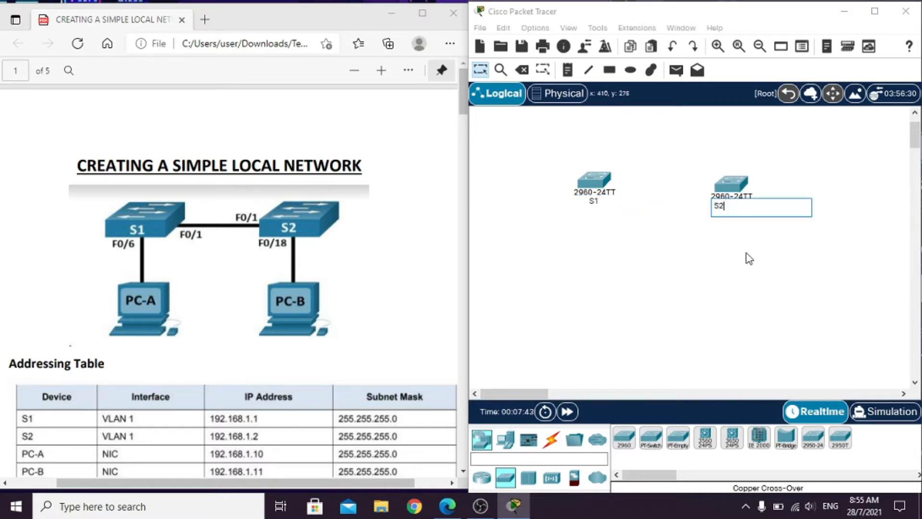
click(713, 273)
- Add a PC end device below switch S1 and name it PC-A
click(506, 440)
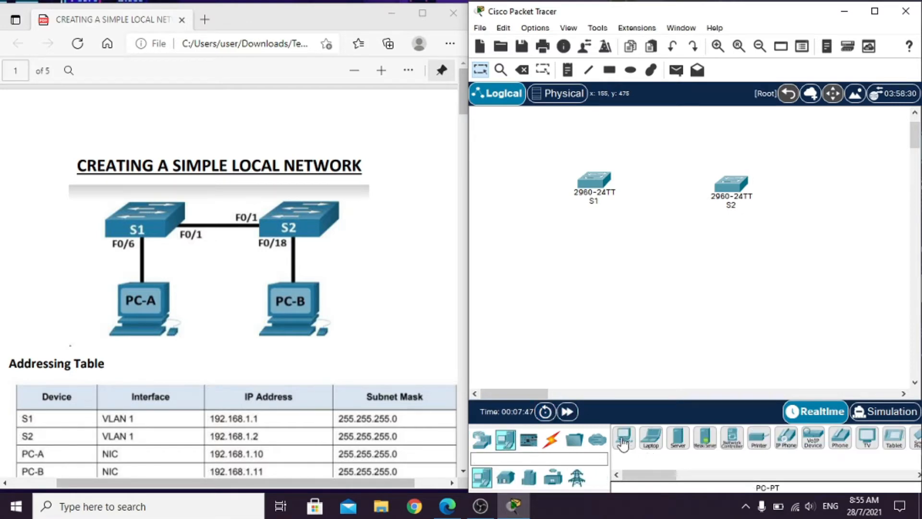
drag(624, 438, 590, 306)
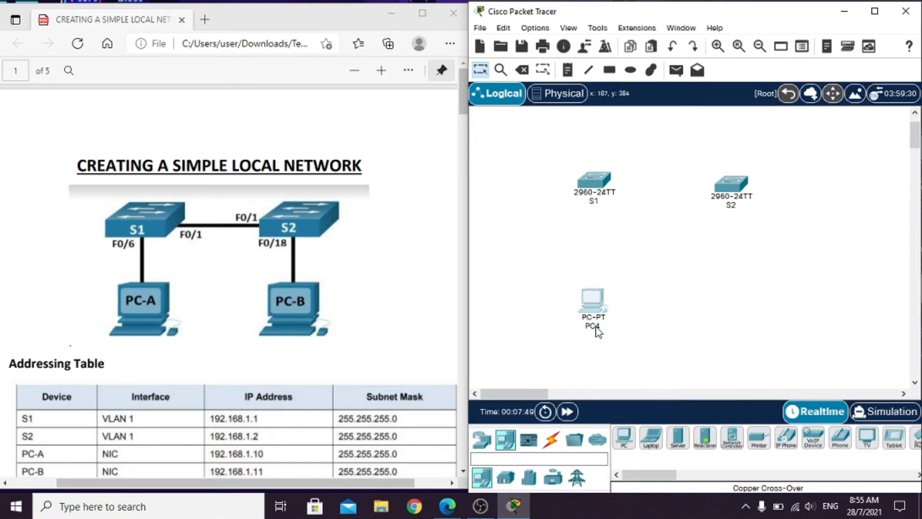
click(594, 326)
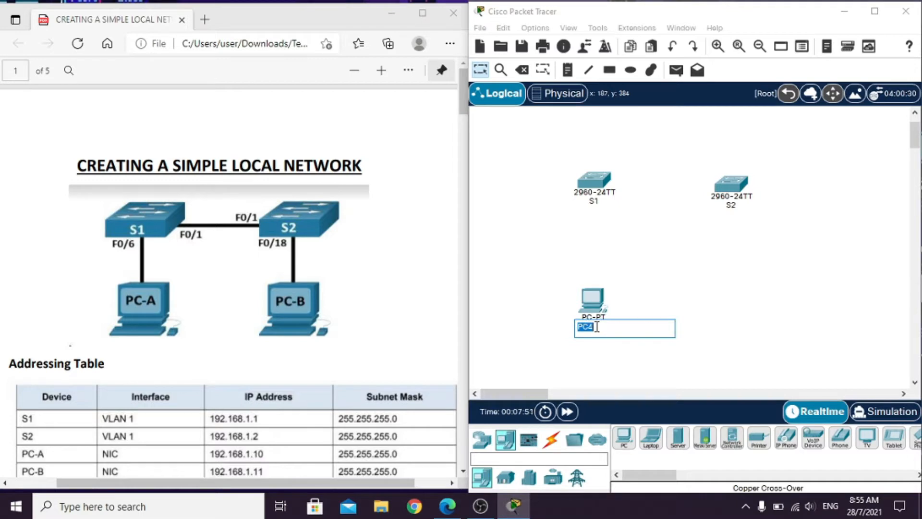
text(PC-A)
- Add a second PC below switch S2, name it PC-B and align it with PC-A
drag(624, 437, 731, 313)
click(734, 331)
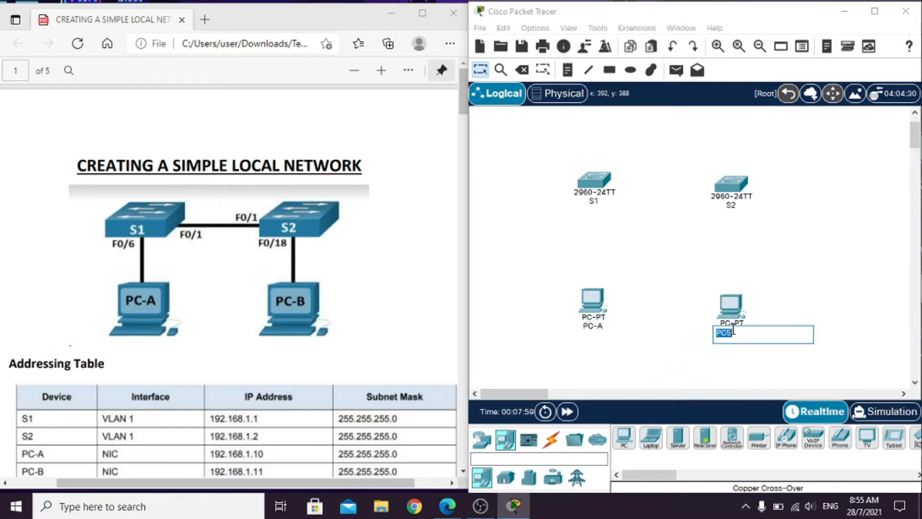
text(PC-B)
key(Return)
drag(731, 306, 739, 295)
- Read the power-on instructions and check the power state of PC-A and PC-B in their physical device views
scroll(792, 292, down, 3)
scroll(792, 292, up, 3)
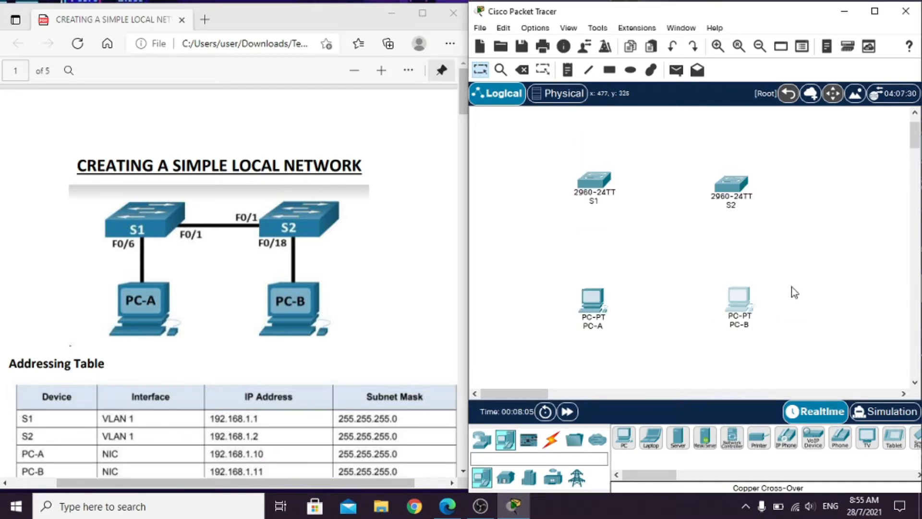
scroll(244, 315, down, 5)
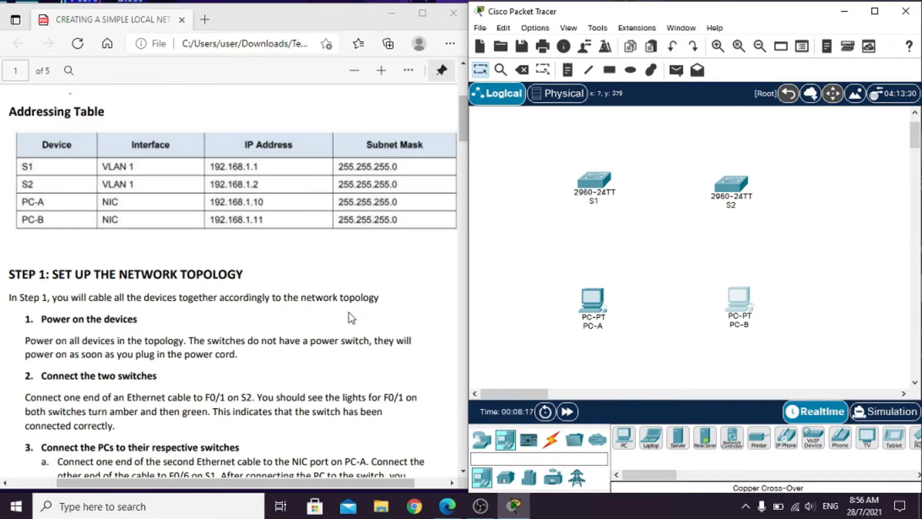
scroll(301, 328, down, 1)
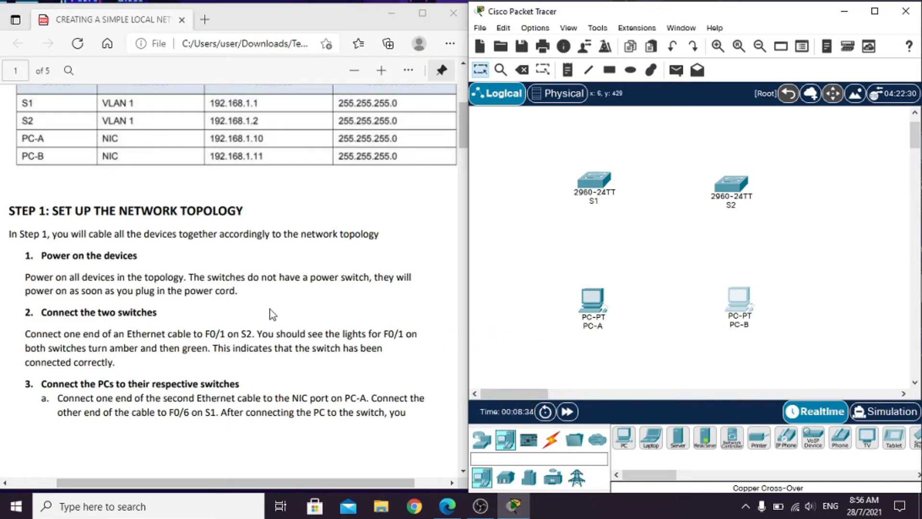
click(592, 300)
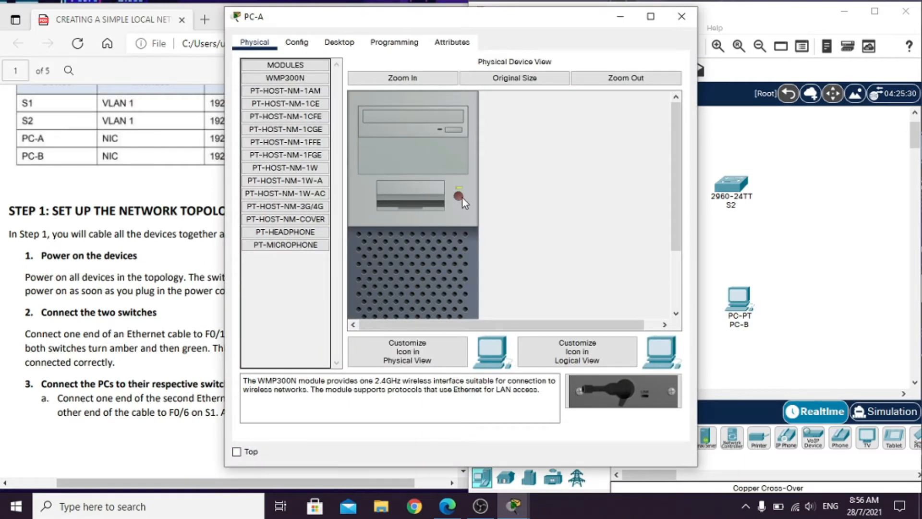
click(682, 17)
click(741, 304)
click(681, 16)
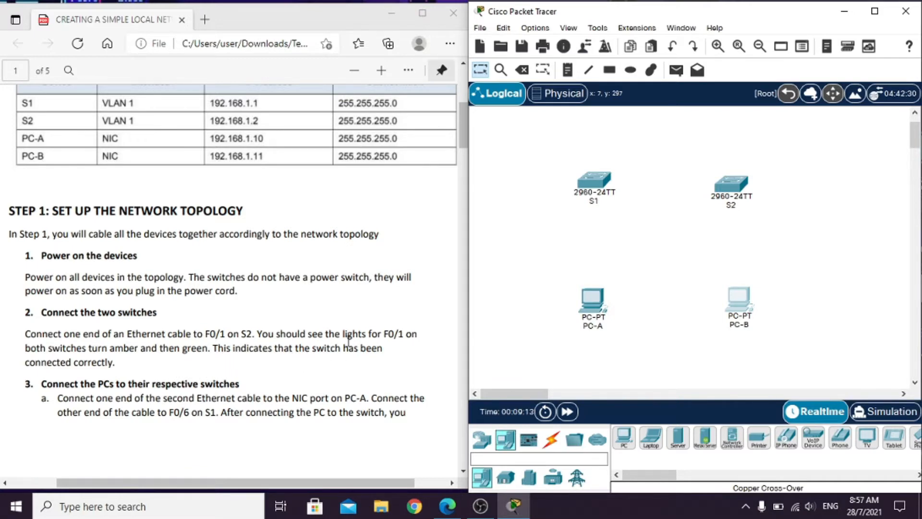
- Connect FastEthernet0/1 on S1 to FastEthernet0/1 on S2 with a copper cross-over cable and level S2 with S1
click(553, 440)
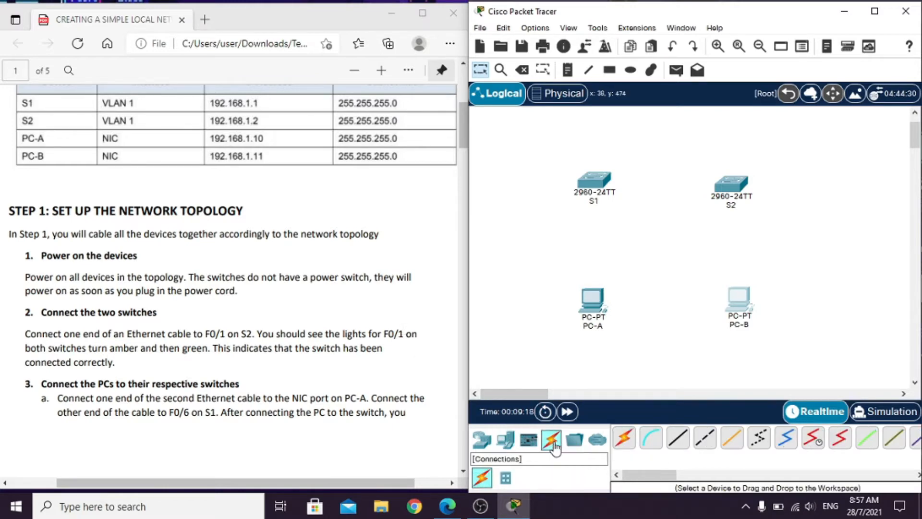
click(706, 440)
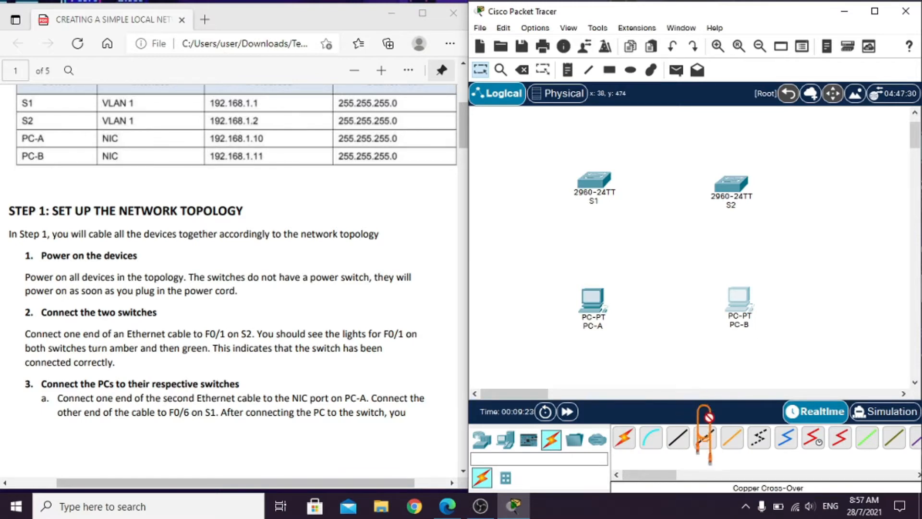
click(594, 184)
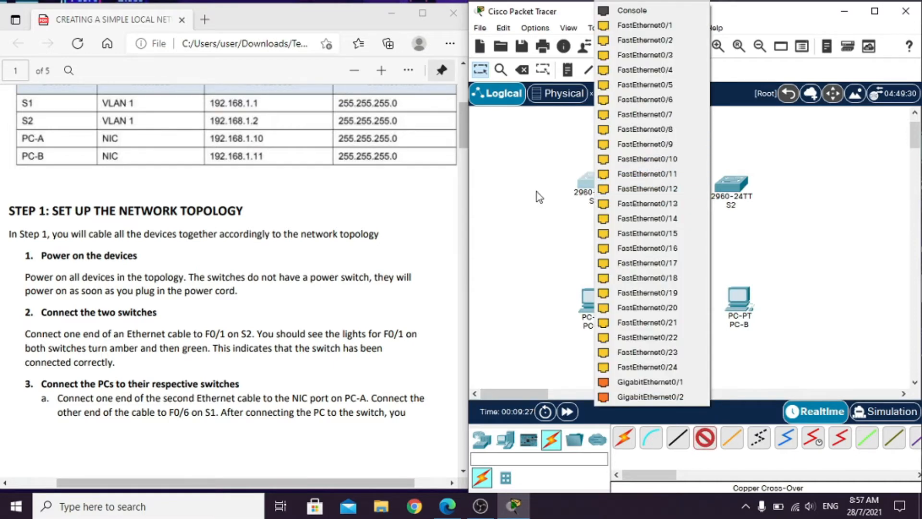
scroll(405, 216, up, 5)
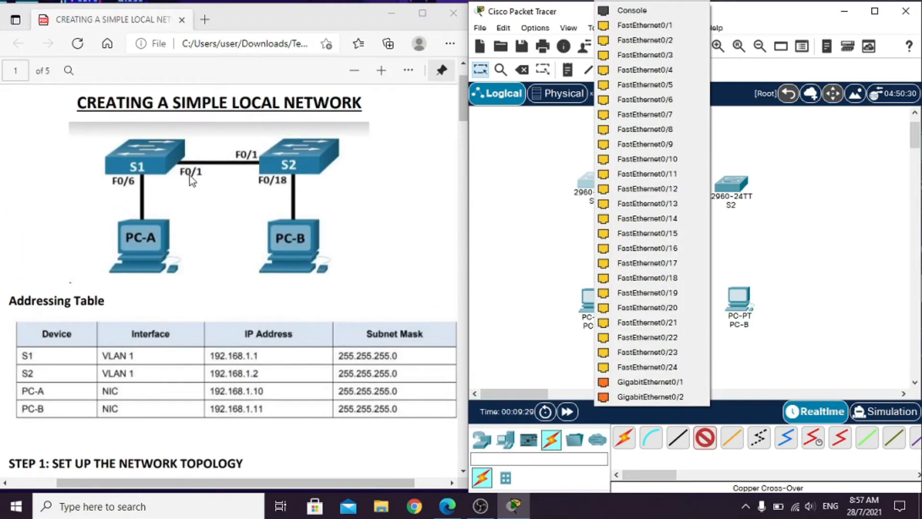
click(631, 27)
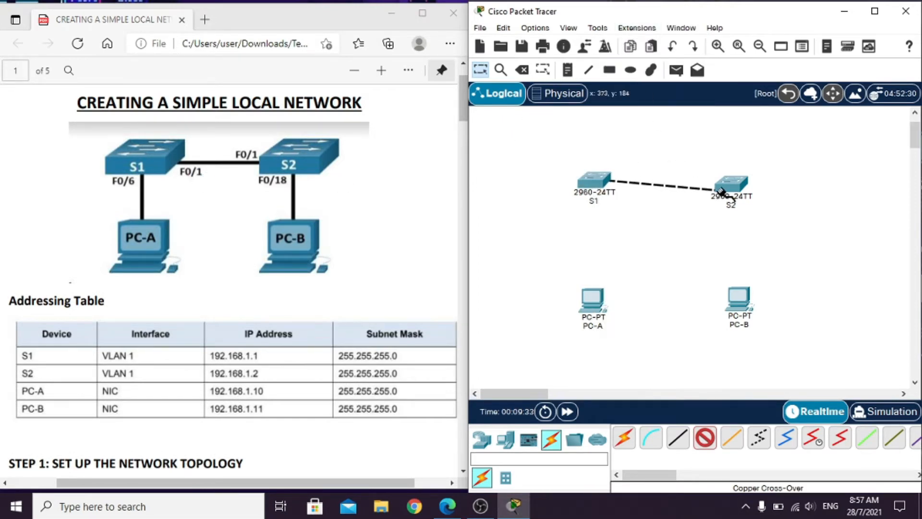
click(736, 187)
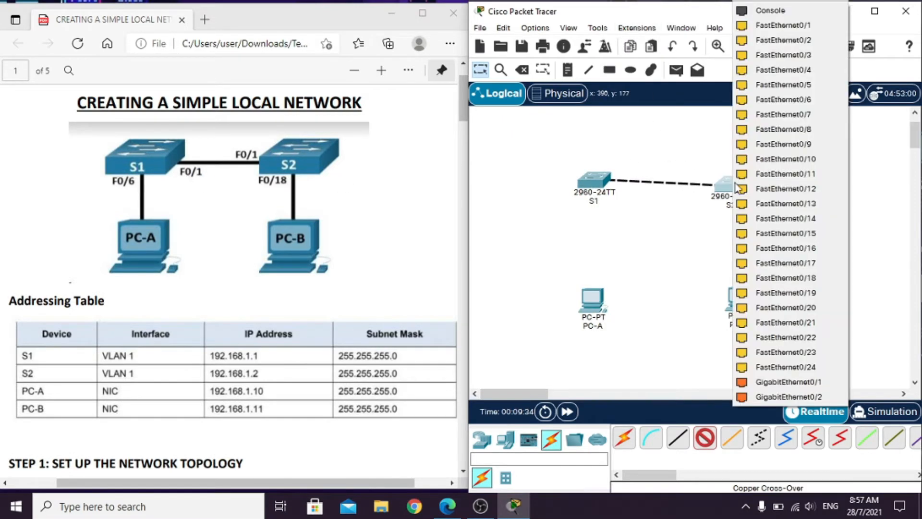
click(764, 29)
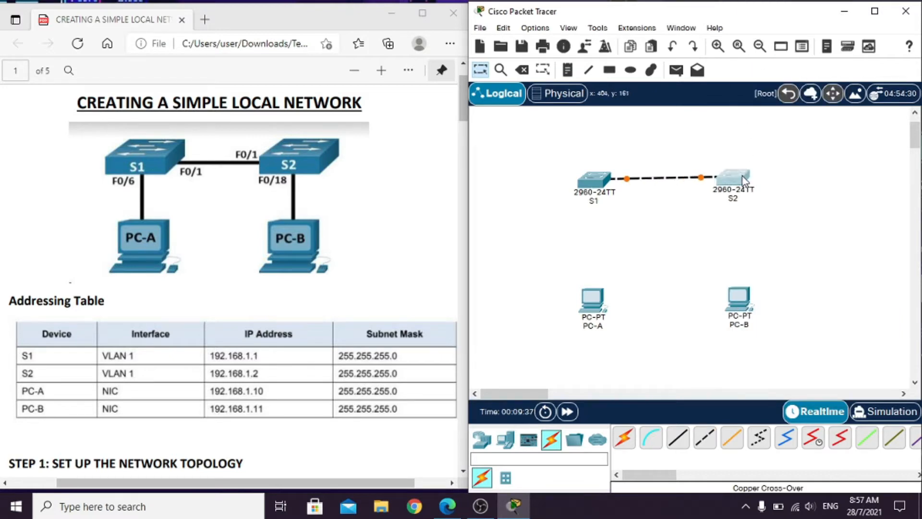
drag(738, 184, 741, 187)
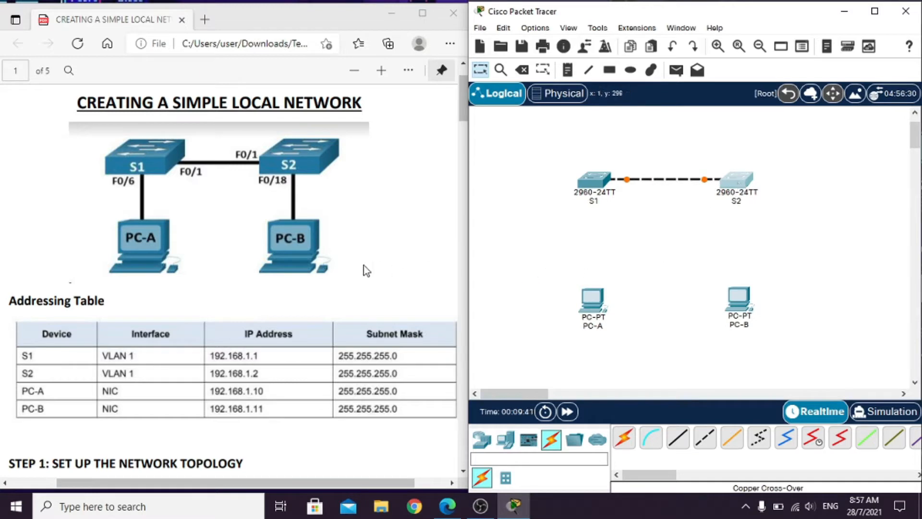
- Read the lab guide's instructions for connecting the two switches and cabling each PC to its switch
scroll(364, 265, down, 6)
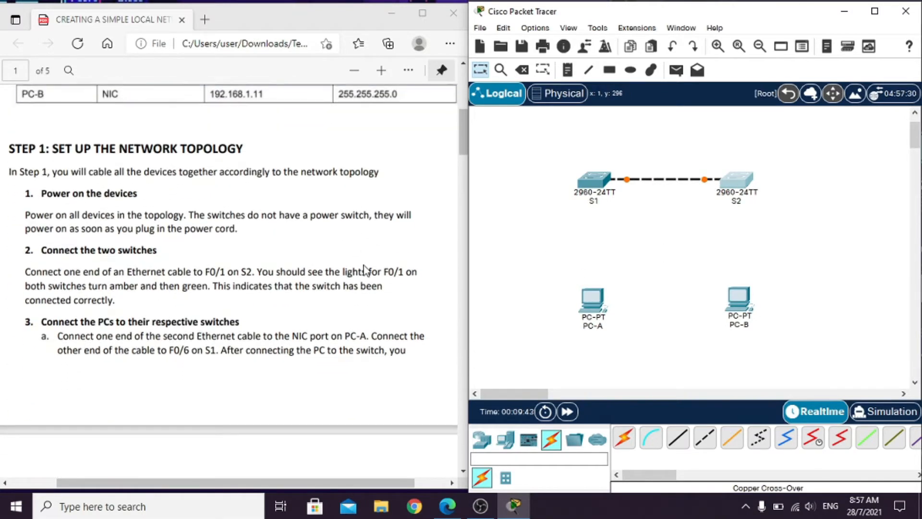
scroll(364, 268, down, 3)
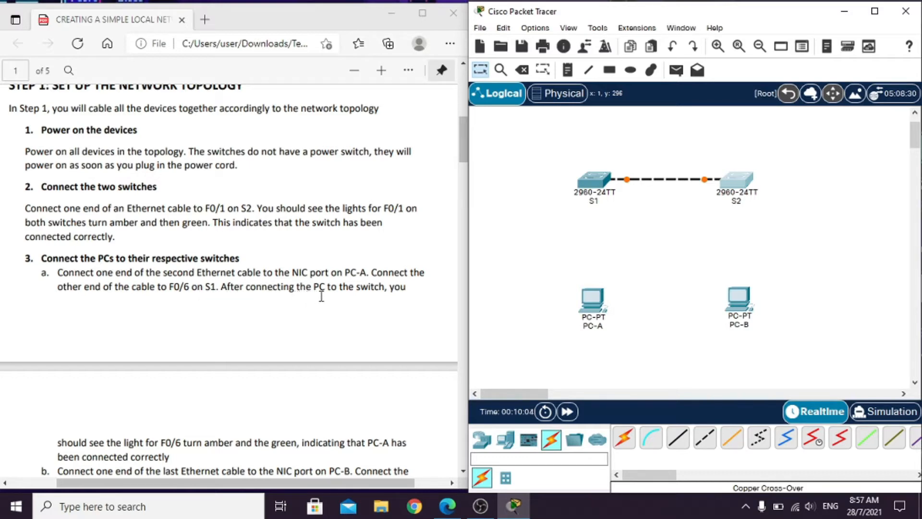
scroll(261, 346, down, 3)
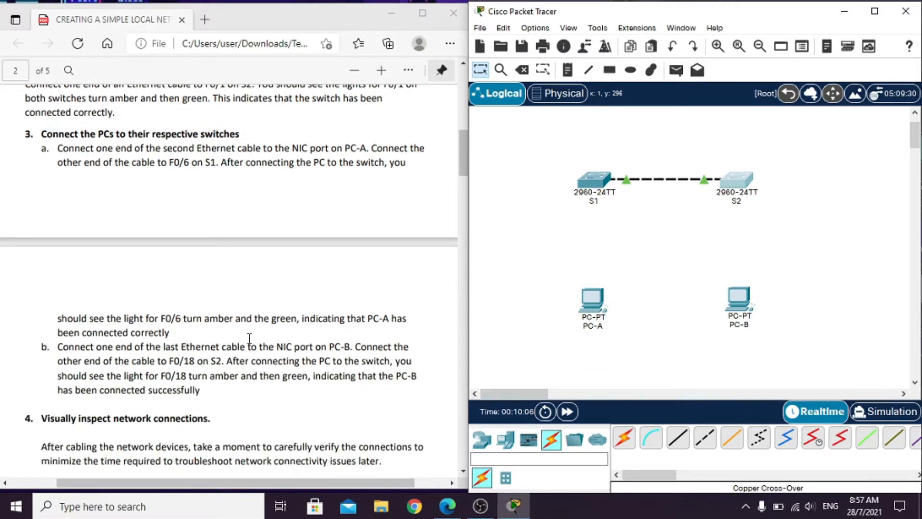
scroll(111, 323, down, 2)
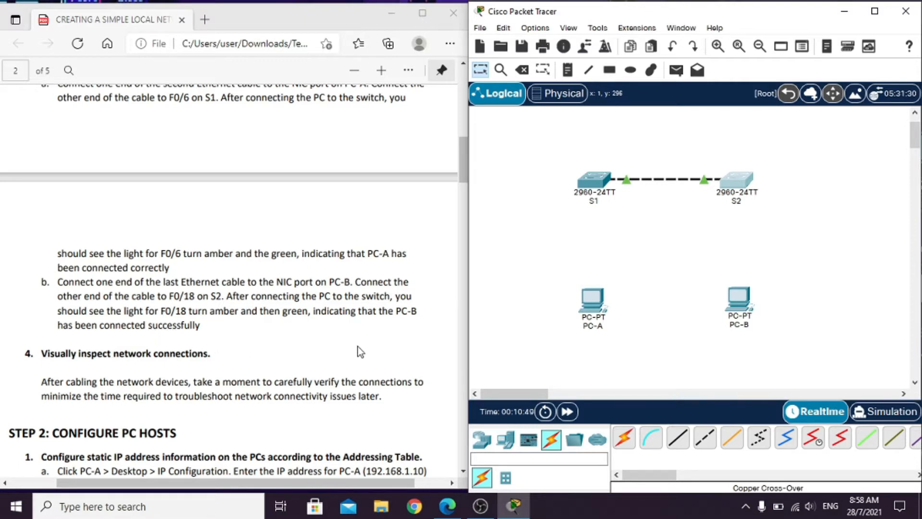
scroll(358, 350, up, 2)
scroll(365, 350, down, 1)
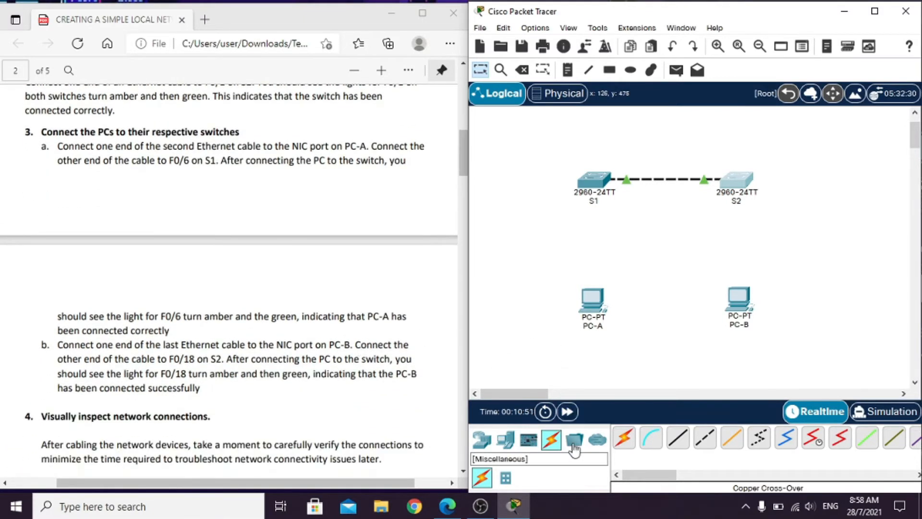
- Connect FastEthernet0/6 on S1 to FastEthernet0 on PC-A with a copper straight-through cable, following the guide's topology
click(680, 439)
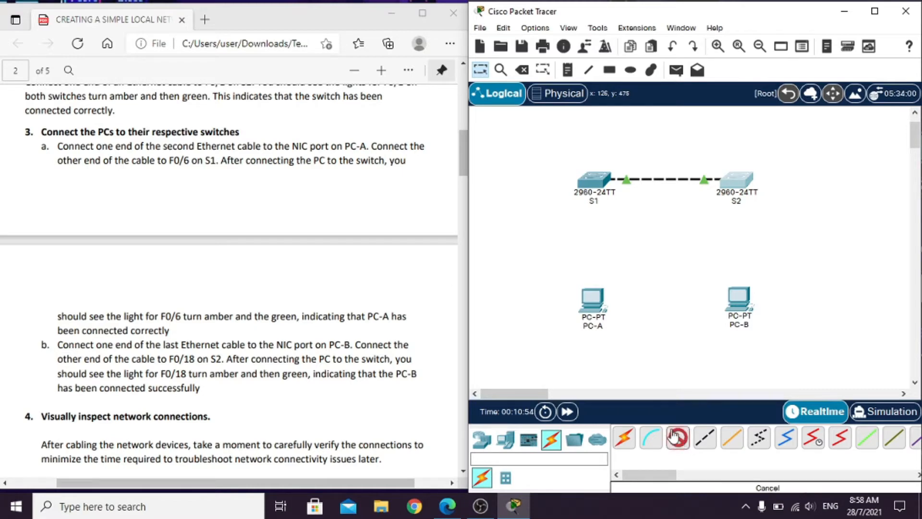
click(593, 308)
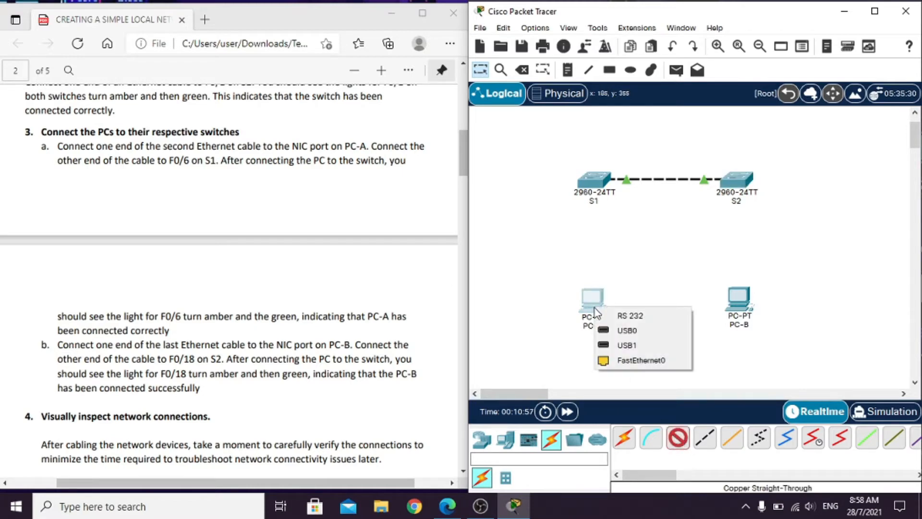
click(593, 183)
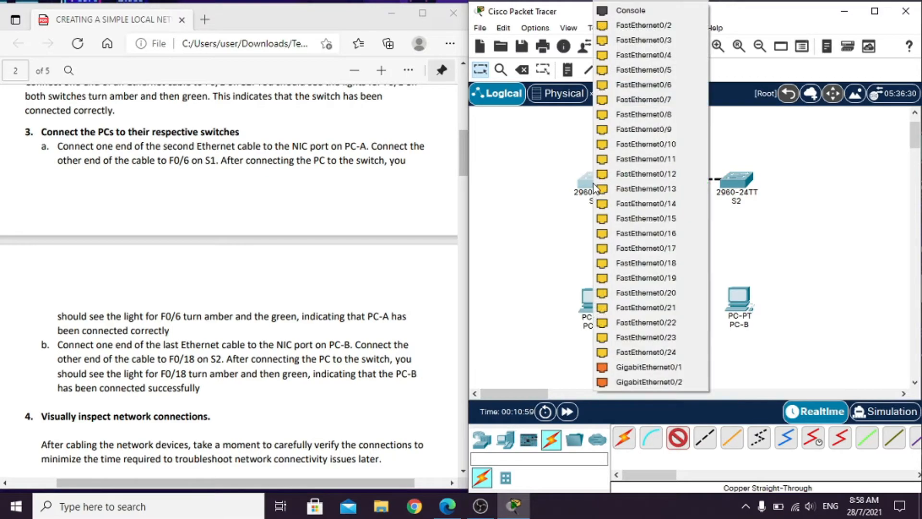
scroll(268, 222, up, 15)
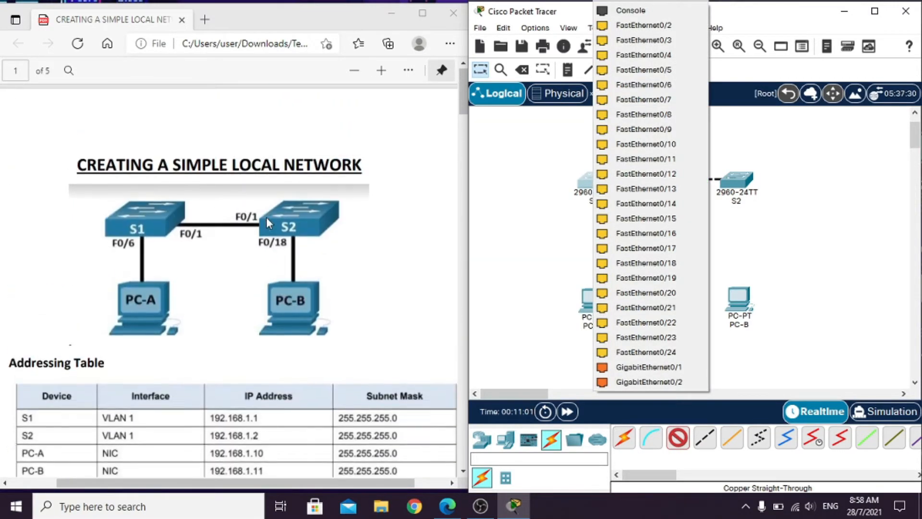
click(644, 85)
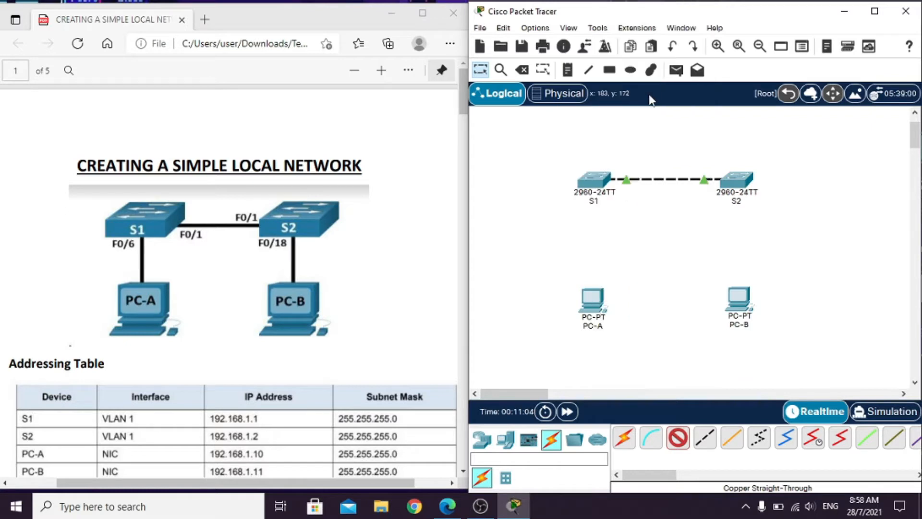
click(599, 305)
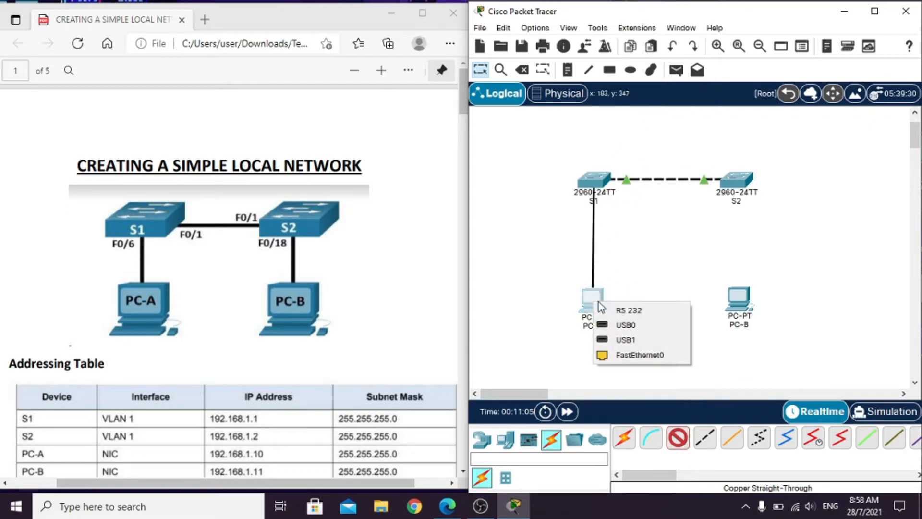
click(633, 356)
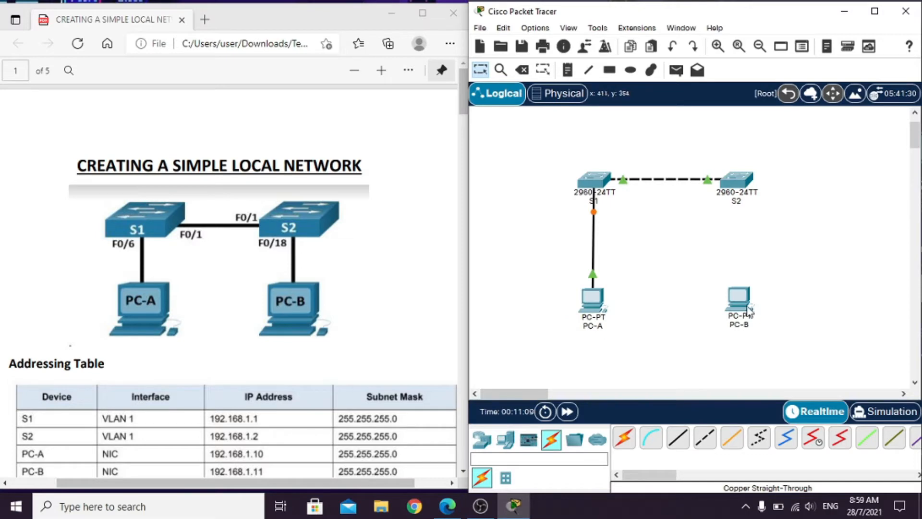
- Connect FastEthernet0/18 on S2 to FastEthernet0 on PC-B with a copper straight-through cable
click(678, 437)
click(736, 181)
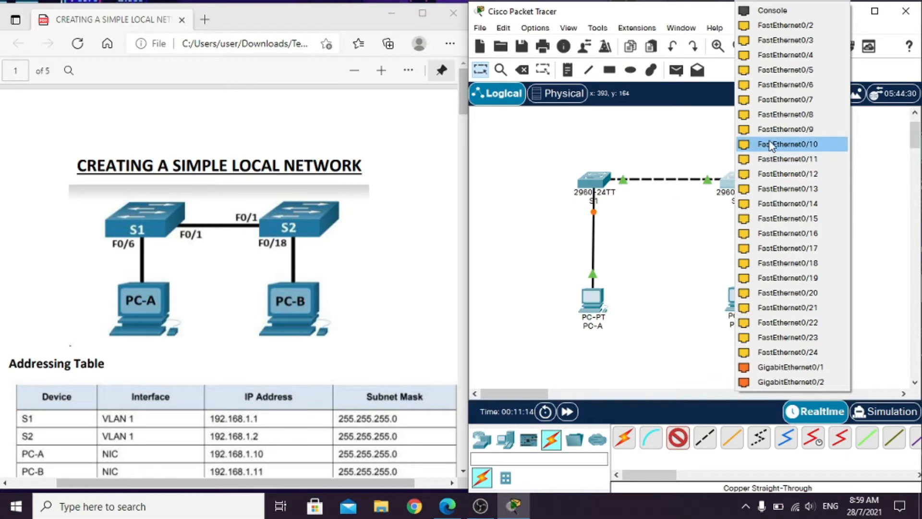
click(789, 263)
click(739, 295)
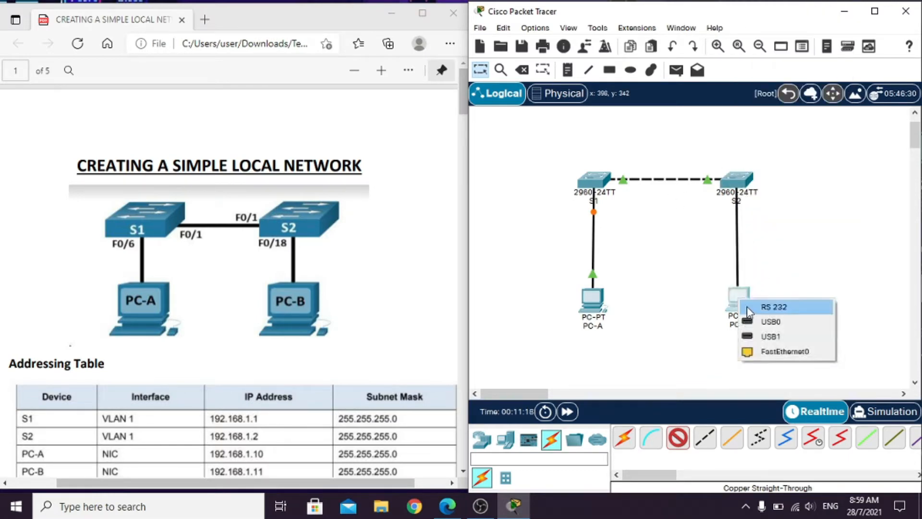
click(757, 352)
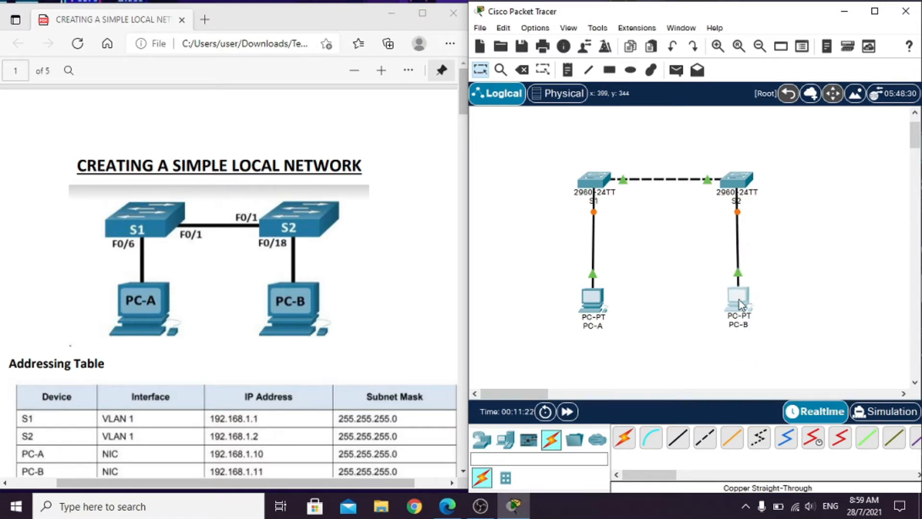
- Read the guide's visual inspection instructions and check the cabling and link lights in the topology
scroll(431, 317, down, 12)
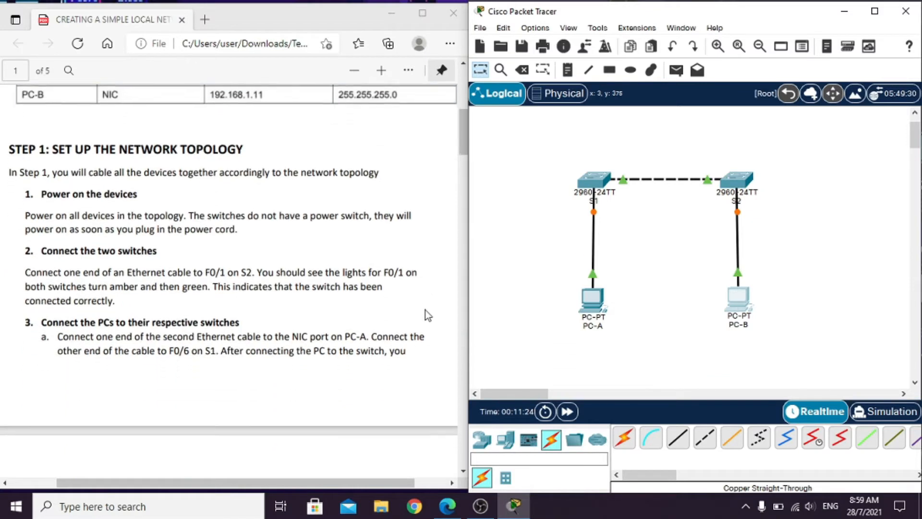
scroll(419, 300, down, 5)
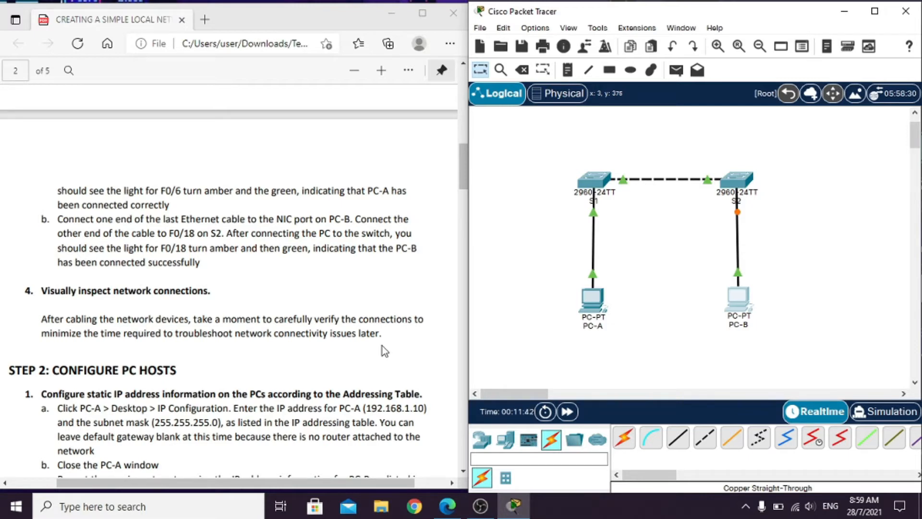
scroll(383, 346, up, 1)
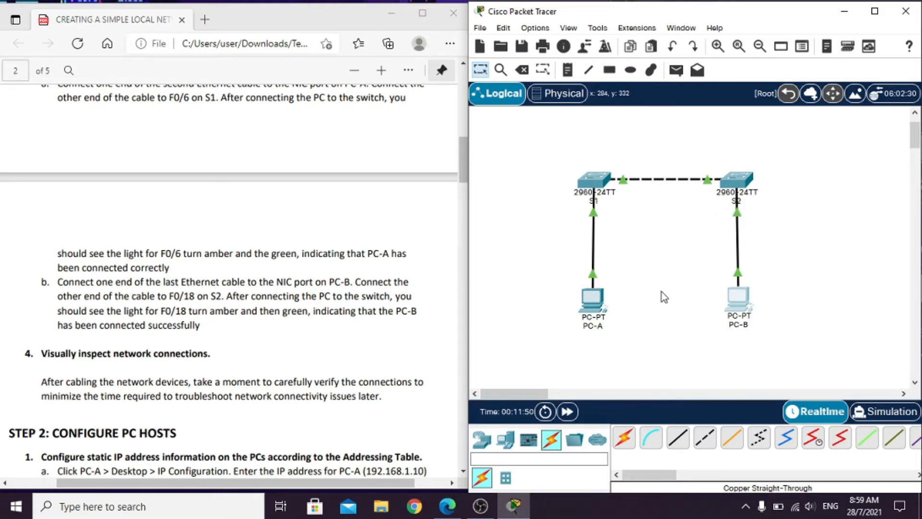
scroll(651, 305, down, 2)
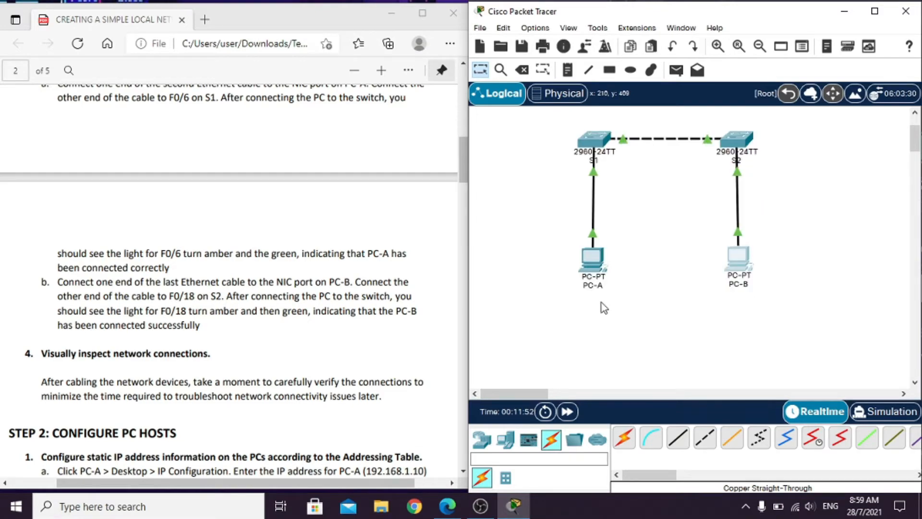
scroll(251, 288, up, 6)
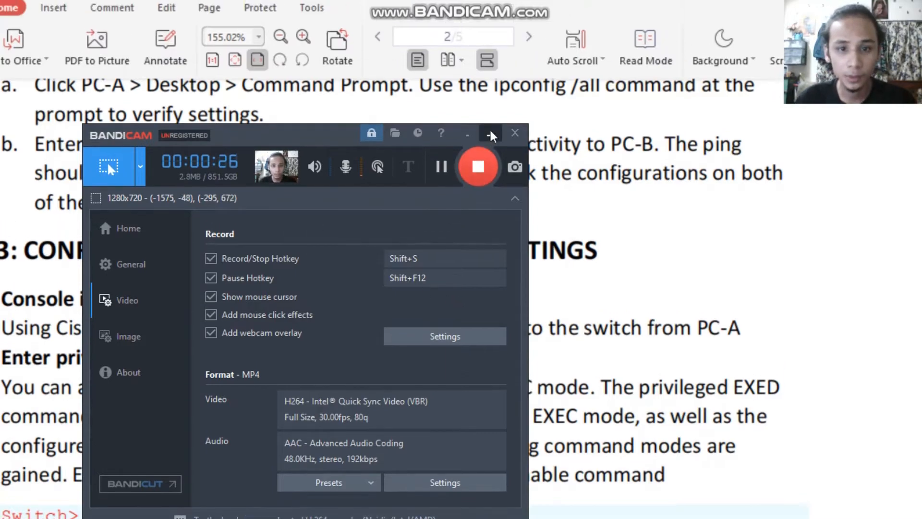
- Following Step 2 of the guide, give PC-A the static IPv4 address 192.168.1.10 with subnet mask 255.255.255.0 and close its window
click(490, 134)
scroll(250, 308, up, 10)
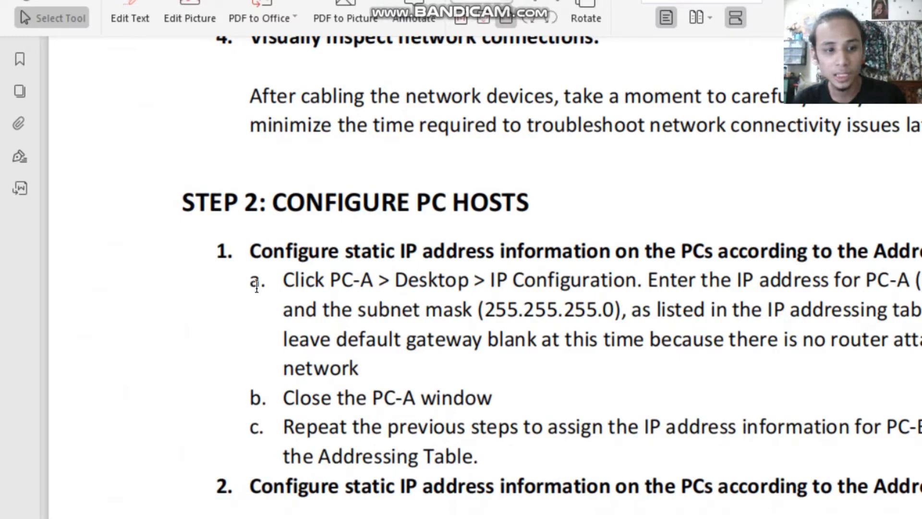
scroll(480, 288, down, 1)
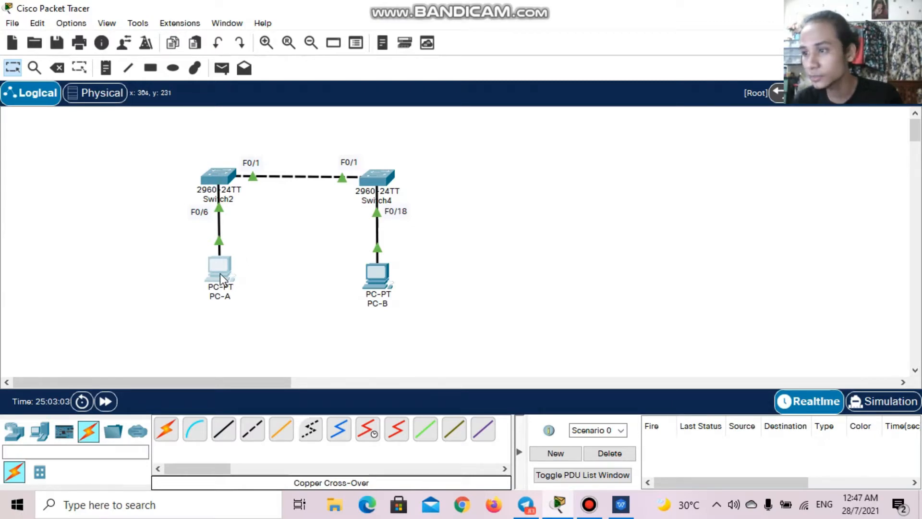
mouse_move(220, 272)
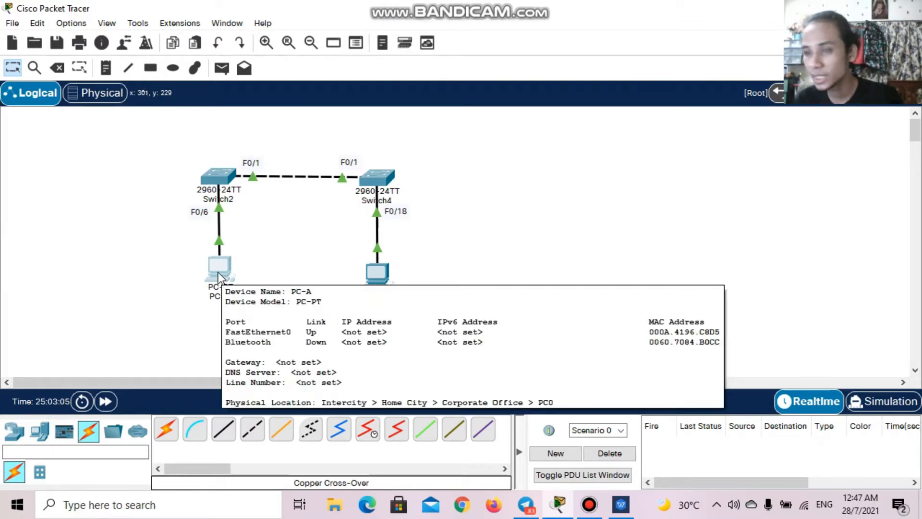
click(218, 271)
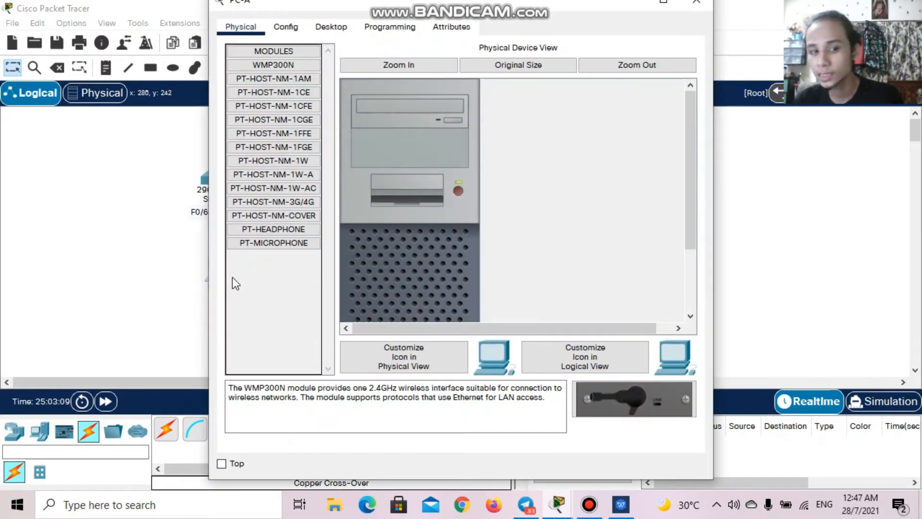
click(325, 28)
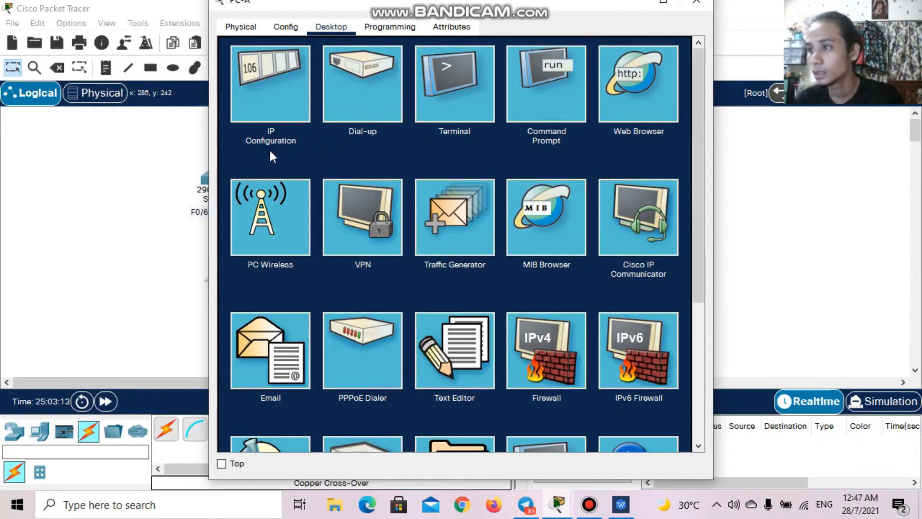
click(275, 111)
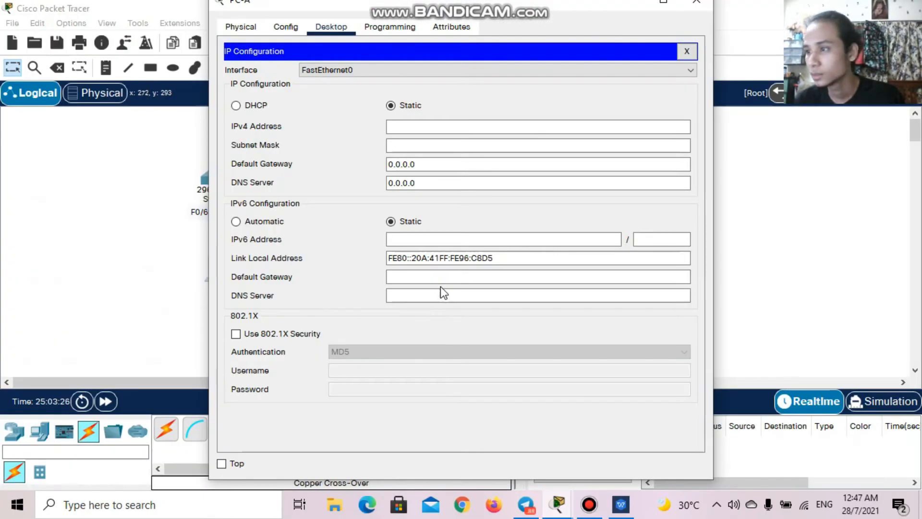
click(412, 128)
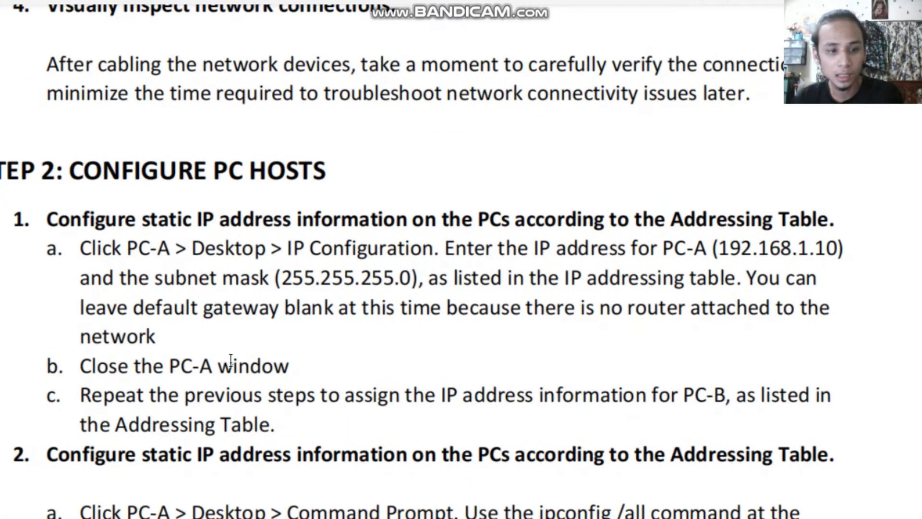
scroll(231, 376, left, 1)
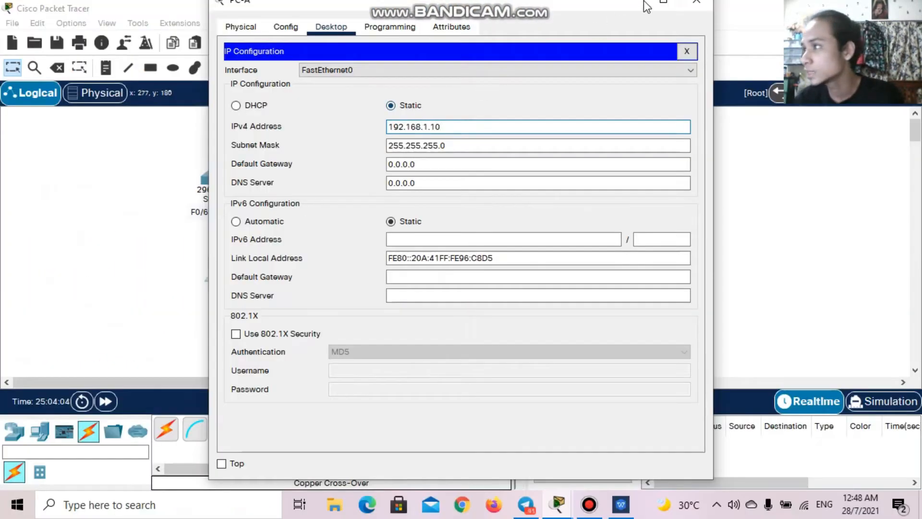
click(696, 2)
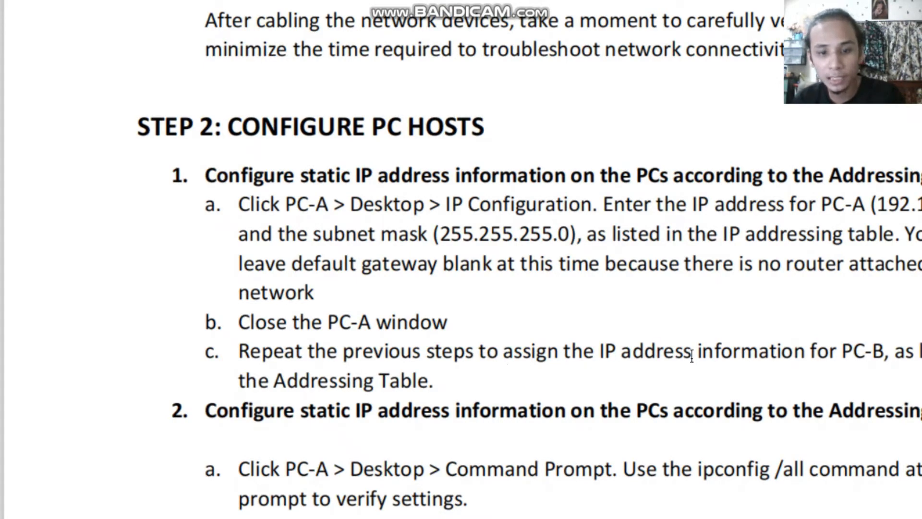
- Read the guide's instructions for assigning PC-B's IP address and check its entry in the Addressing Table
scroll(692, 361, right, 2)
scroll(687, 353, right, 1)
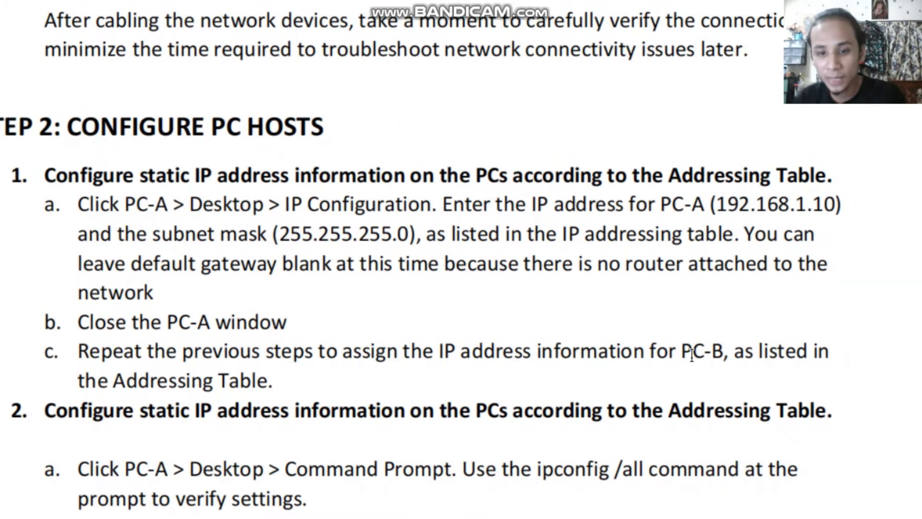
scroll(692, 362, right, 2)
scroll(231, 379, left, 4)
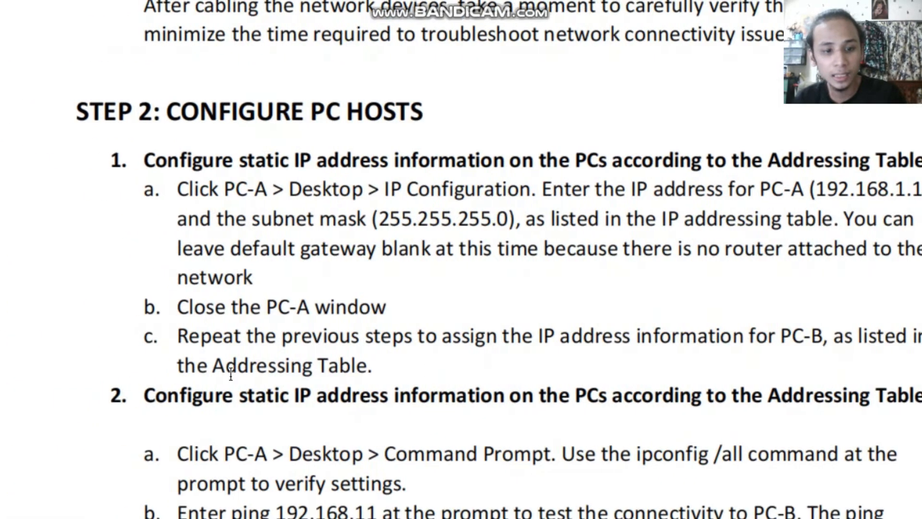
scroll(629, 302, up, 15)
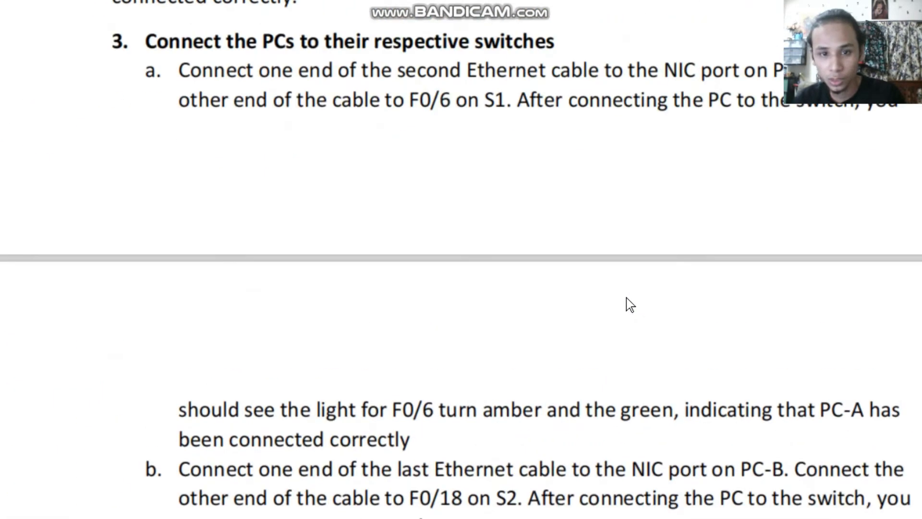
scroll(623, 312, up, 6)
scroll(621, 320, down, 4)
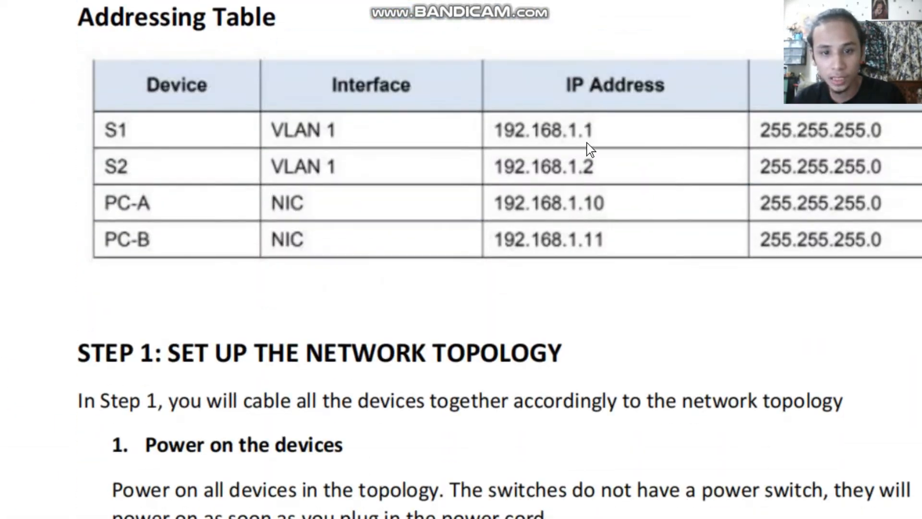
scroll(582, 164, up, 1)
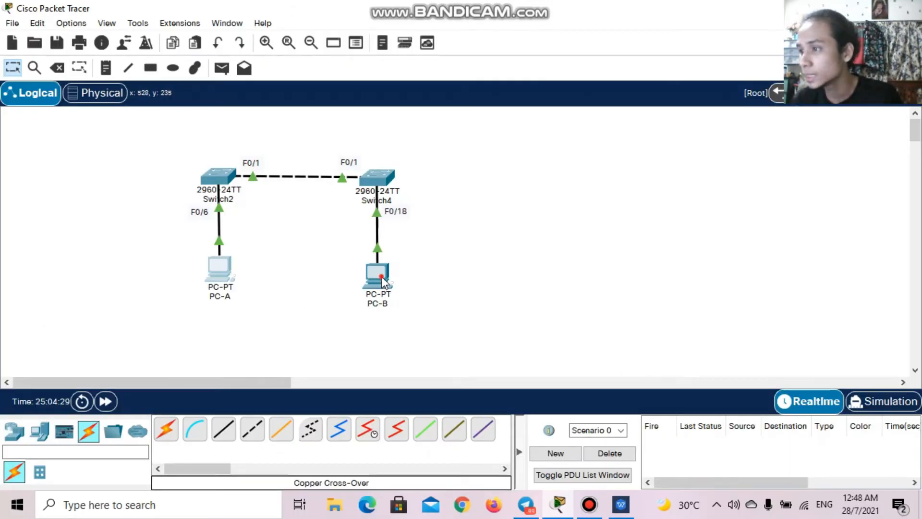
- In Packet Tracer, give PC-B the static IPv4 address 192.168.1.11 in its IP configuration
click(382, 277)
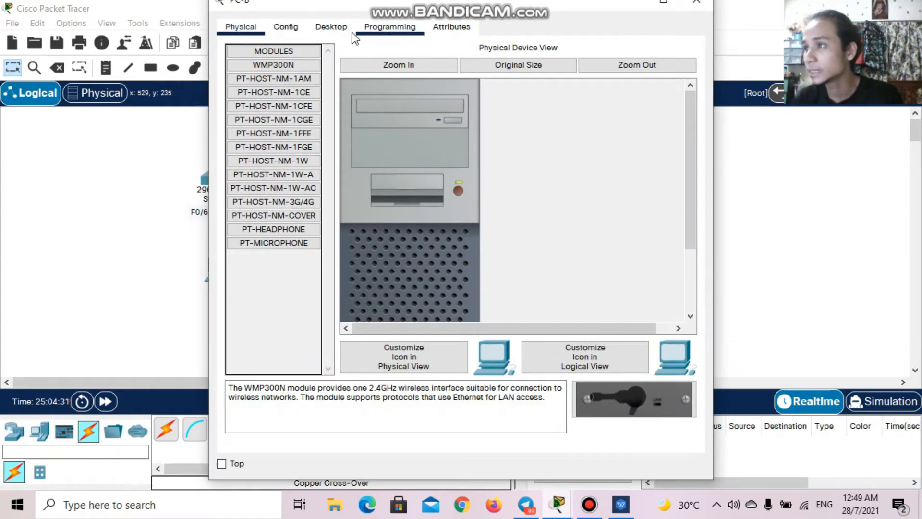
click(333, 26)
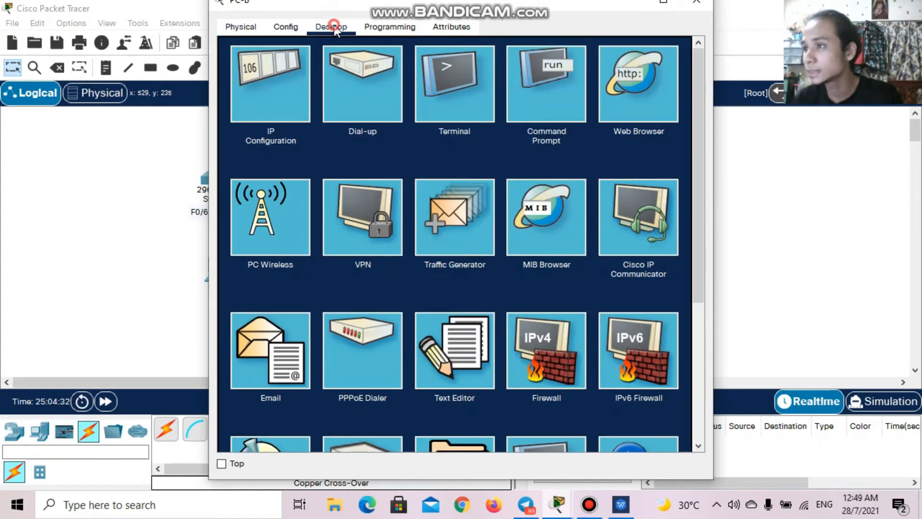
click(267, 100)
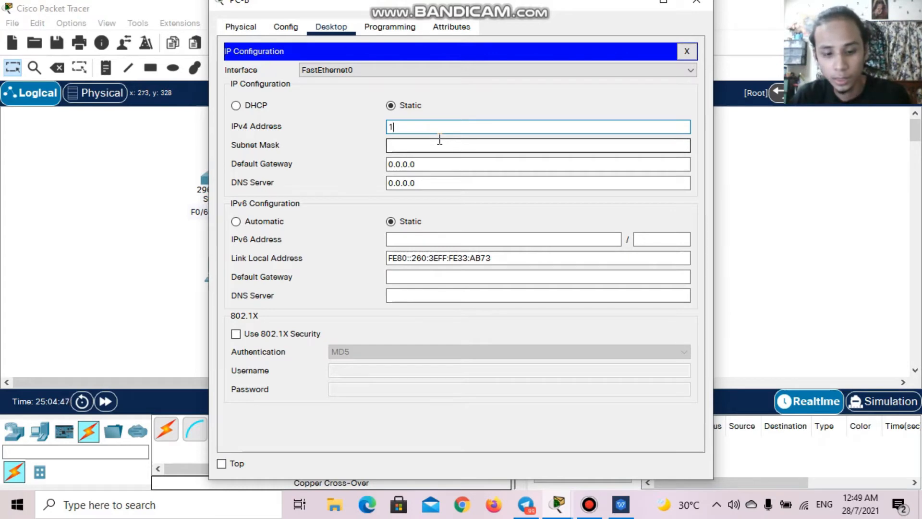
text(9)
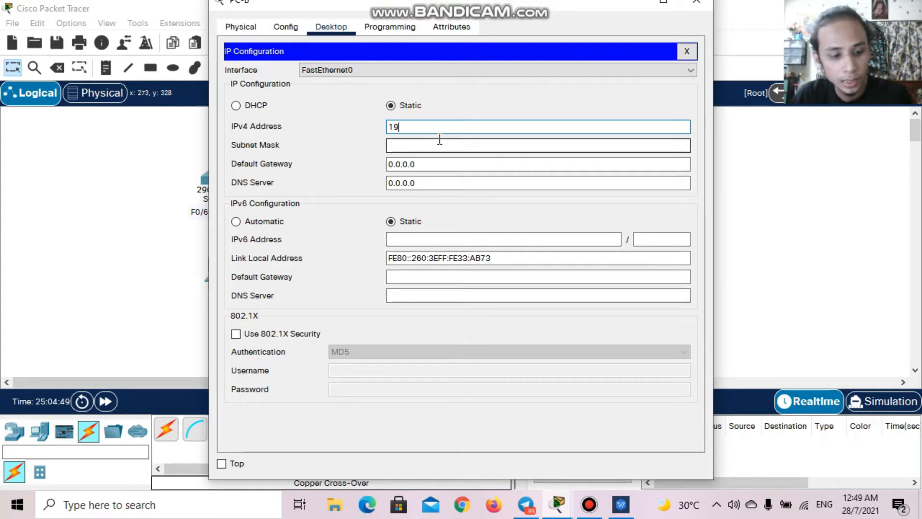
text(2.168.)
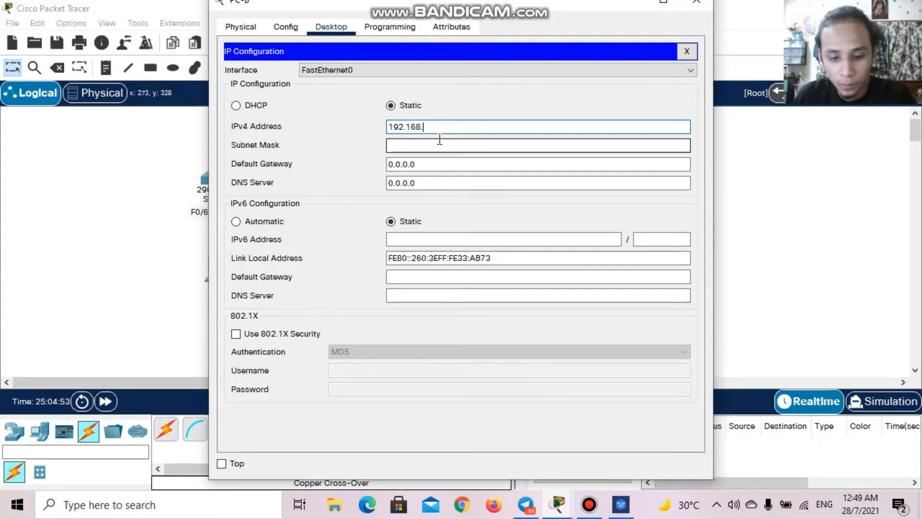
text(1.11)
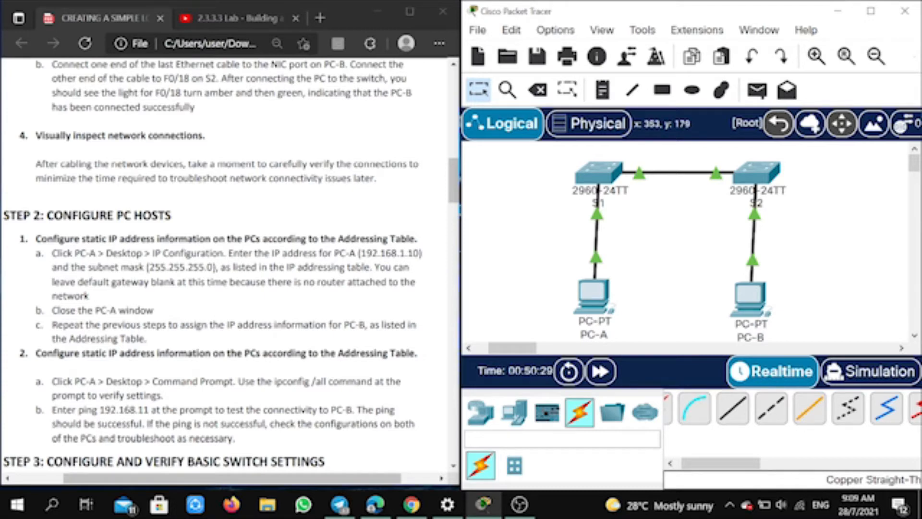
- Run ipconfig /all in PC-A's command prompt, check the IPv4 address and finish the paged listing
click(594, 293)
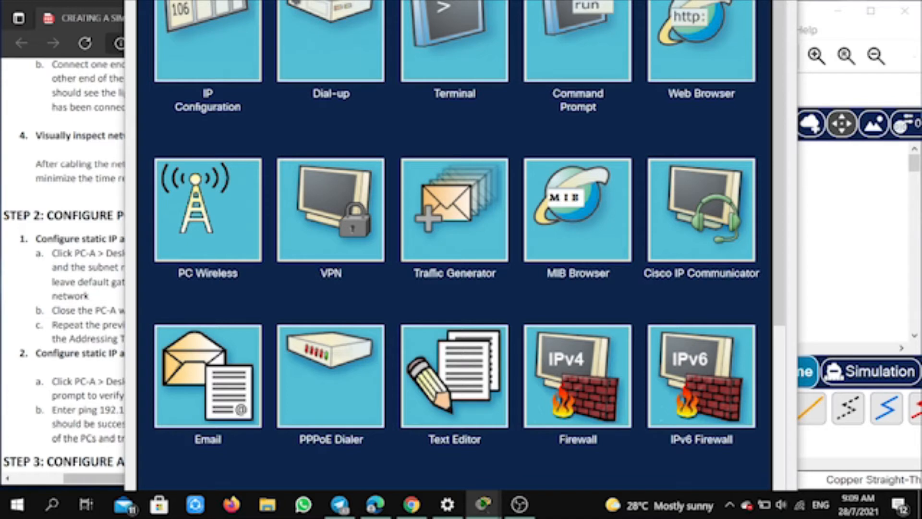
click(578, 43)
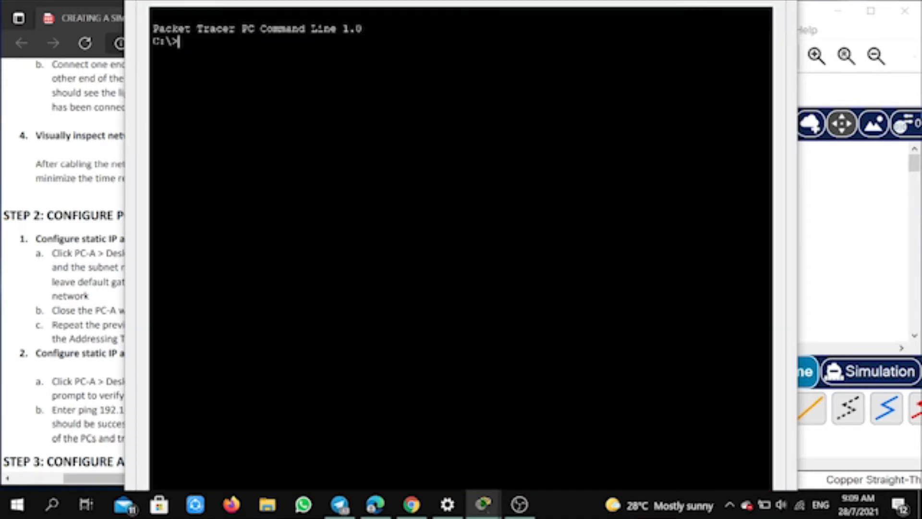
text(ipconfi)
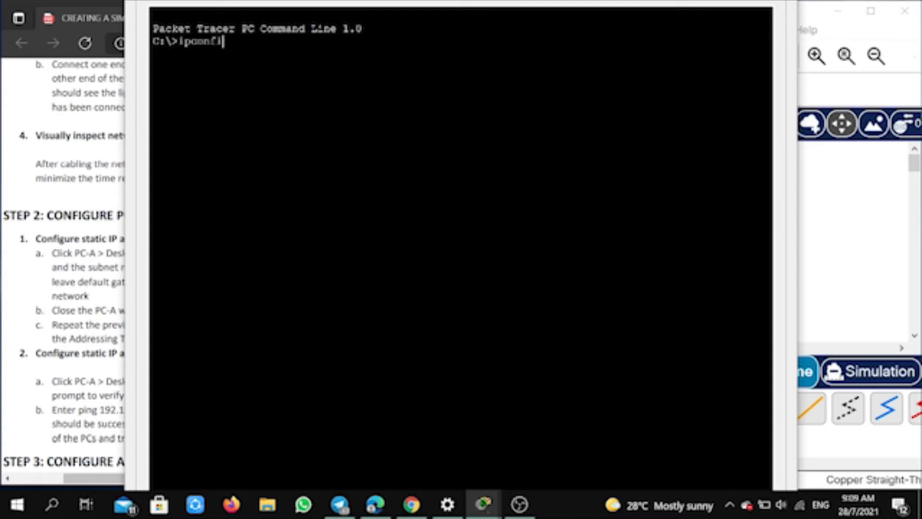
text(g /all)
key(Return)
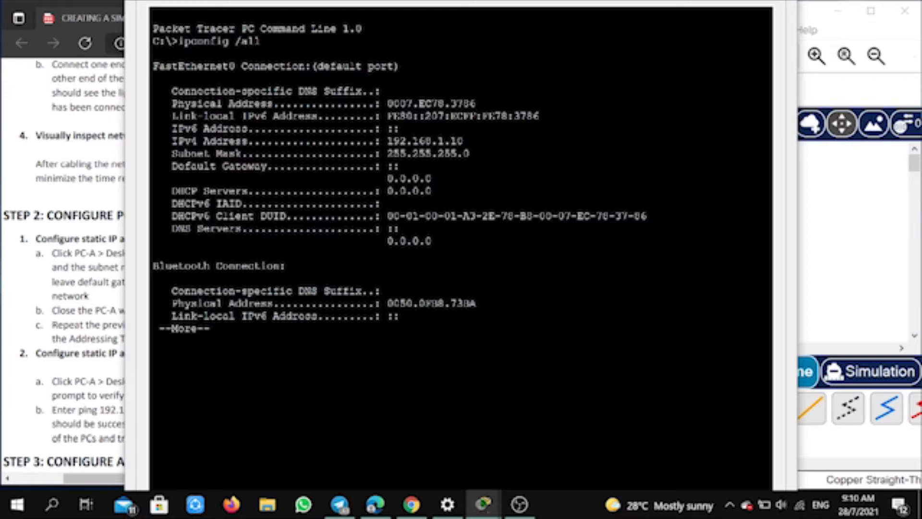
drag(387, 141, 464, 140)
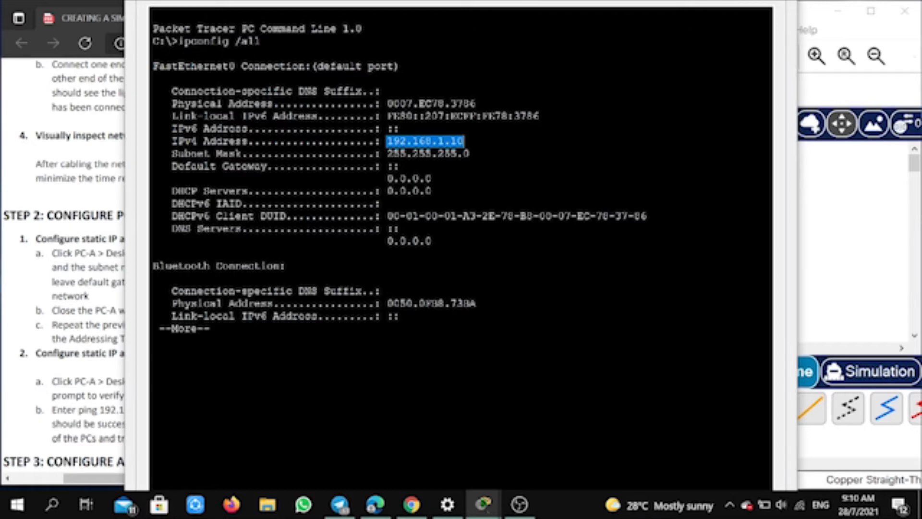
click(432, 179)
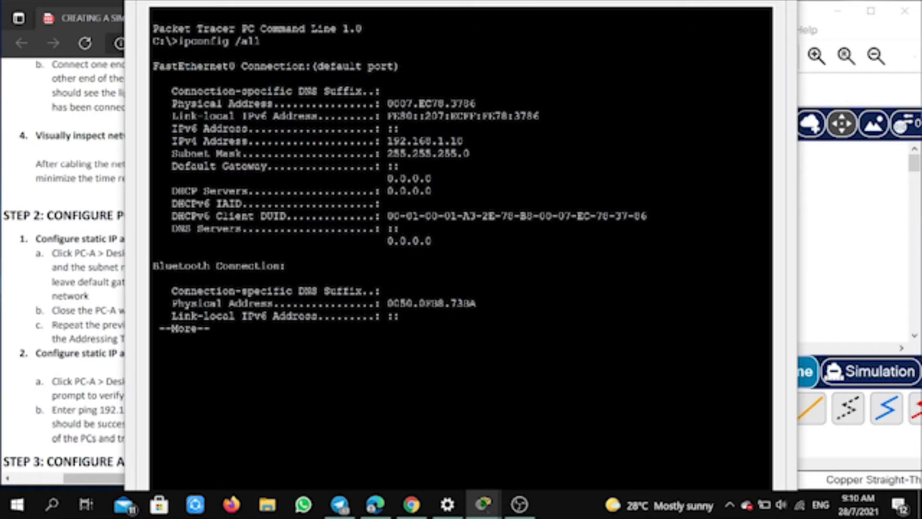
click(217, 329)
key(Return)
- Begin a ping command at PC-A's prompt and look up PC-B's IP address in the guide's Addressing Table
text(ing)
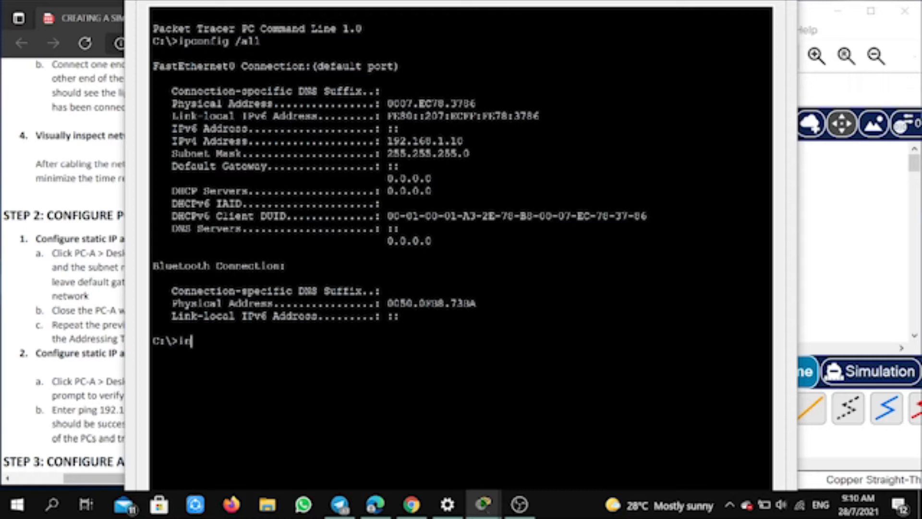
key(BackSpace)
key(BackSpace)
key(BackSpace)
text(ping)
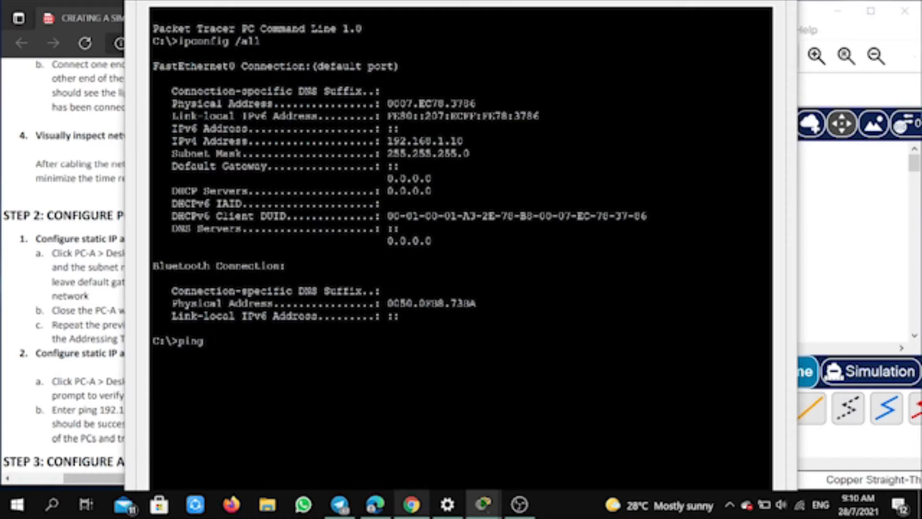
click(412, 504)
click(375, 504)
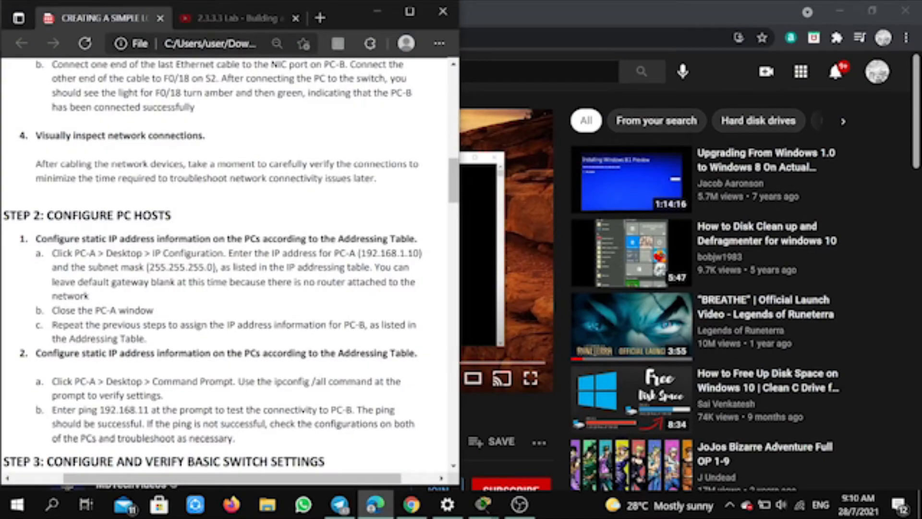
scroll(226, 264, up, 8)
scroll(225, 265, up, 5)
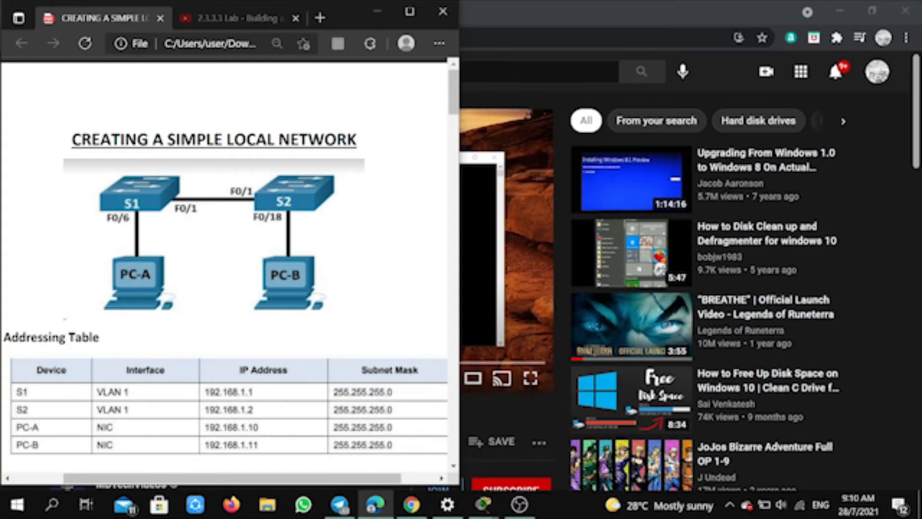
scroll(226, 269, down, 8)
click(483, 504)
click(527, 444)
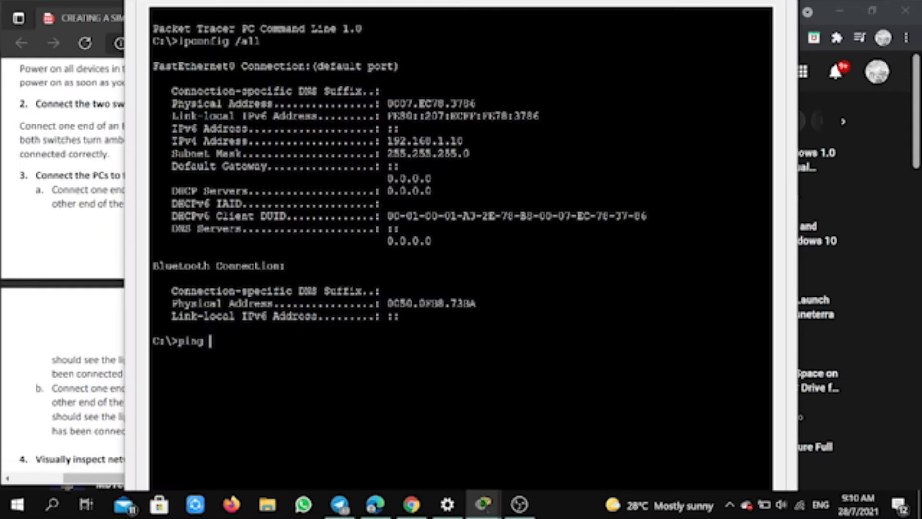
- Ping PC-B at 192.168.1.11 from PC-A's command prompt to test connectivity
text(192.168)
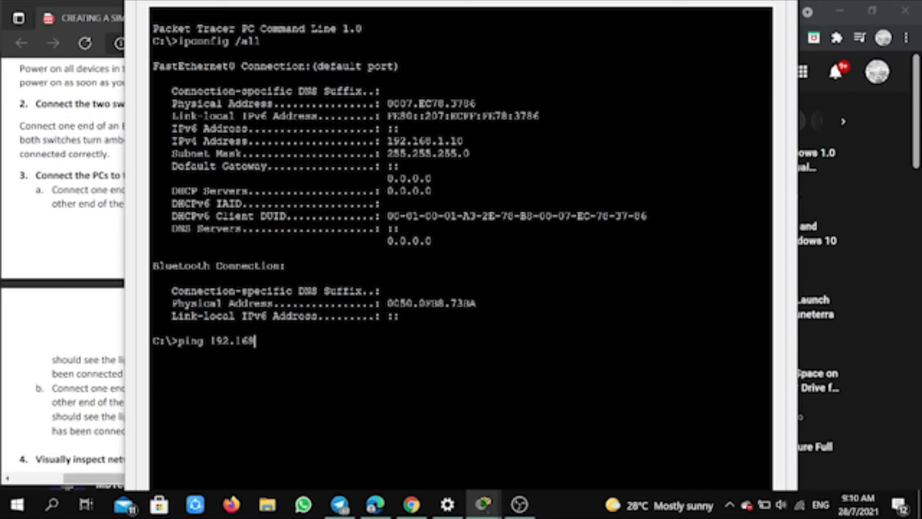
text(.1.11)
key(Return)
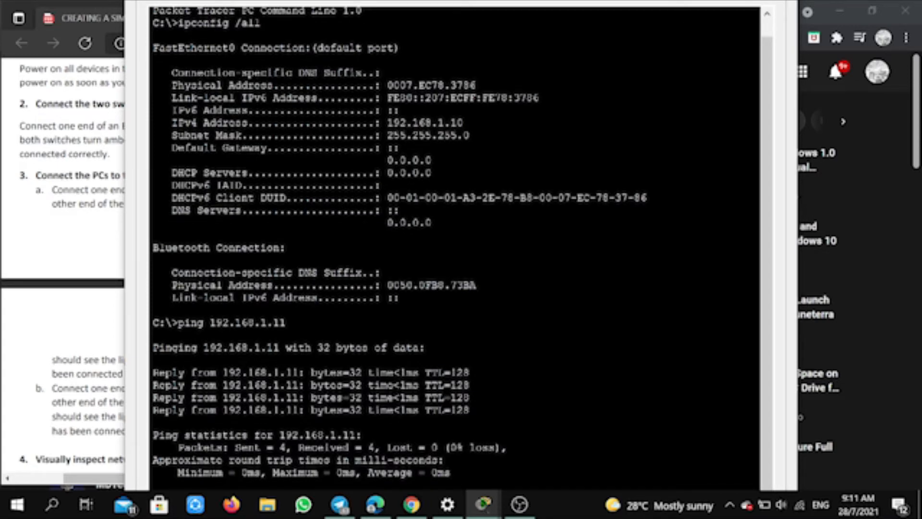
- Examine the sent, received and lost packets in the ping statistics, and return to the network topology
drag(234, 447, 287, 447)
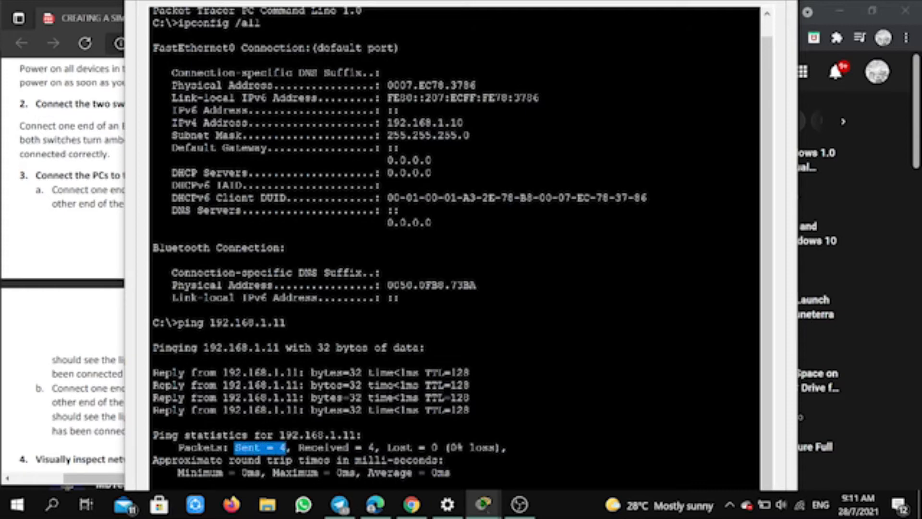
drag(298, 448, 355, 447)
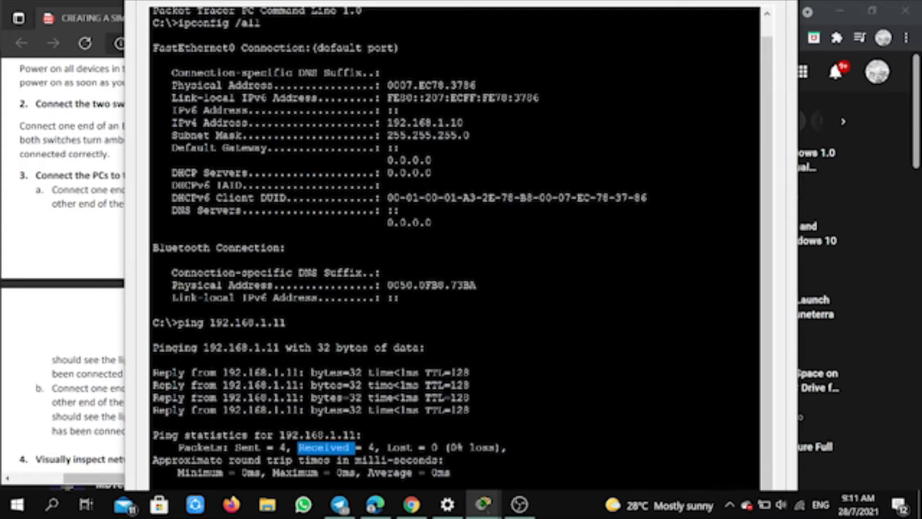
click(357, 448)
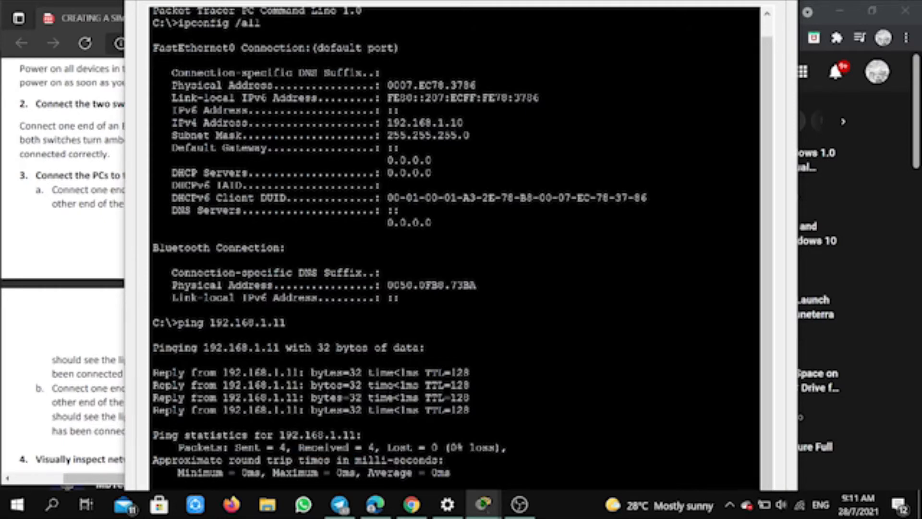
drag(298, 448, 439, 448)
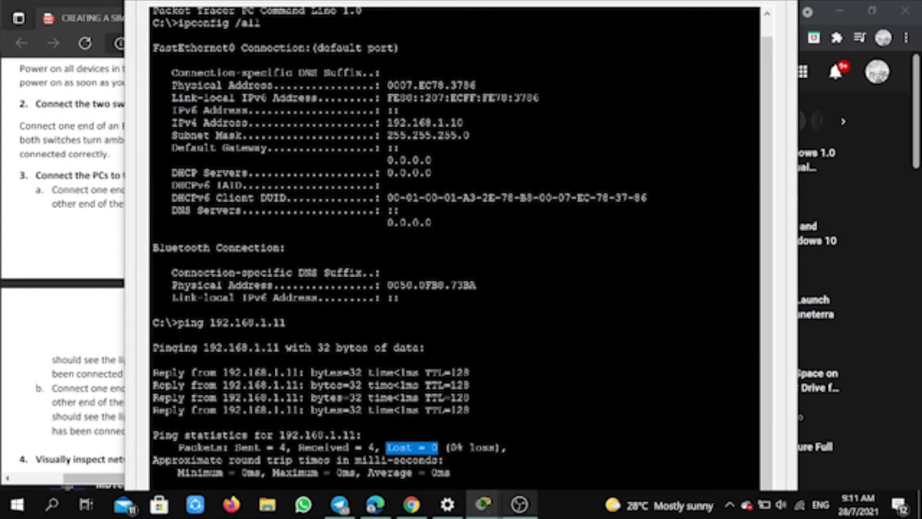
mouse_move(484, 505)
click(435, 444)
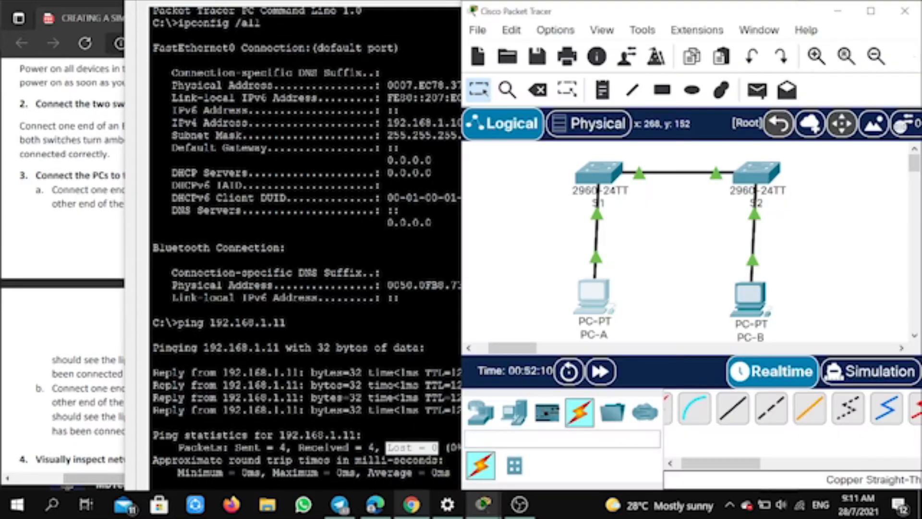
- Read the guide's Step 3 instructions on consoling into the switch and entering privileged EXEC mode
click(375, 504)
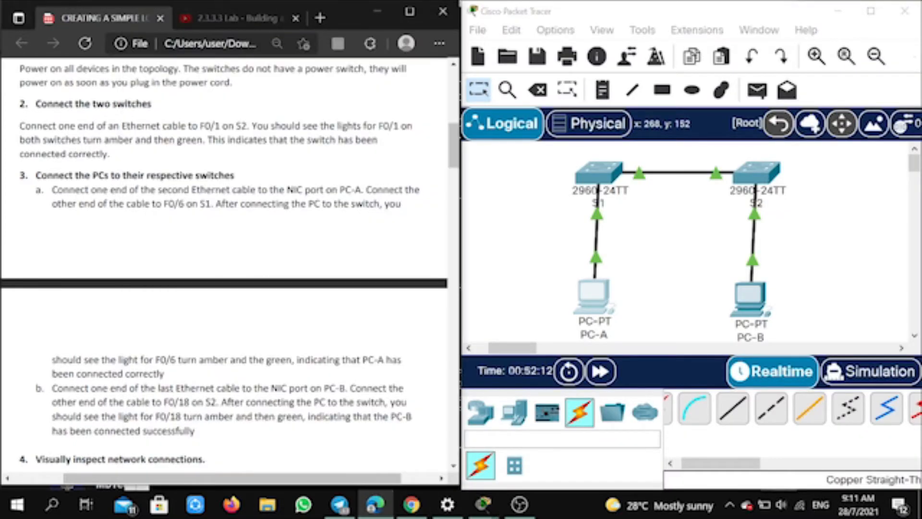
scroll(225, 264, up, 2)
scroll(226, 264, down, 8)
scroll(230, 264, down, 4)
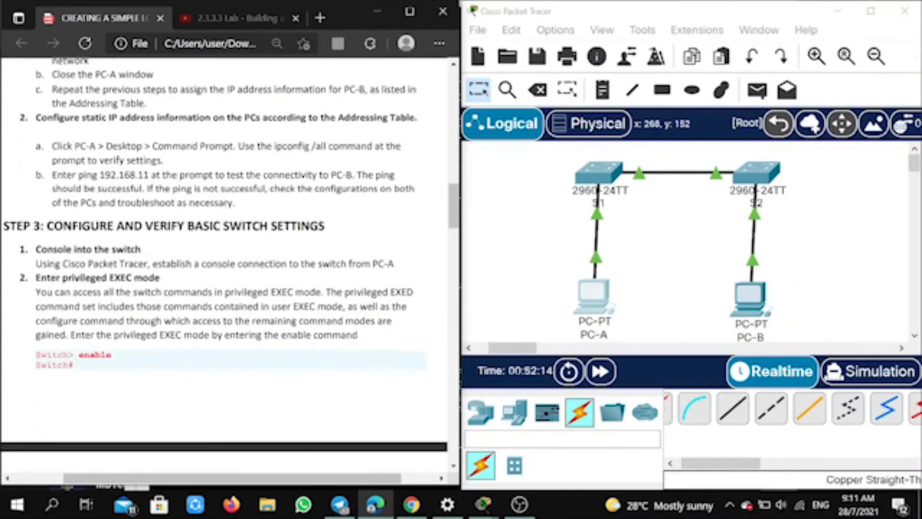
scroll(231, 264, up, 4)
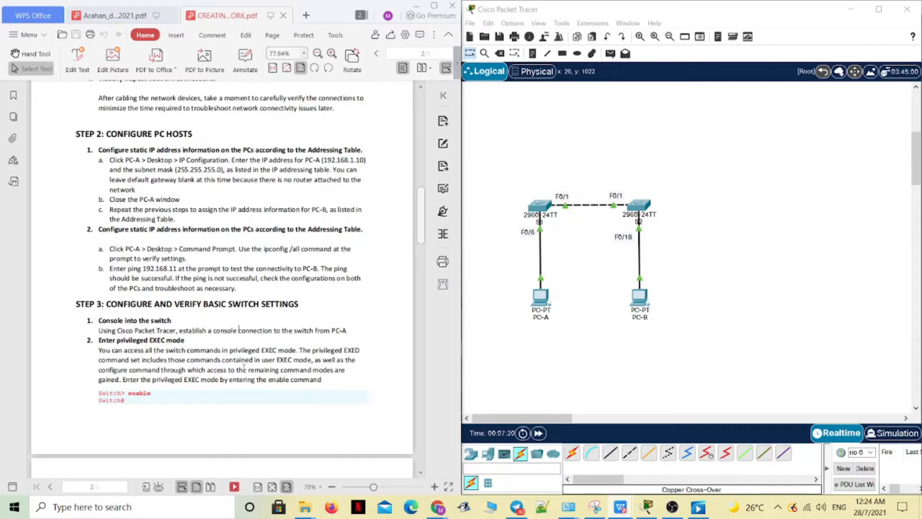
scroll(245, 392, down, 1)
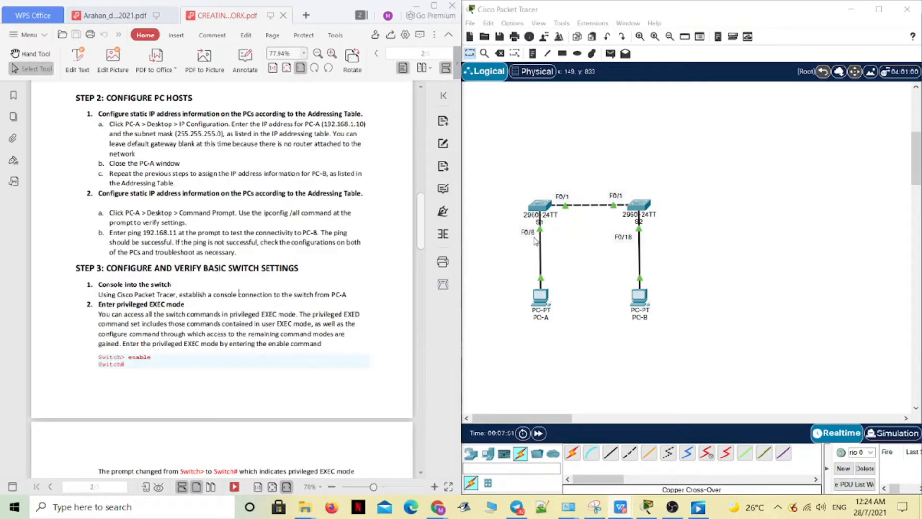
- Look at the IOS command line of switch S1 and return to the network topology
click(548, 206)
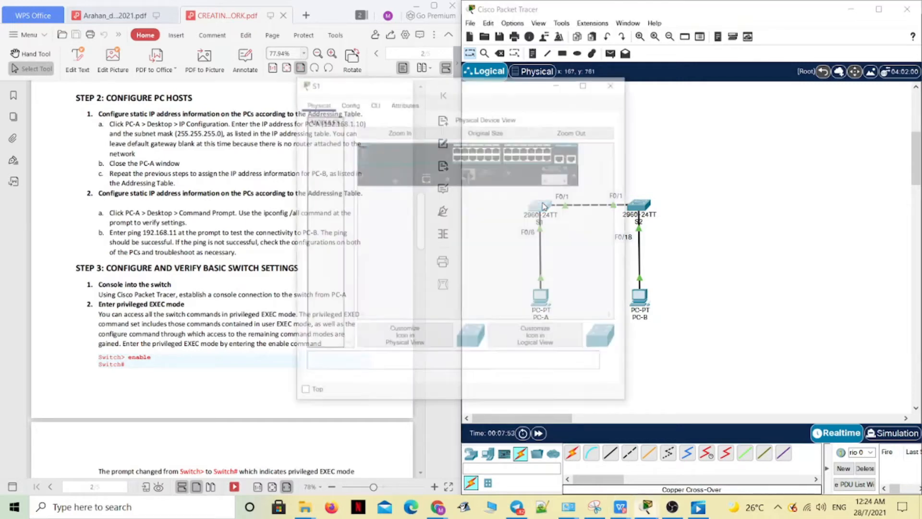
click(374, 102)
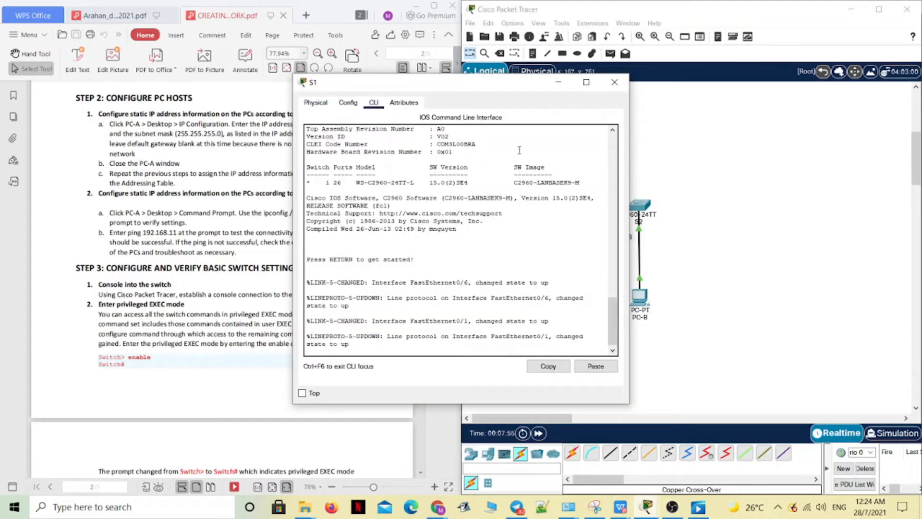
click(614, 82)
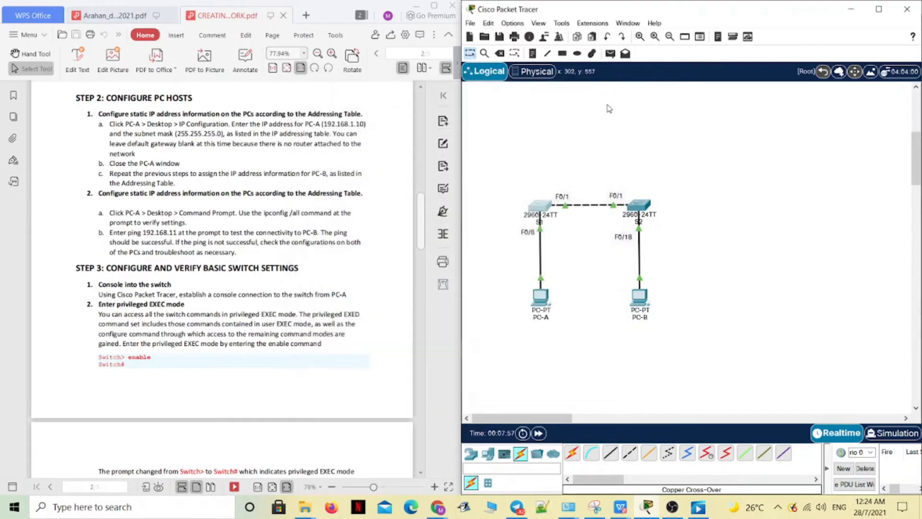
- Connect a console cable from the Console port of switch S1 to the RS 232 port of PC-A
mouse_move(635, 213)
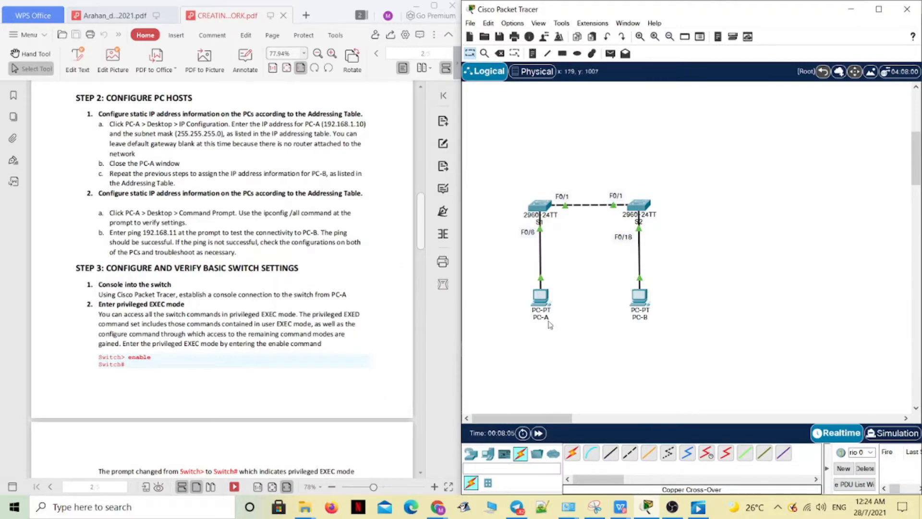
scroll(609, 391, down, 2)
scroll(595, 400, up, 2)
click(592, 452)
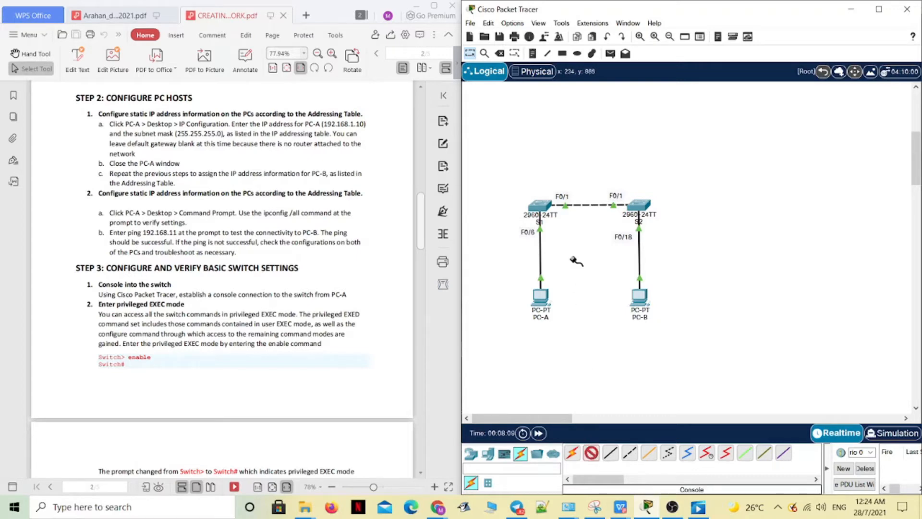
click(542, 208)
click(571, 214)
click(550, 296)
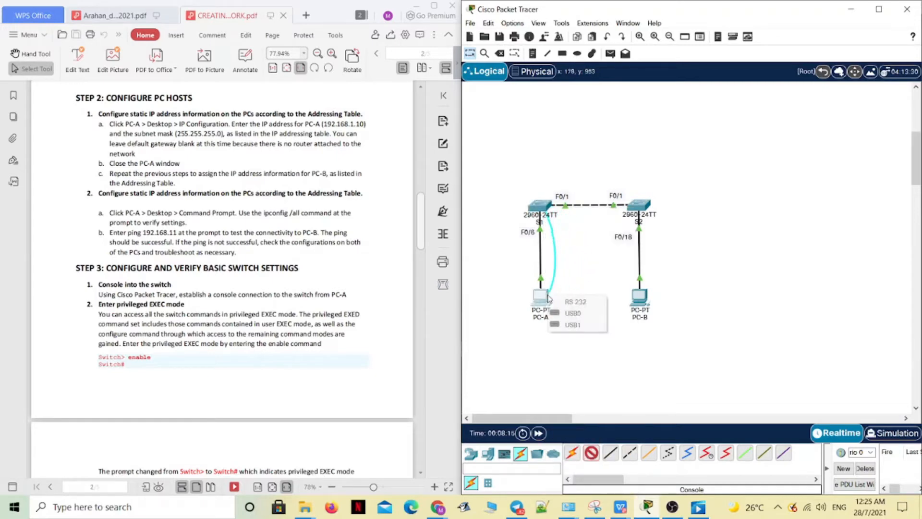
click(584, 303)
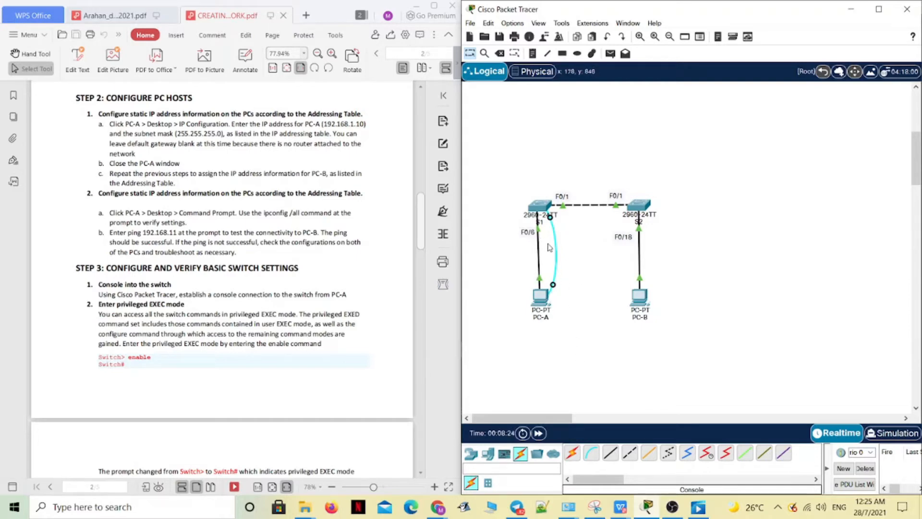
- Review switch S1's own command line, return to the topology, and read on in the guide's Step 3
click(541, 208)
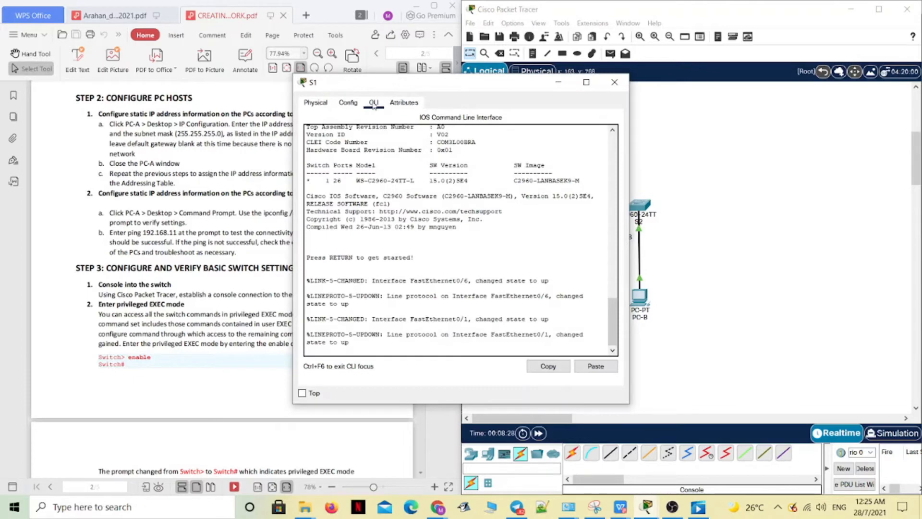
click(614, 82)
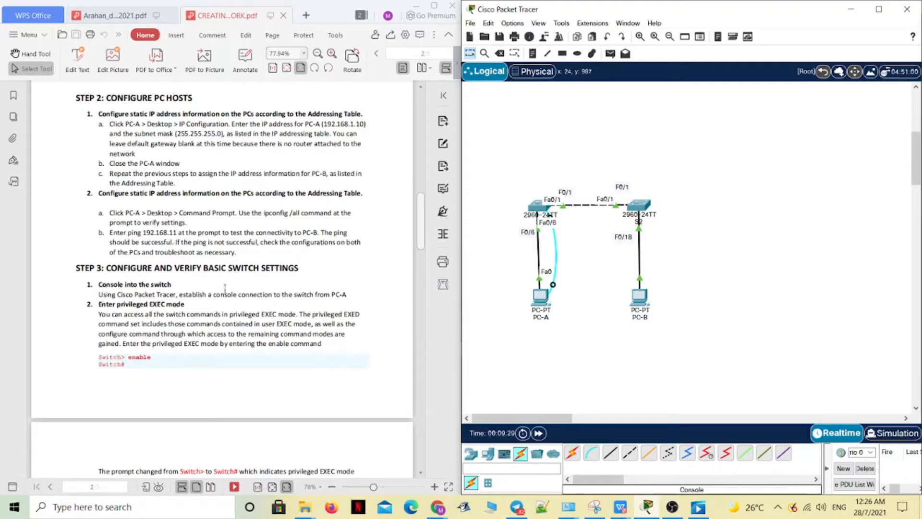
scroll(225, 288, down, 1)
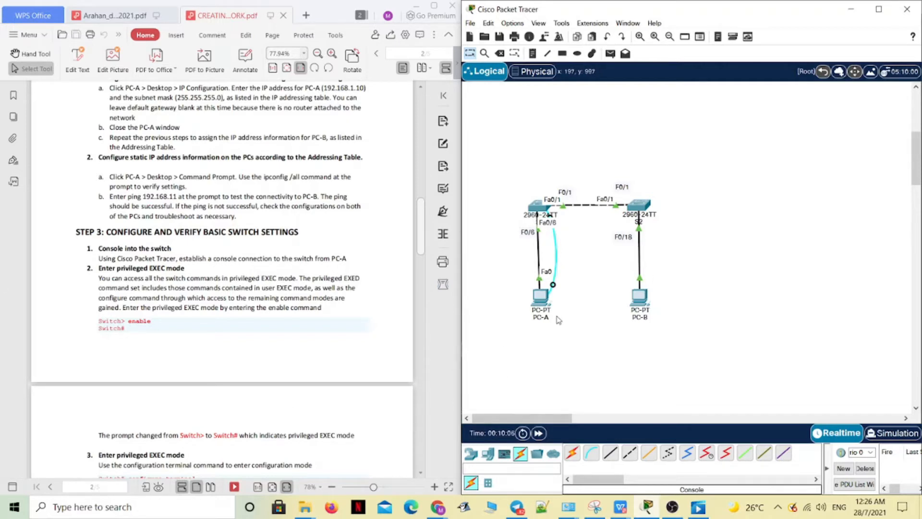
- Start a terminal session on PC-A with the default port configuration and bring up the switch's command prompt
click(537, 302)
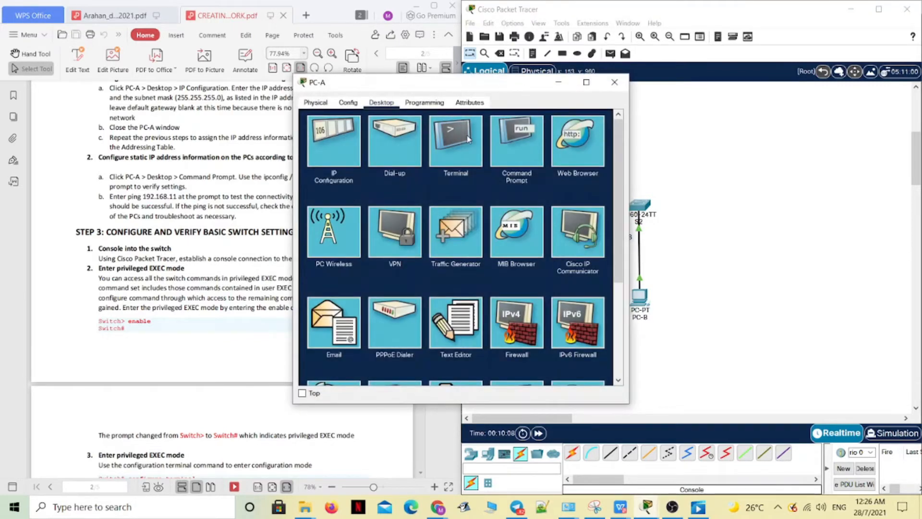
click(458, 133)
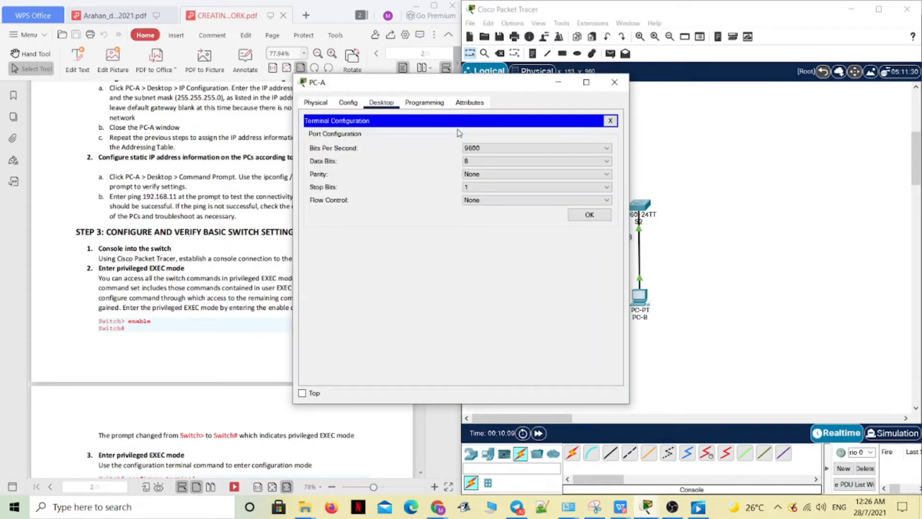
click(597, 214)
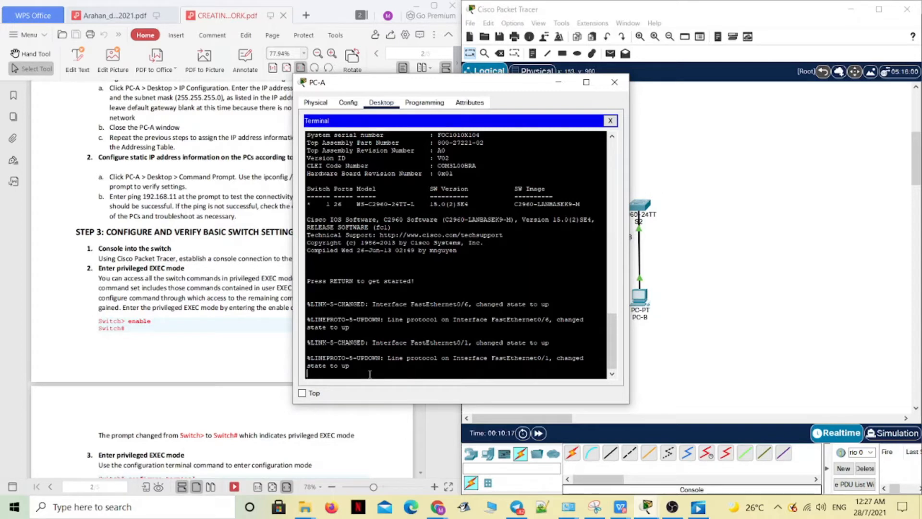
key(Return)
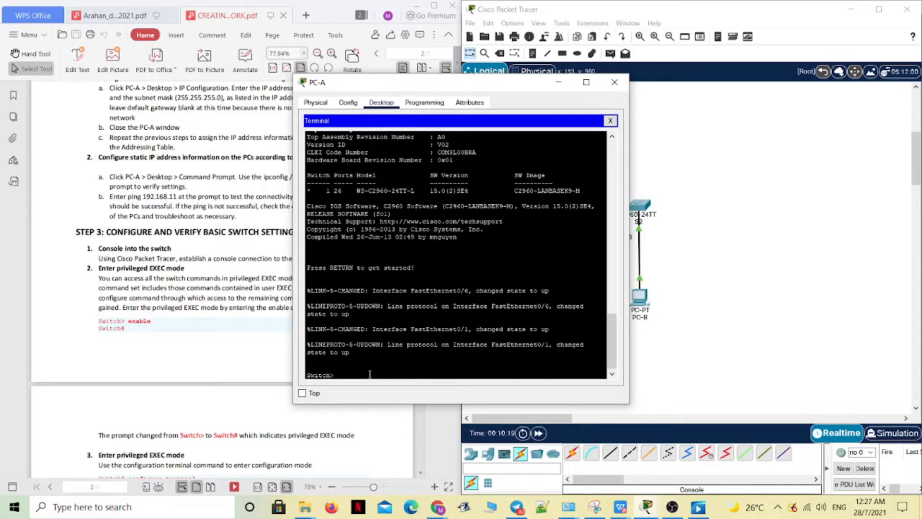
- Move the PC-A window clear of the guide and enter the switch's privileged EXEC mode with the enable command
scroll(277, 296, down, 1)
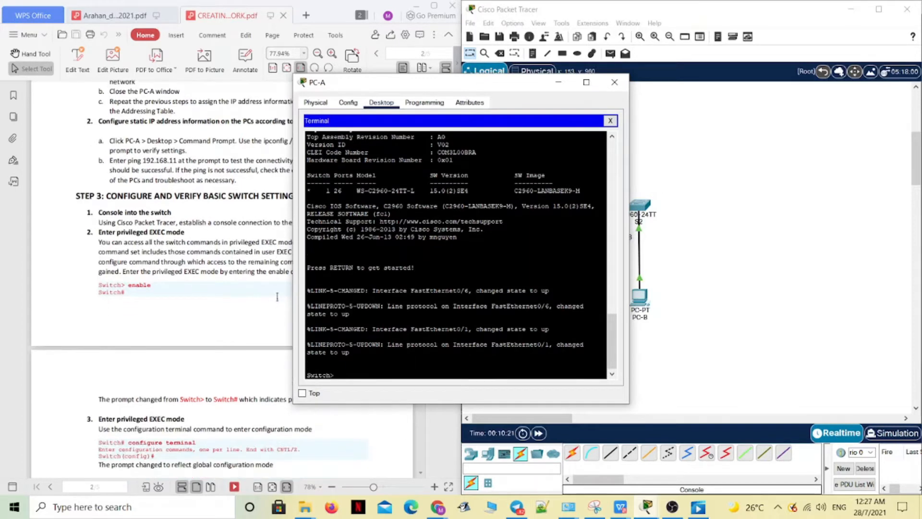
drag(450, 89, 570, 73)
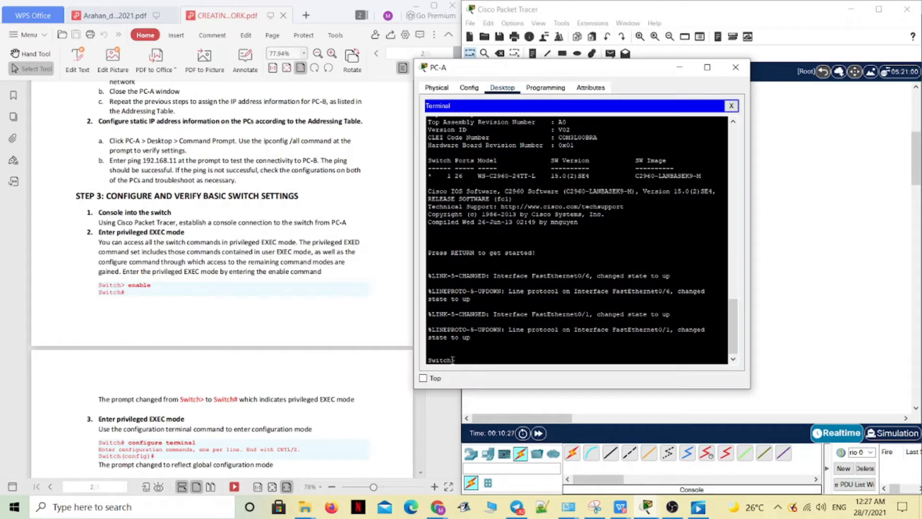
scroll(304, 331, down, 1)
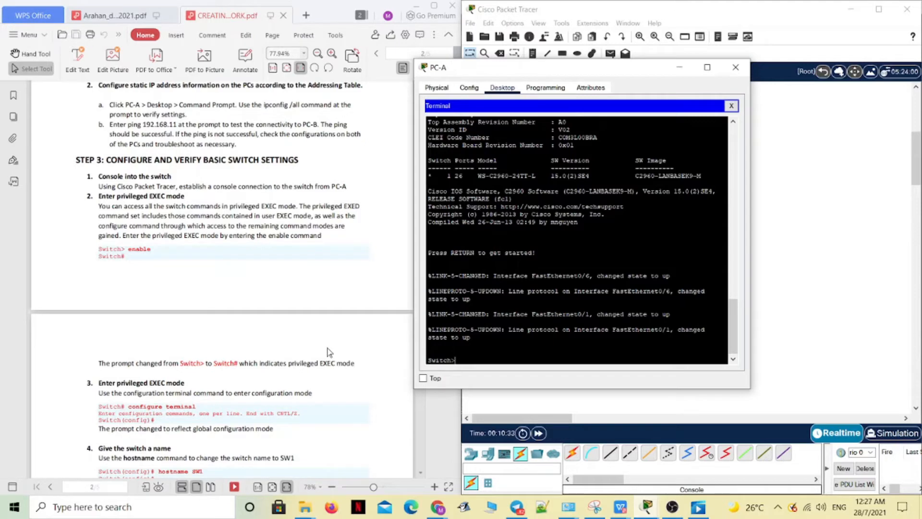
text(enable)
key(Return)
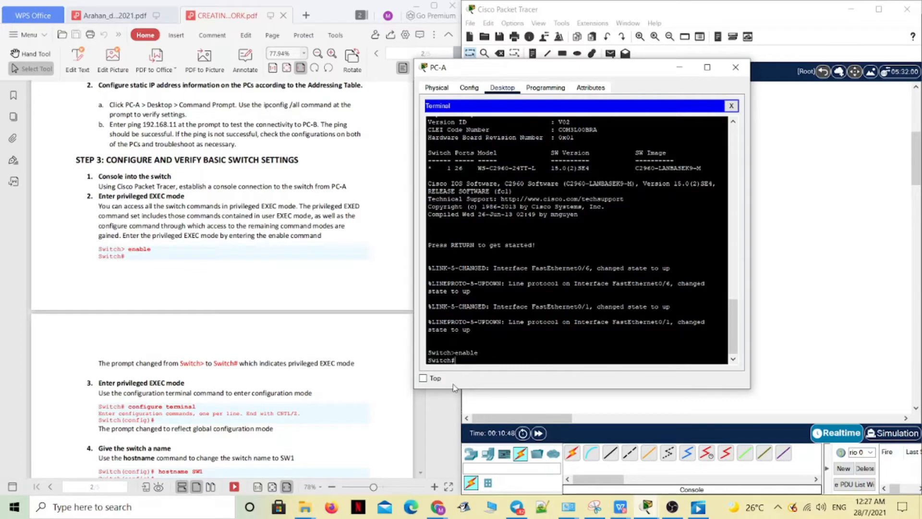
- Enter the switch's global configuration mode with the configure terminal command, following item 3 of the guide
drag(429, 360, 459, 358)
click(475, 358)
scroll(496, 352, down, 1)
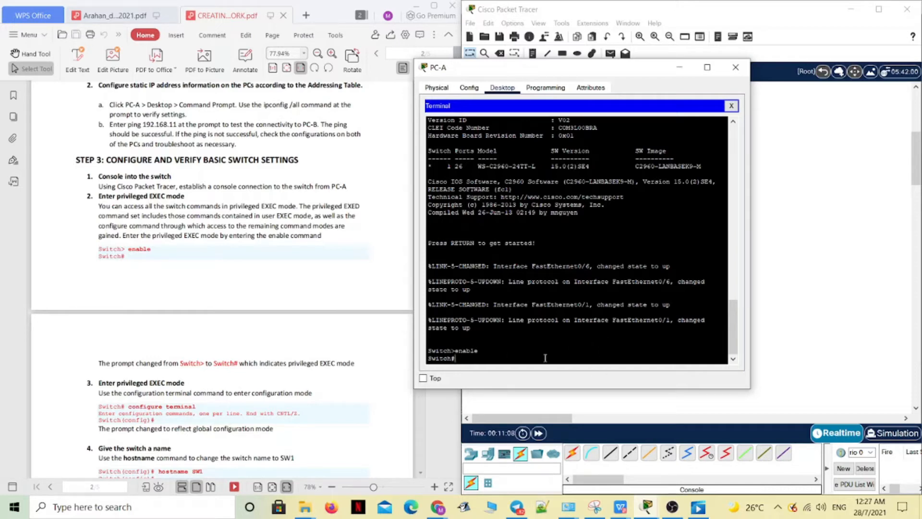
scroll(315, 330, down, 2)
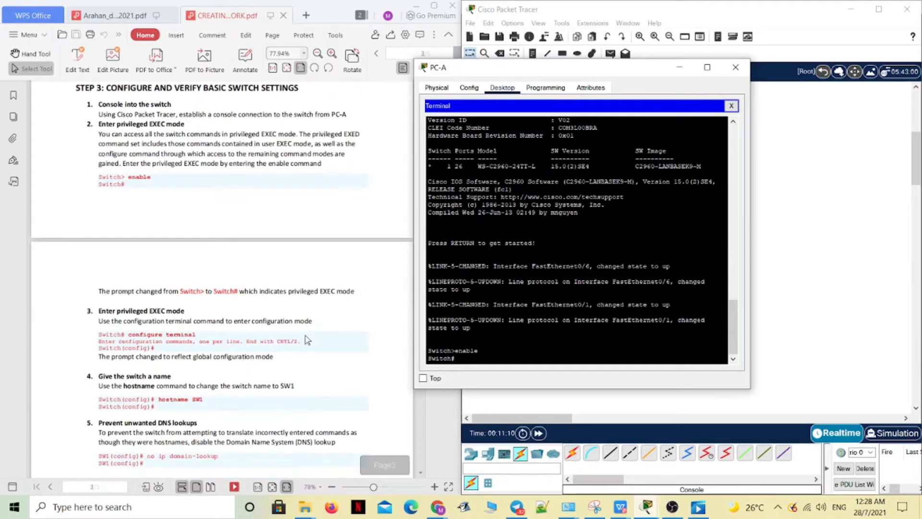
scroll(315, 331, down, 2)
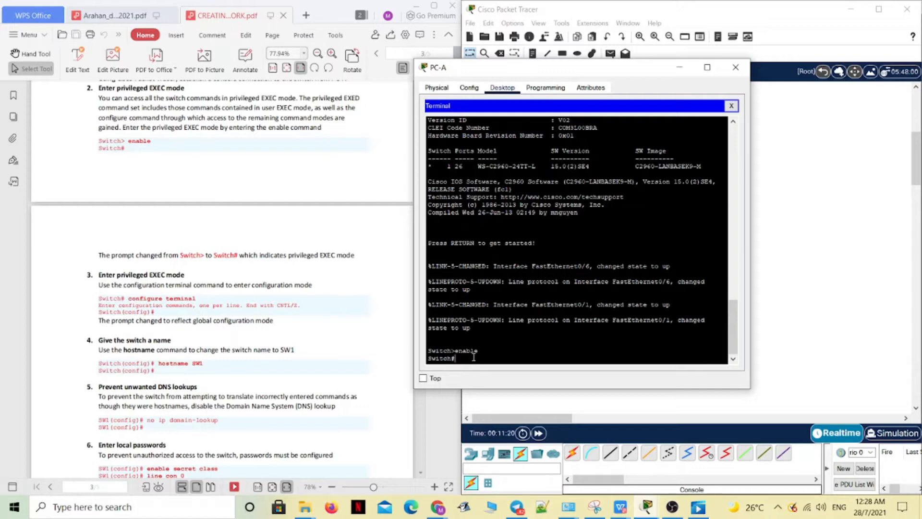
text(onfigure terminal)
key(Return)
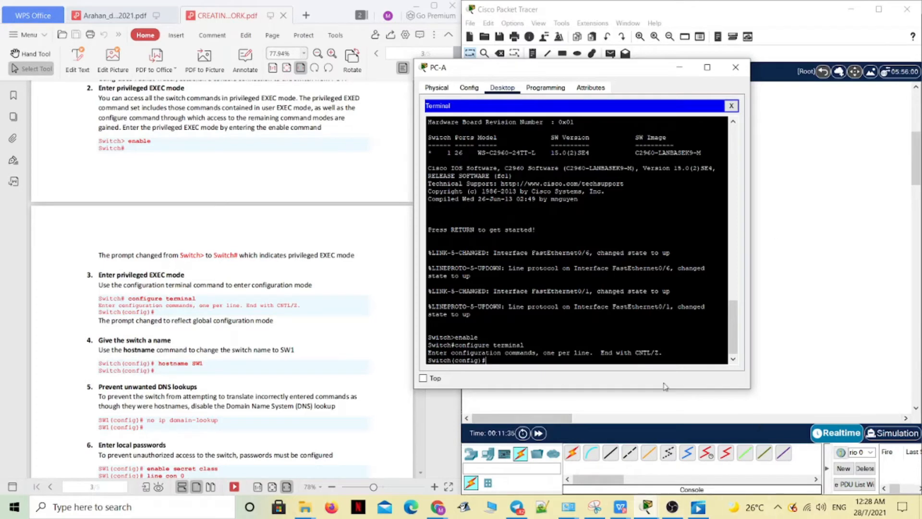
- Name the switch SW1 with the hostname command, following item 4 of the guide
scroll(318, 300, down, 3)
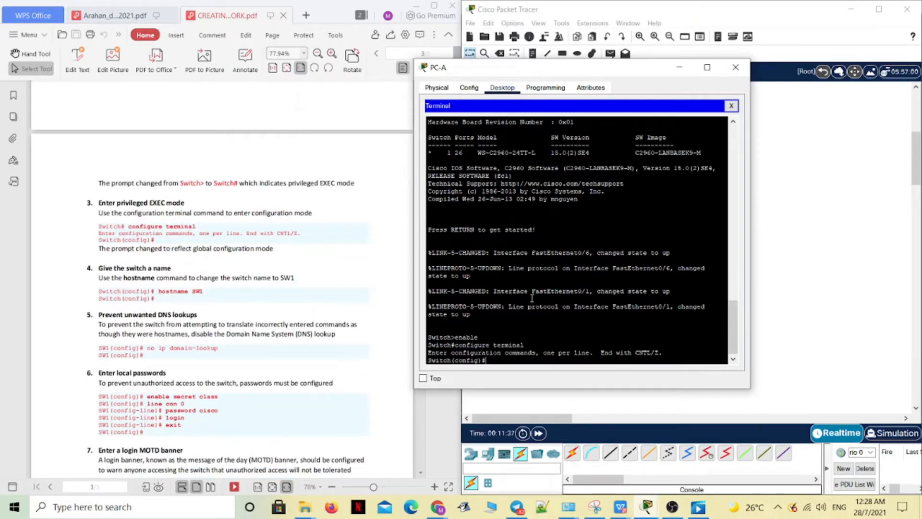
scroll(519, 305, down, 1)
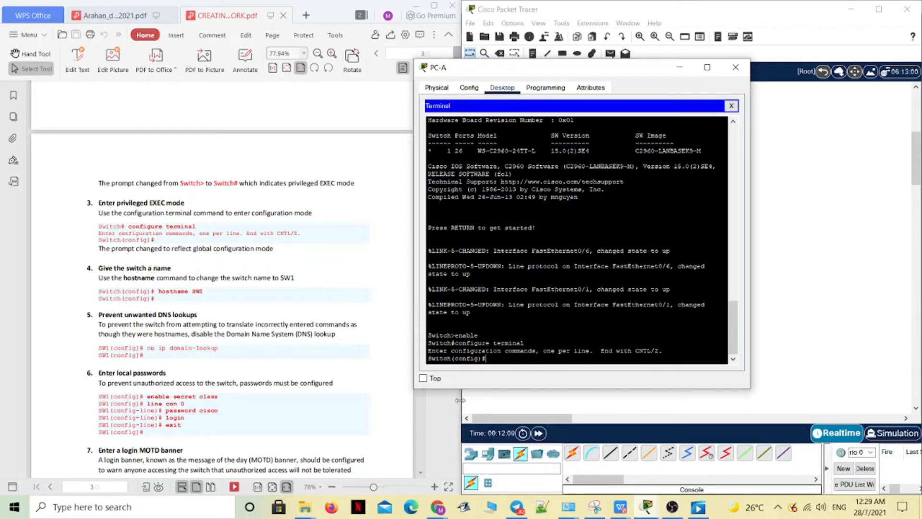
text(hostname SW)
key(BackSpace)
text(1)
key(Return)
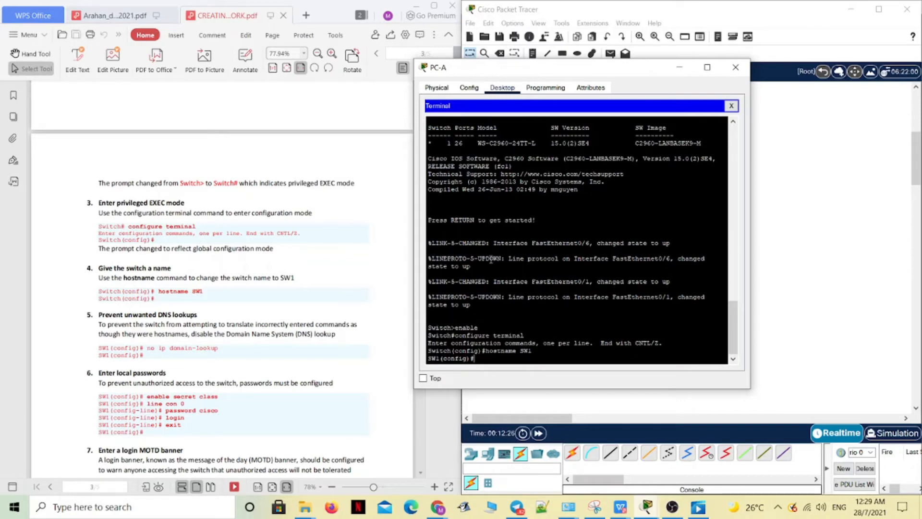
- Disable DNS lookups on the switch with the no ip domain-lookup command, following item 5 of the guide
scroll(380, 289, down, 1)
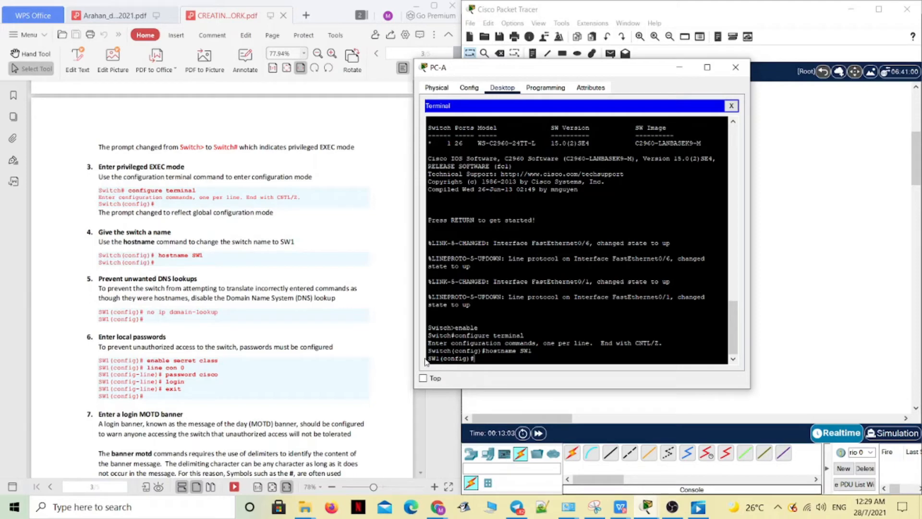
drag(425, 361, 475, 359)
click(484, 360)
text(no ip domain-lookup)
key(Return)
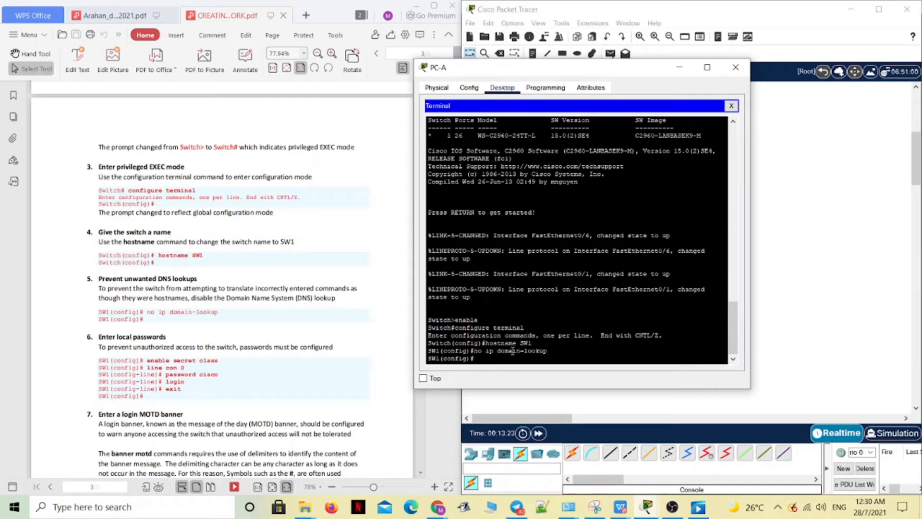
- Review the parts of the entered no ip domain-lookup command in the terminal
drag(496, 352, 552, 352)
click(558, 355)
drag(498, 351, 546, 351)
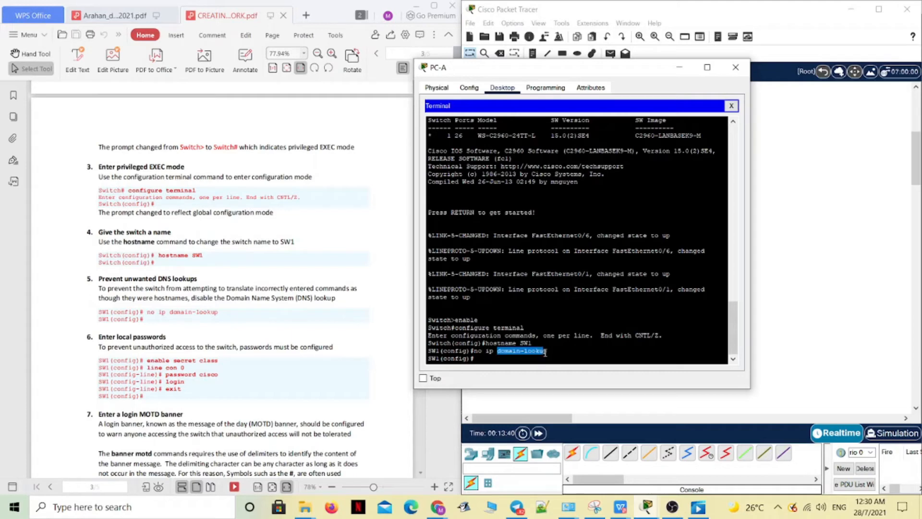
click(491, 355)
drag(477, 351, 497, 351)
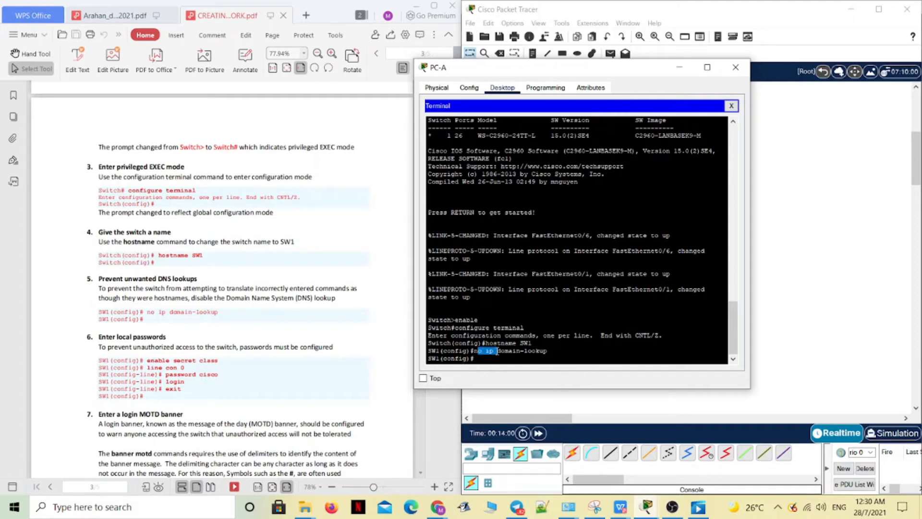
click(492, 358)
- Write the enable secret command with the privileged EXEC password from the guide at the configuration prompt
key(BackSpace)
text(enable secret)
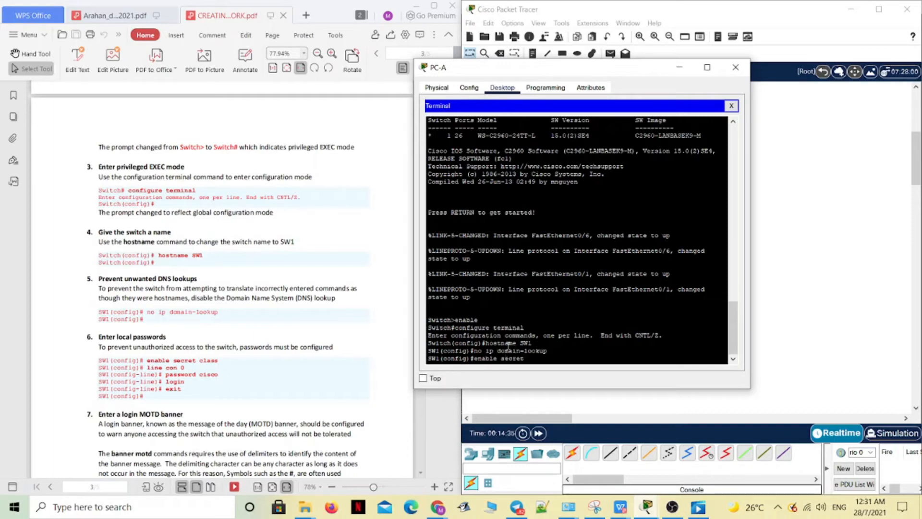
text( class)
- Examine the keyword and password parts of the enable secret command and the domain-lookup line above it
drag(474, 359, 551, 360)
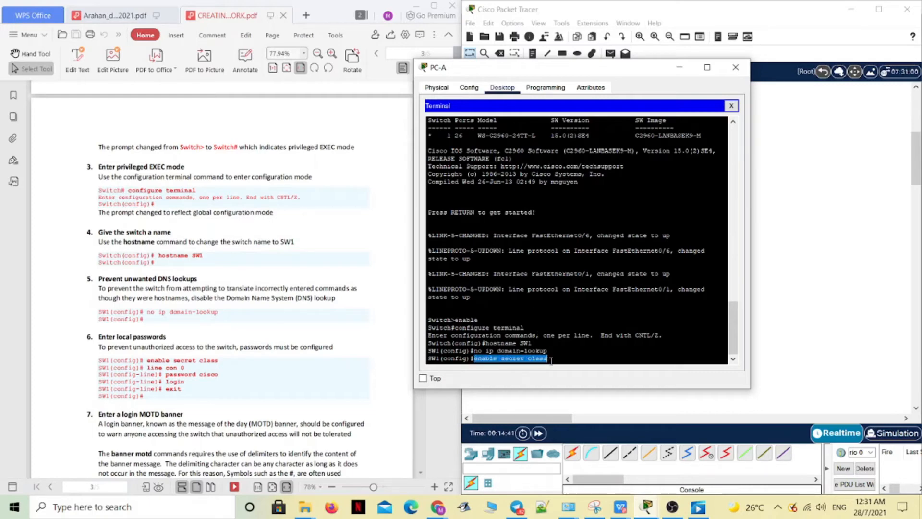
click(554, 359)
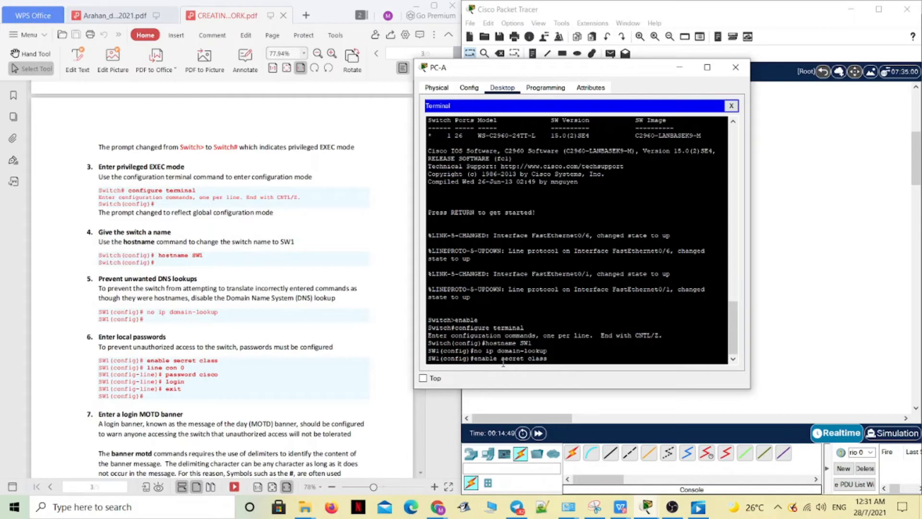
drag(548, 360, 520, 364)
click(546, 363)
drag(503, 359, 525, 359)
click(553, 360)
drag(497, 350, 554, 356)
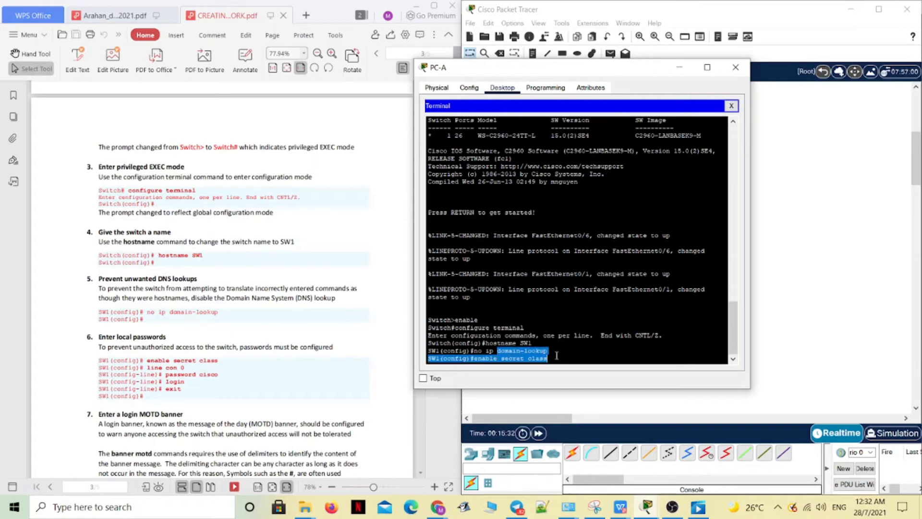
click(557, 351)
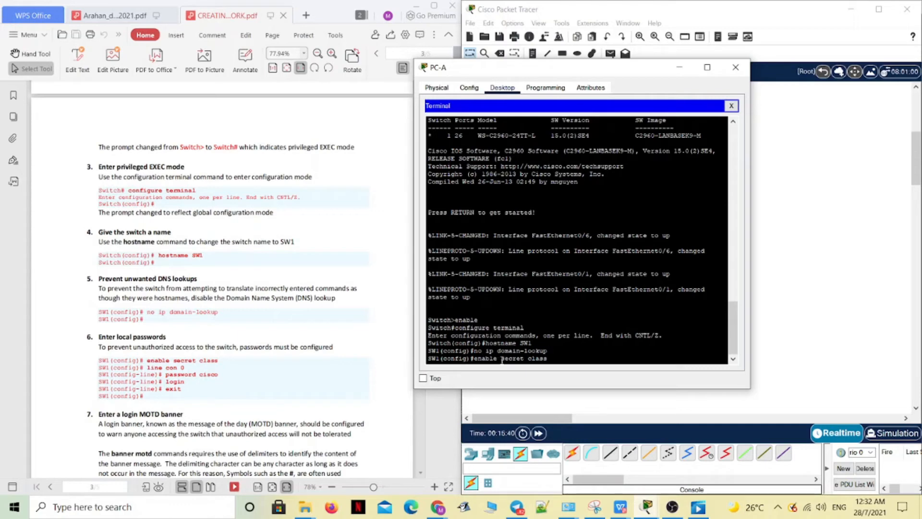
- Review the password part of the written enable secret command and submit the command to the switch
drag(501, 358, 525, 360)
click(551, 354)
drag(501, 358, 524, 358)
click(552, 364)
key(Return)
- Enter console line configuration with line con 0 and try to enable login on that line
text(li)
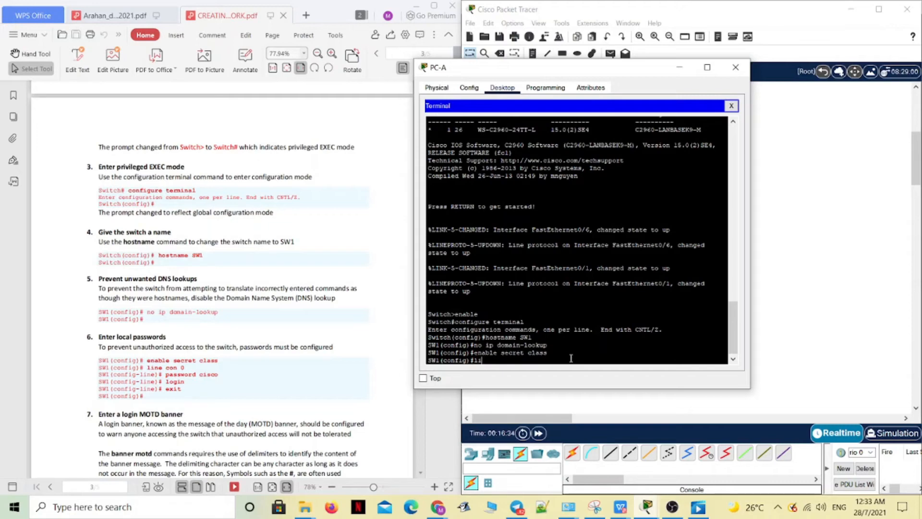
text(ne con 0)
key(Return)
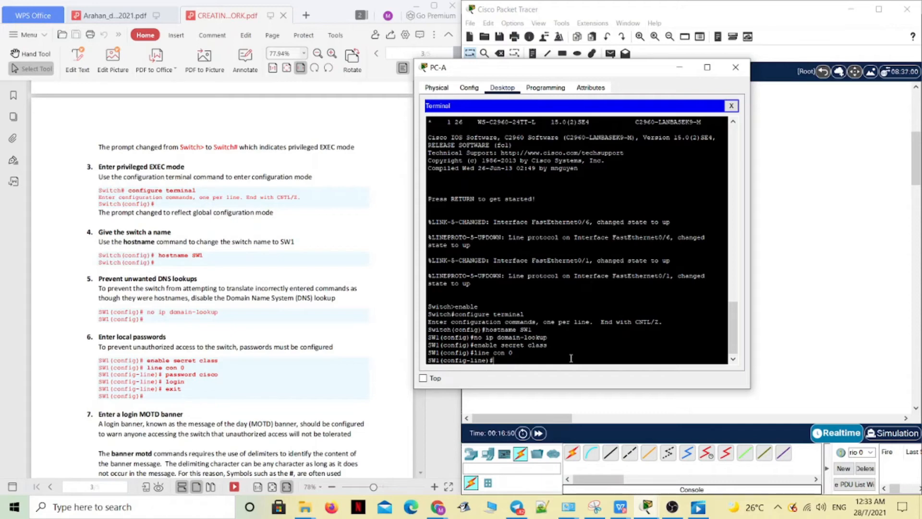
text(login)
key(Return)
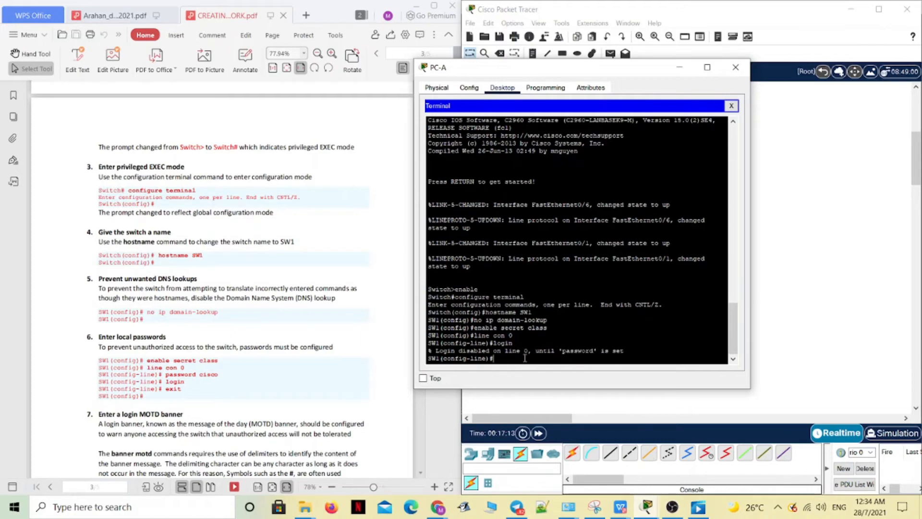
- Set the console line password with the password command, using the console password given in item 6 of the guide
text(password)
drag(495, 359, 526, 359)
click(527, 359)
text(cisc)
drag(492, 359, 525, 361)
click(530, 360)
key(BackSpace)
key(BackSpace)
key(BackSpace)
key(BackSpace)
text(cisco)
key(Return)
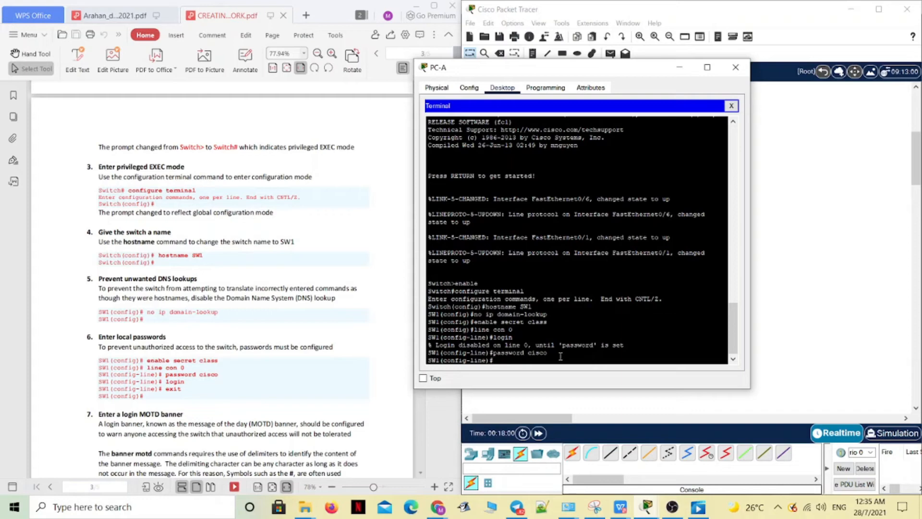
- Enable login on the console line and exit to global configuration mode
text(login)
key(Return)
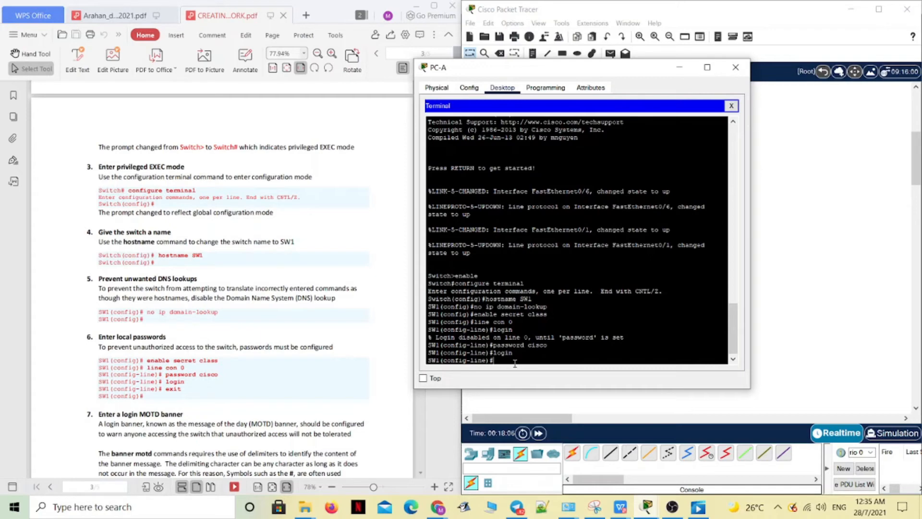
text(exit)
key(Return)
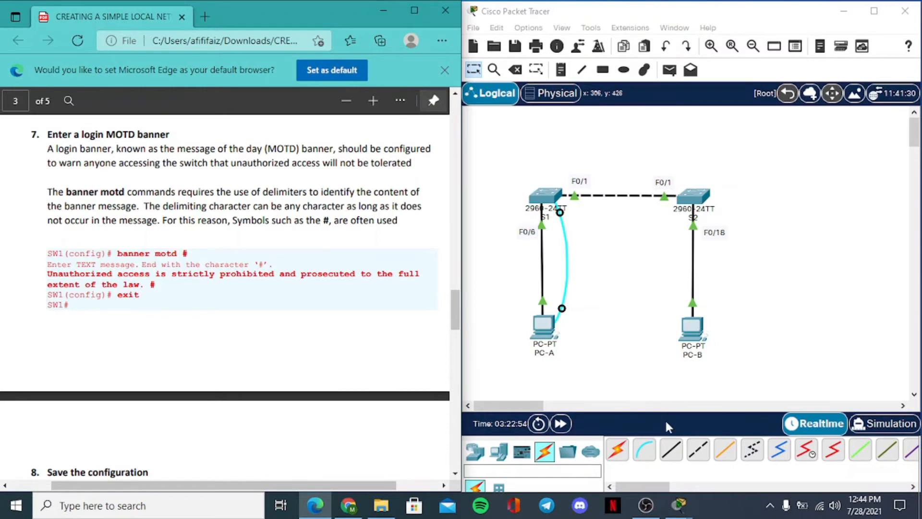
- Following item 7 of the guide, open PC-A's terminal and start the login banner with banner motd #
drag(453, 310, 455, 238)
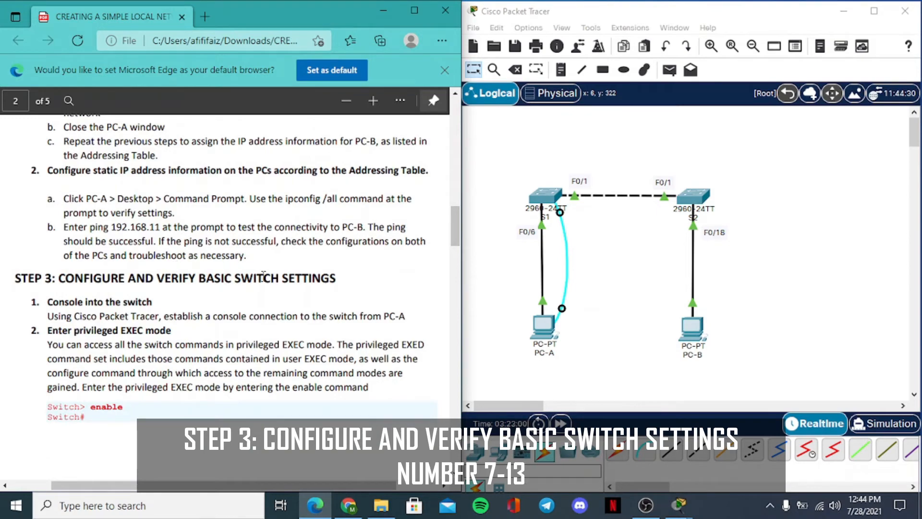
drag(461, 224, 459, 308)
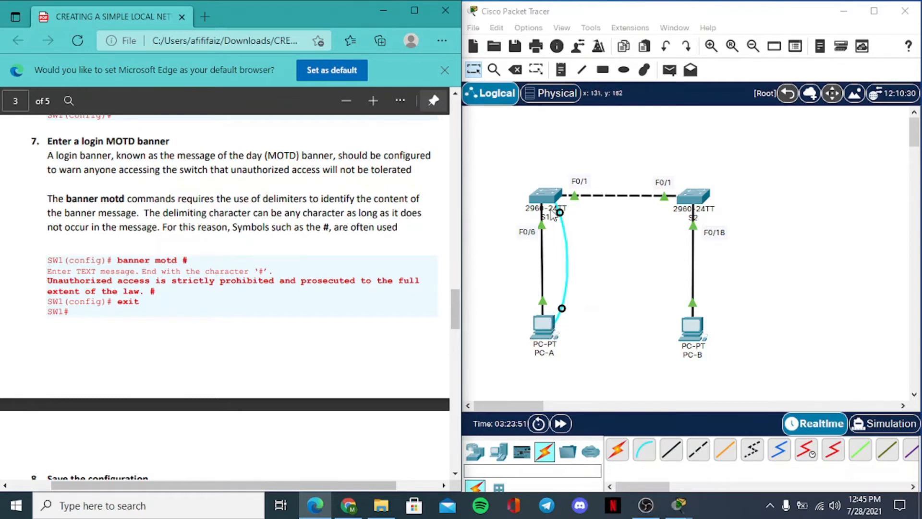
click(545, 336)
drag(675, 322, 676, 429)
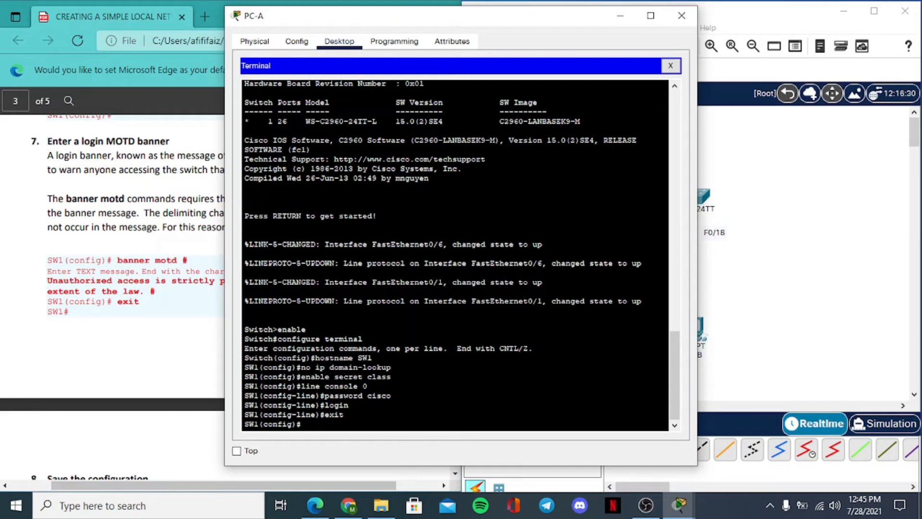
text(banner motd #)
key(Return)
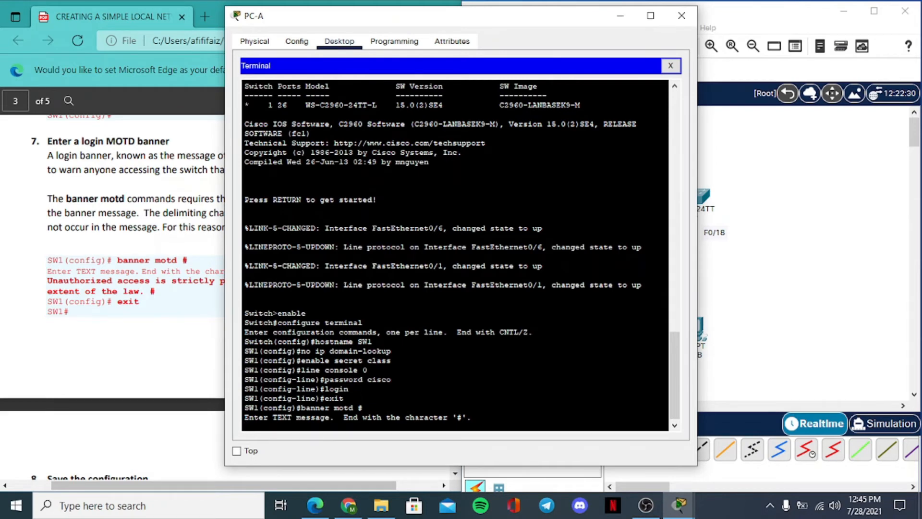
- Begin the banner message with the text "Unauthorized access is strictly"
text(Unauthi)
key(BackSpace)
key(BackSpace)
text(orized access )
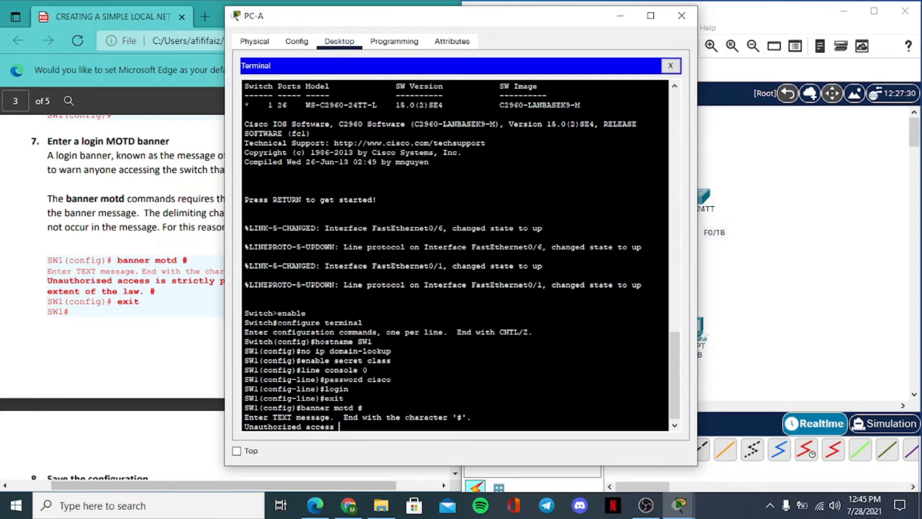
text(is strictly)
- Move the PC-A window off the guide text and continue the banner message with "prohibited and prosecuted"
drag(355, 15, 572, 53)
text(p)
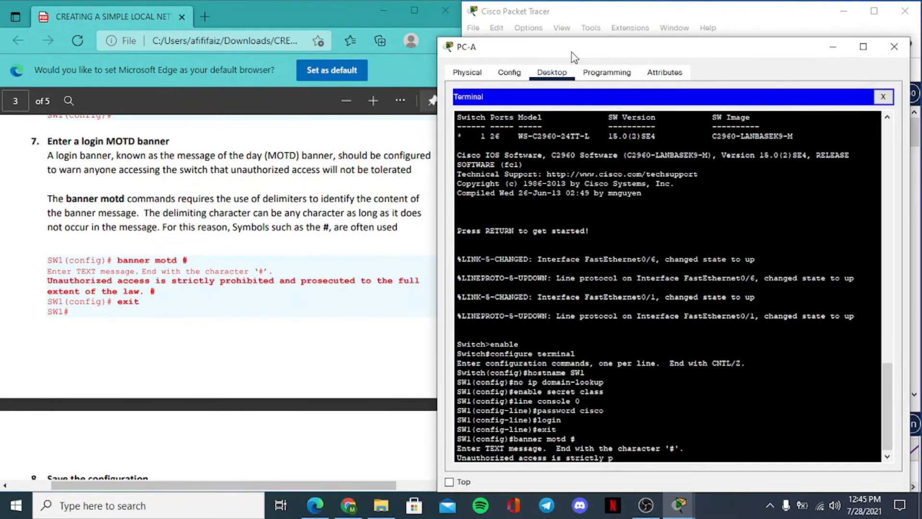
text(roho)
key(BackSpace)
text(itred)
key(BackSpace)
key(BackSpace)
key(BackSpace)
key(BackSpace)
text(ed and prosed)
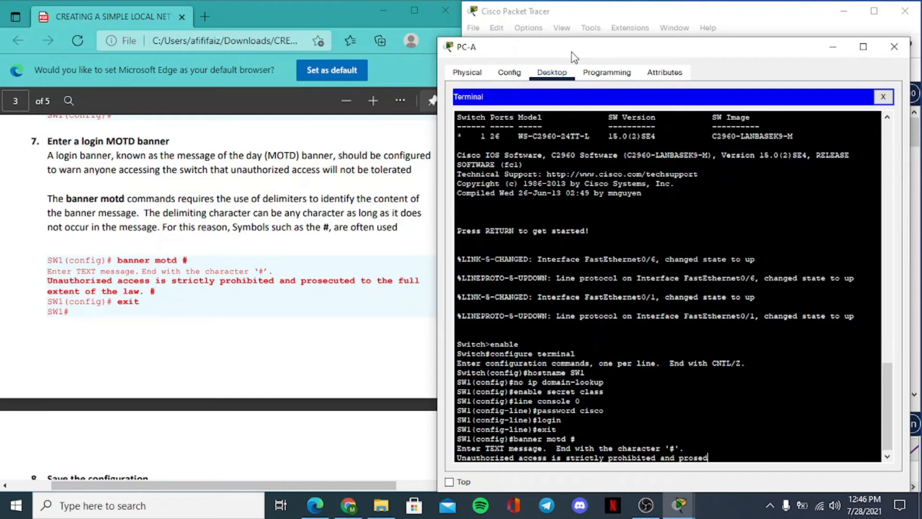
text(uted too)
text( the full)
text( exnten)
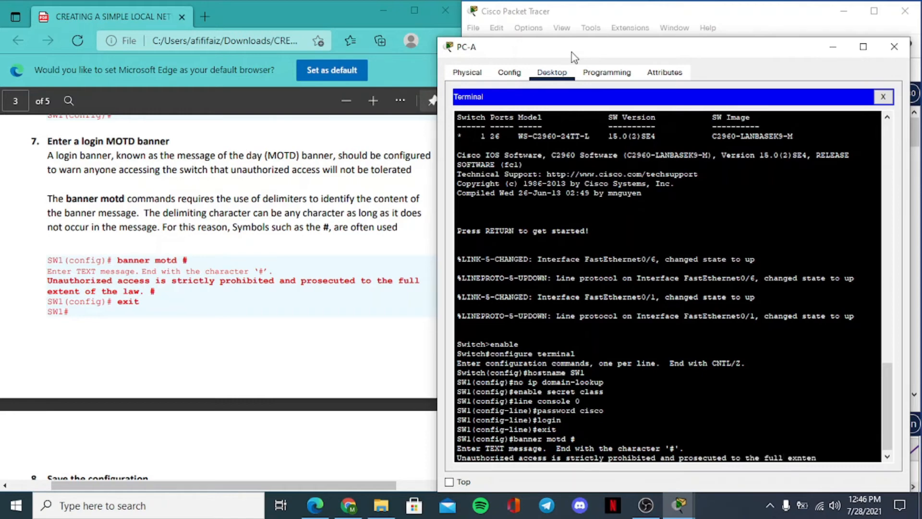
text(t od)
- Finish the banner message with "to the full extent of the law." and end it with the # delimiter
key(BackSpace)
text(f)
text(\)
key(BackSpace)
key(BackSpace)
key(BackSpace)
key(BackSpace)
key(BackSpace)
key(BackSpace)
key(BackSpace)
key(BackSpace)
key(BackSpace)
key(BackSpace)
key(BackSpace)
text(tent of the law.)
key(Return)
text(#)
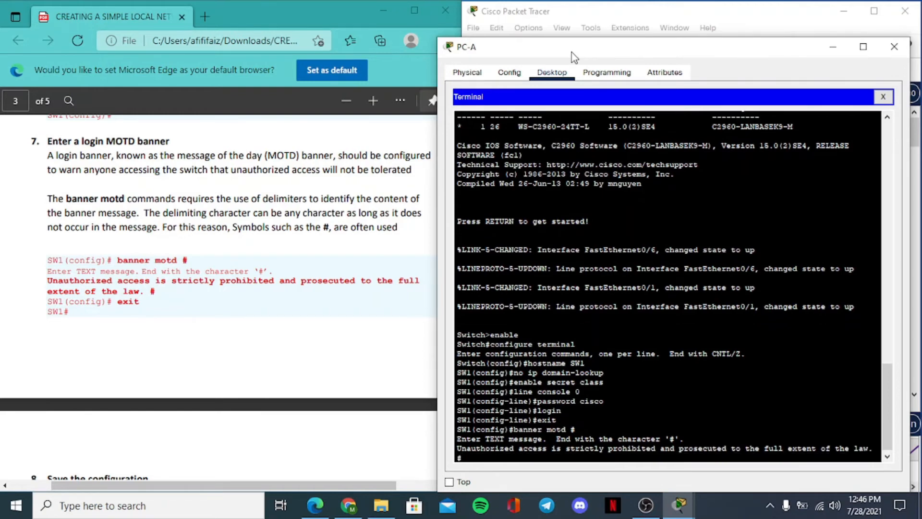
key(Return)
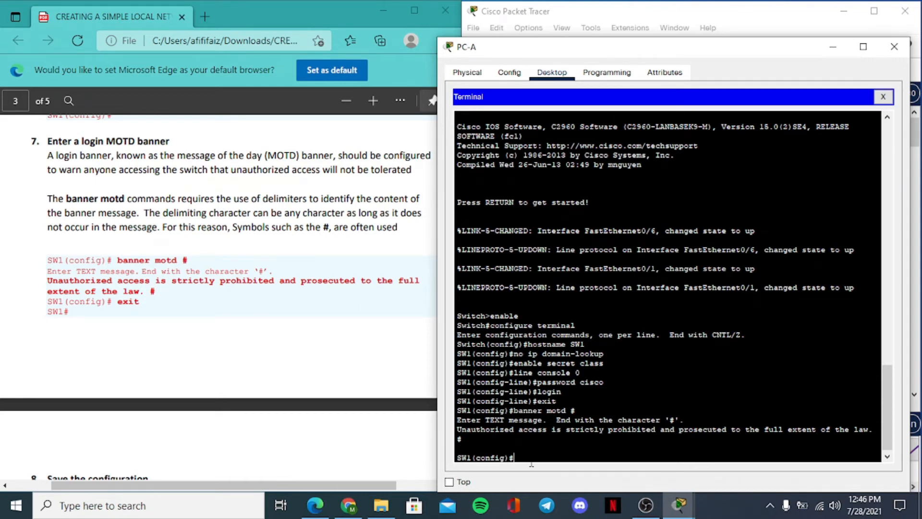
- Exit global configuration mode to the SW1 privileged EXEC prompt
text(ei)
key(Return)
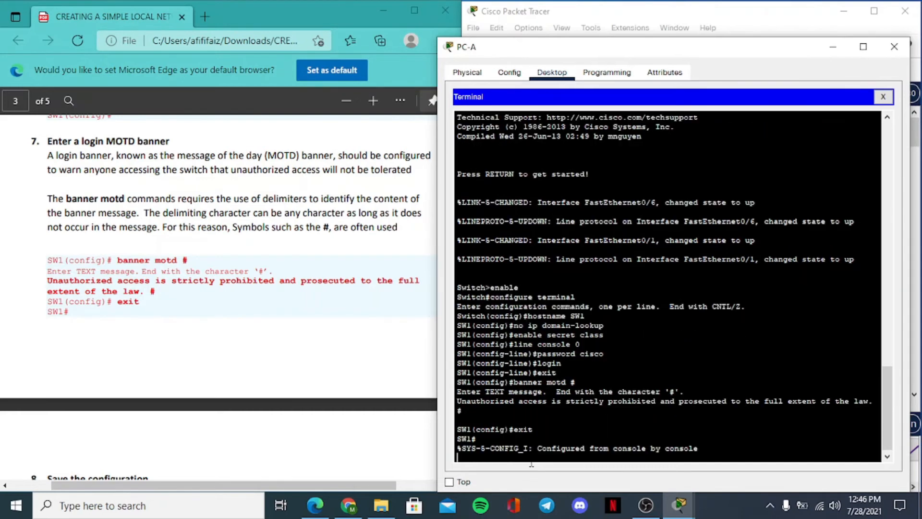
key(Return)
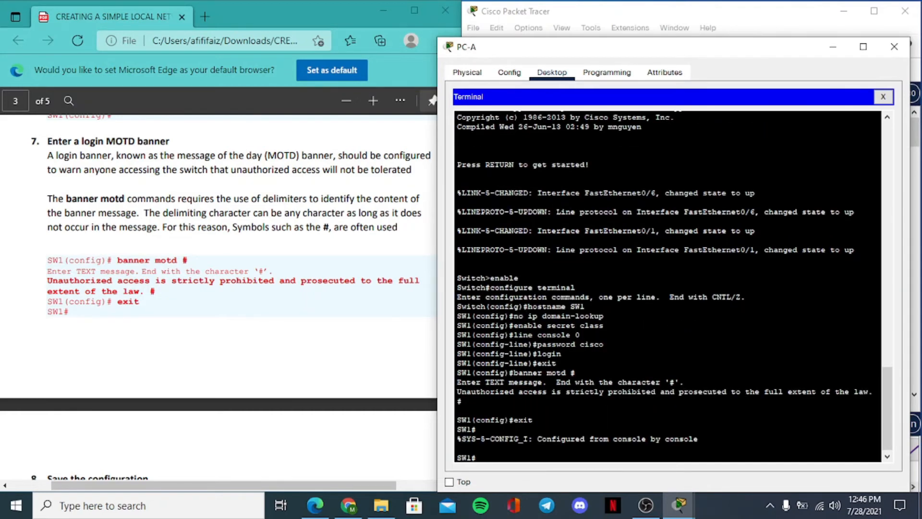
- Following item 8 of the guide, save the configuration with copy running-config startup-config, accepting the default destination filename
click(254, 286)
drag(456, 318, 450, 349)
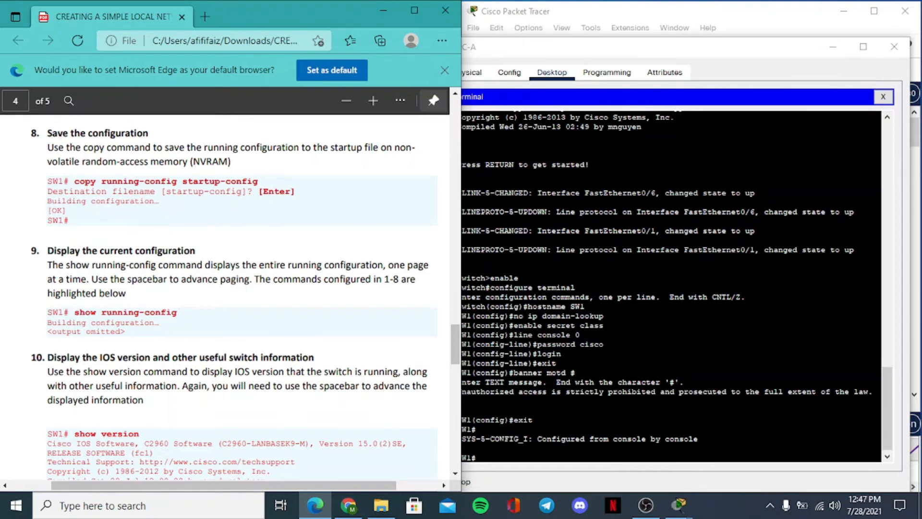
click(494, 457)
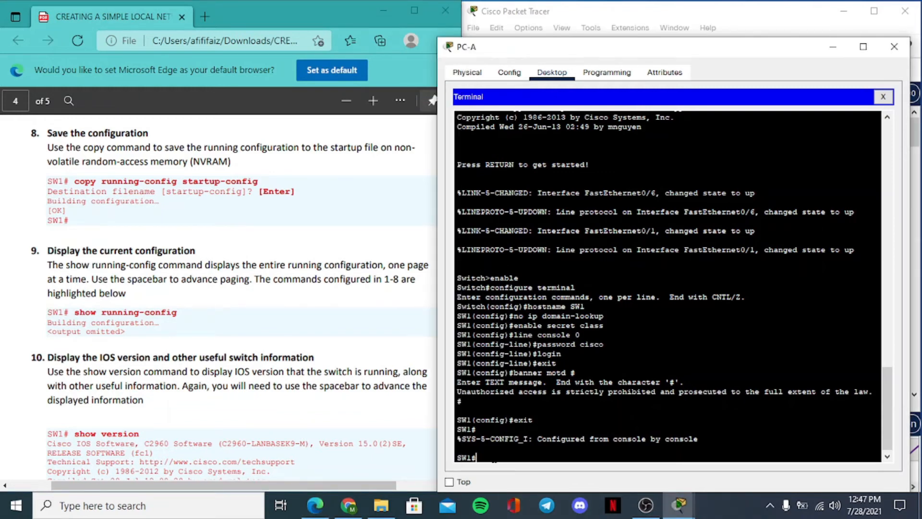
text(copy running-config s)
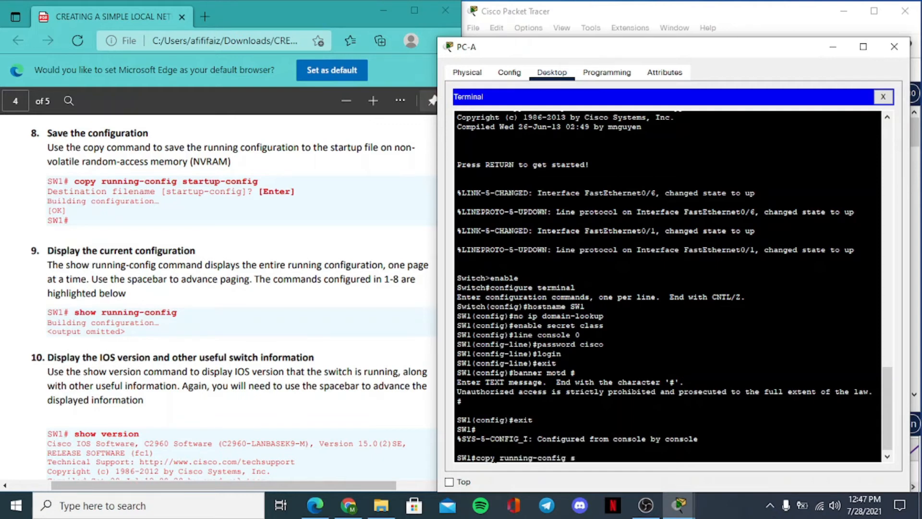
text(tartup-config)
key(Return)
key(Return)
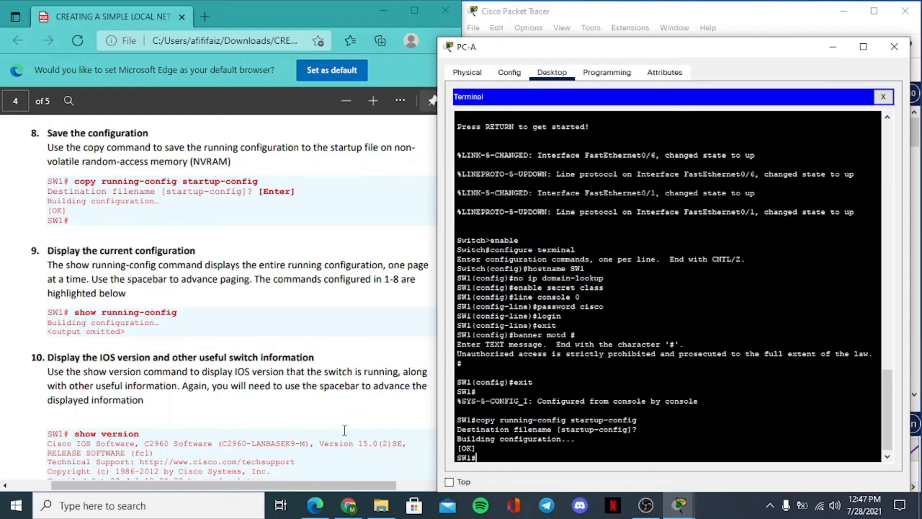
- Following item 9 of the guide, run show running-config on SW1 and page through to the end of the output
text(show running-co)
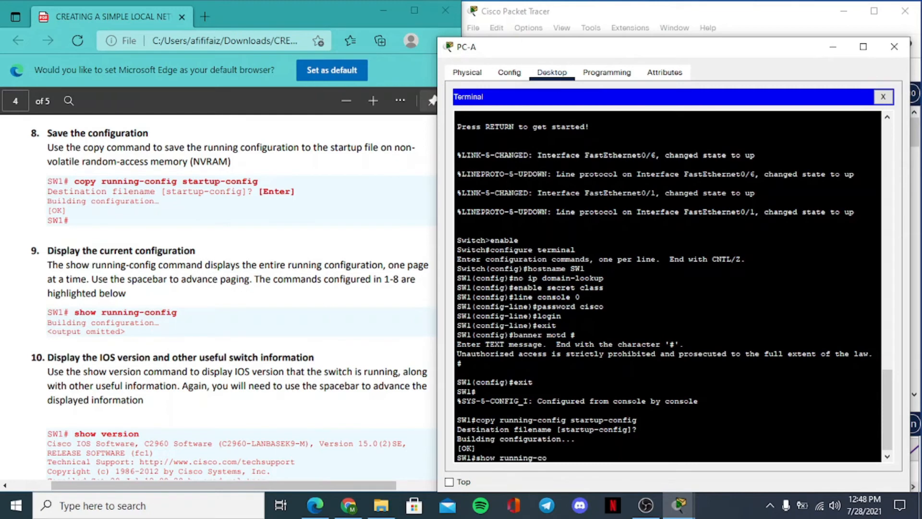
text(nfig)
key(Return)
key(space)
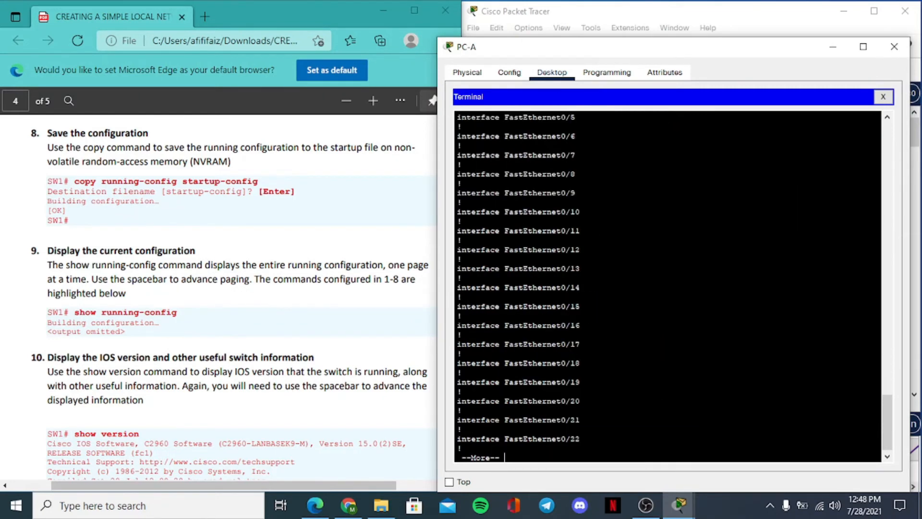
key(space)
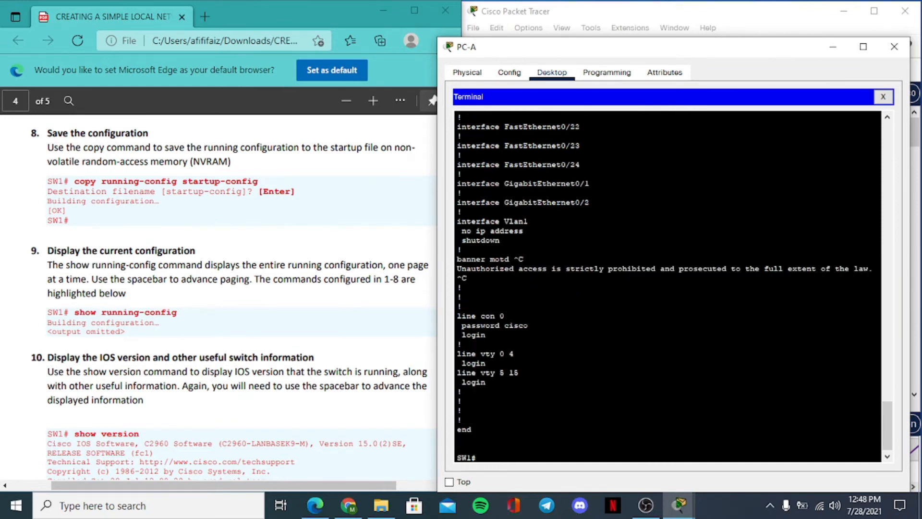
- Review the running configuration output for the hostname, encrypted enable secret, interface list and banner motd text, ending back at the SW1 prompt
drag(886, 417, 884, 310)
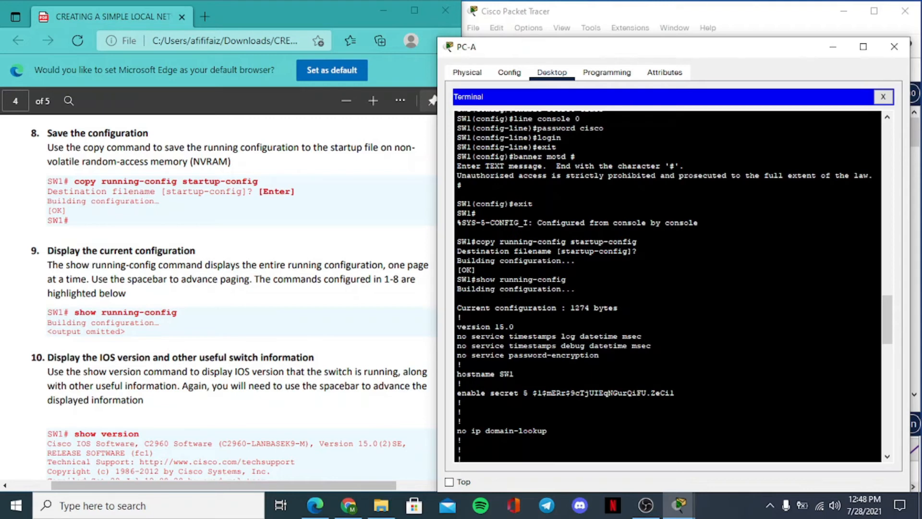
drag(499, 373, 514, 373)
drag(475, 393, 674, 392)
click(528, 393)
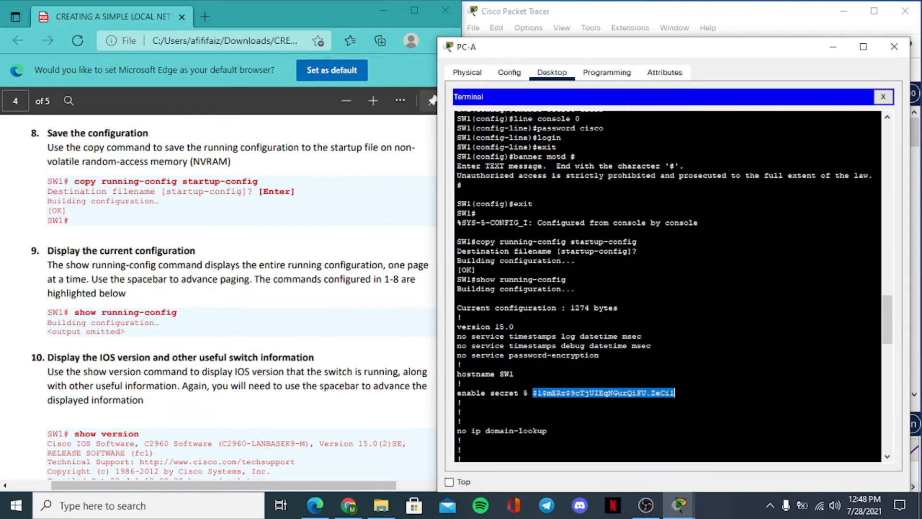
drag(883, 323, 888, 375)
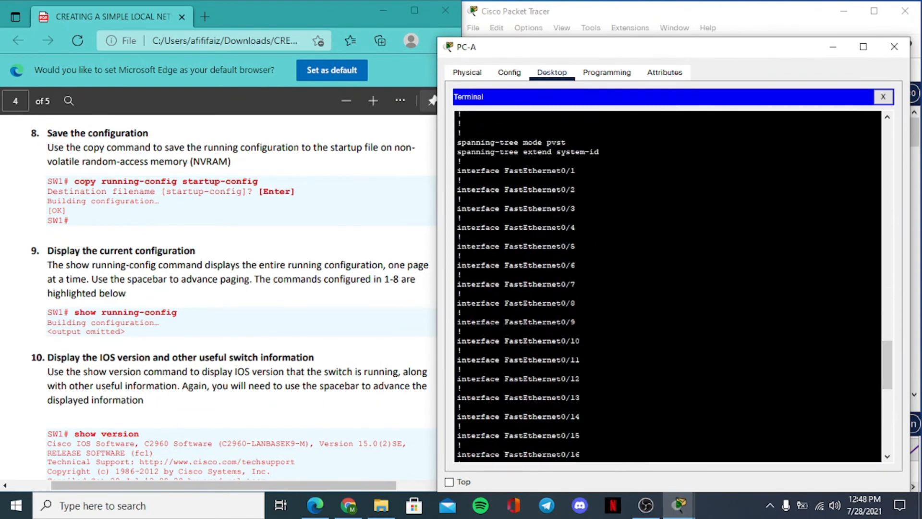
drag(501, 189, 461, 330)
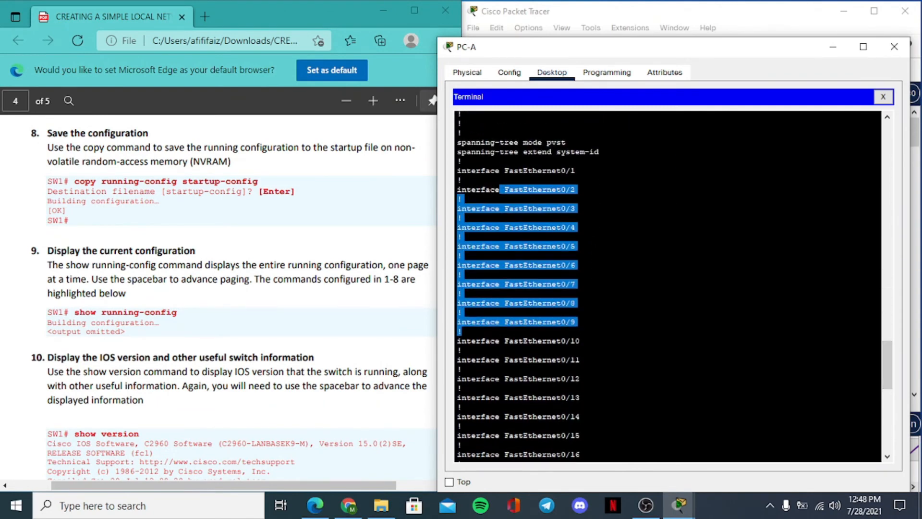
drag(887, 363, 887, 414)
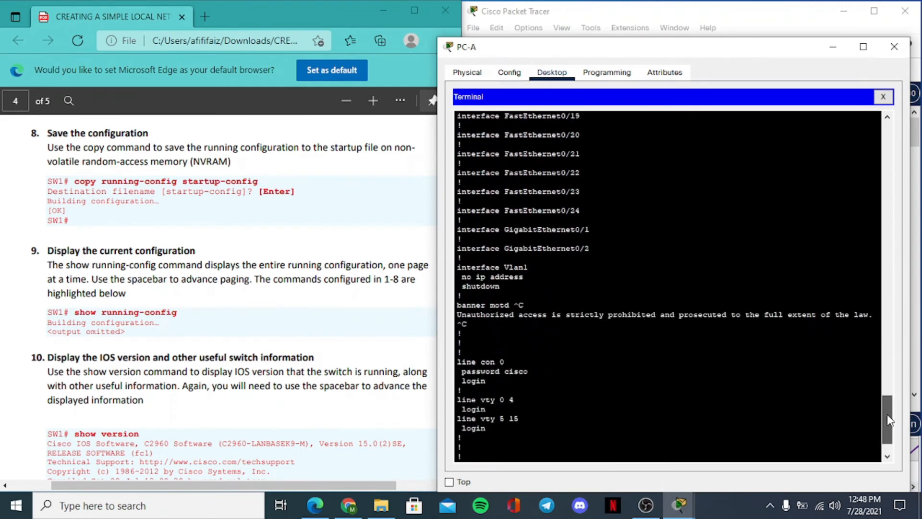
drag(456, 305, 523, 305)
drag(457, 315, 869, 315)
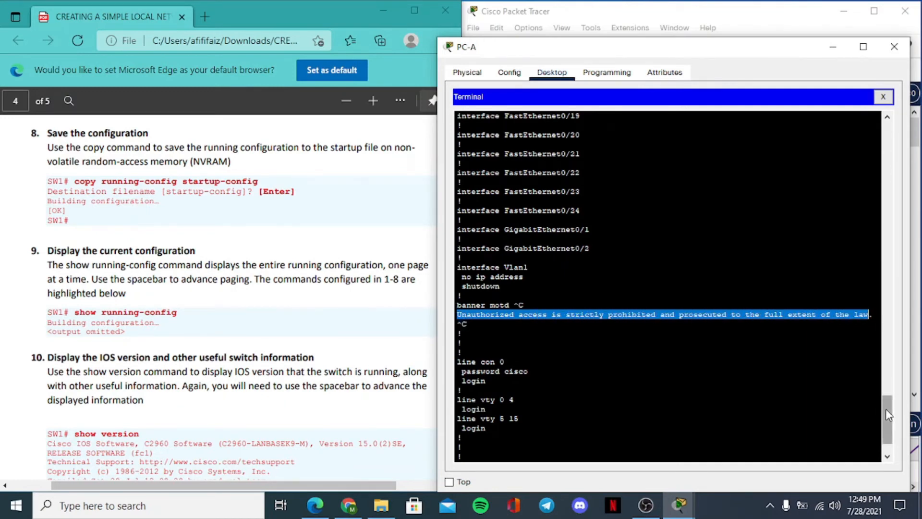
drag(886, 409, 885, 424)
click(492, 464)
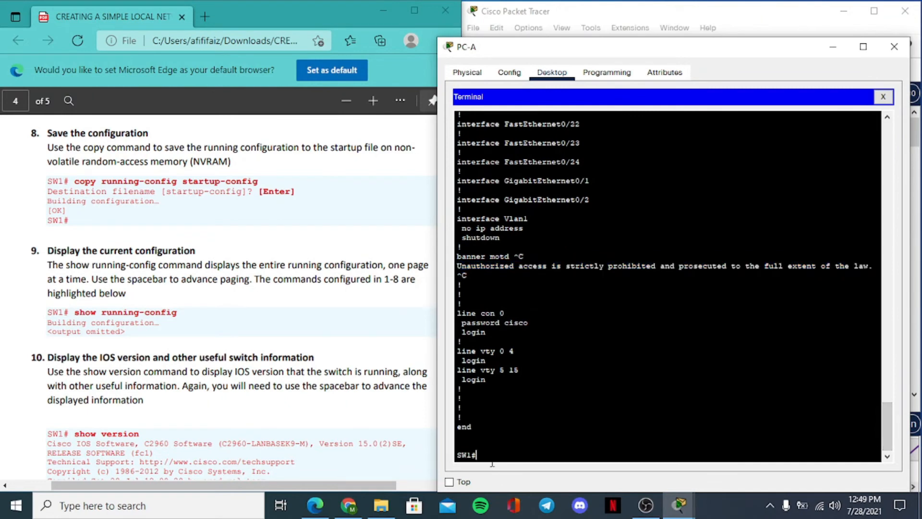
- Bring items 10 and 11 of the guide into view and run show version at the SW1 prompt
click(312, 421)
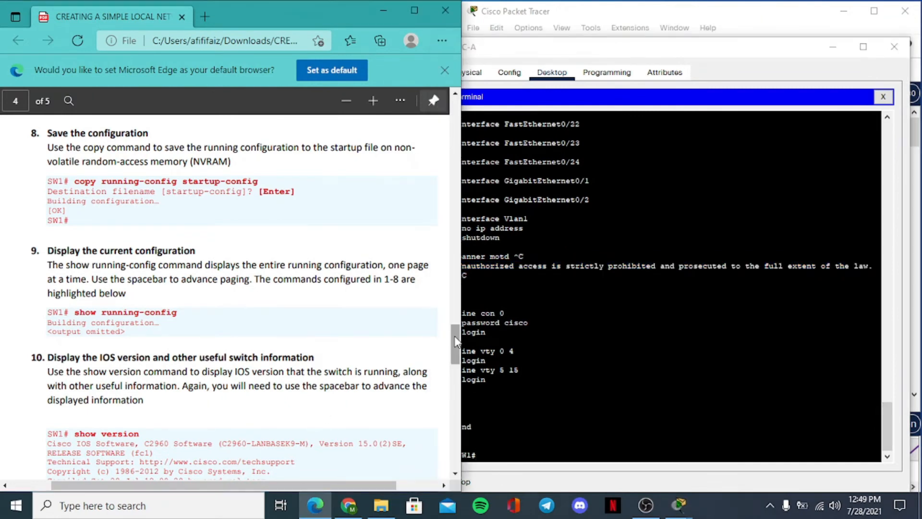
scroll(450, 346, down, 2)
drag(451, 346, 449, 359)
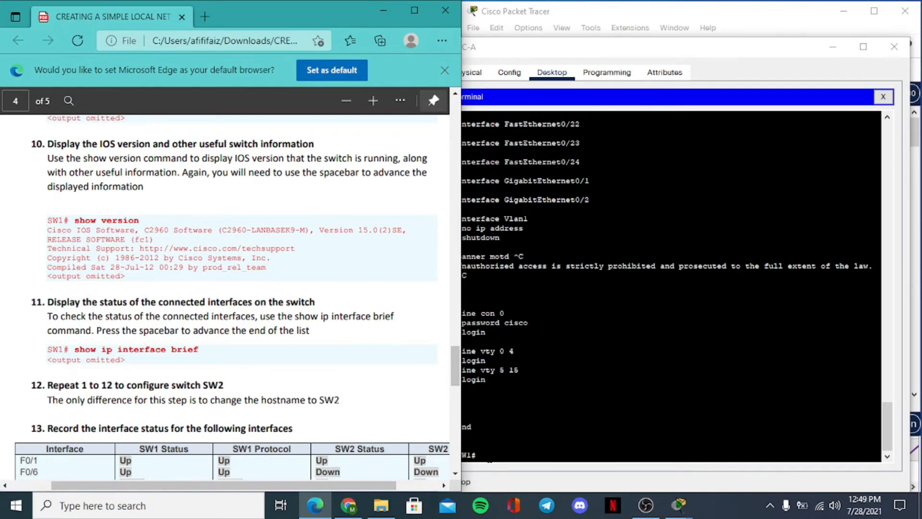
click(490, 460)
text(show)
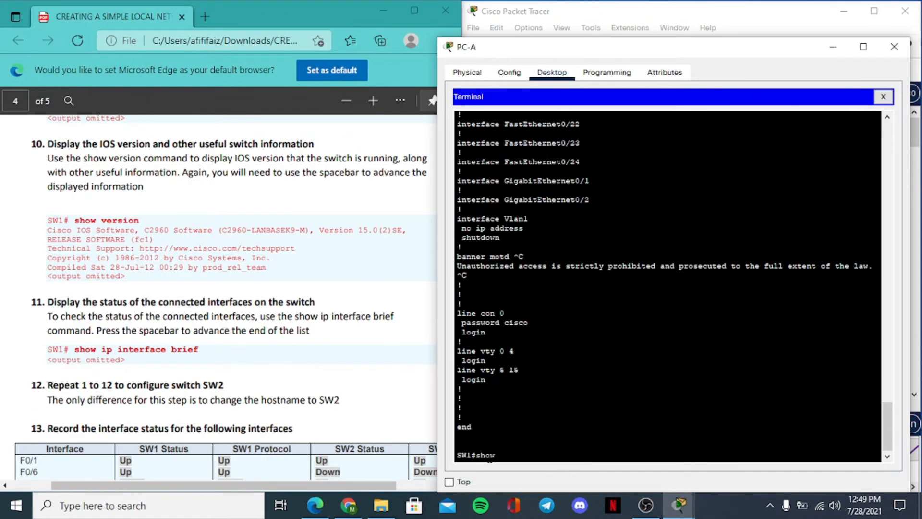
text( version)
key(Return)
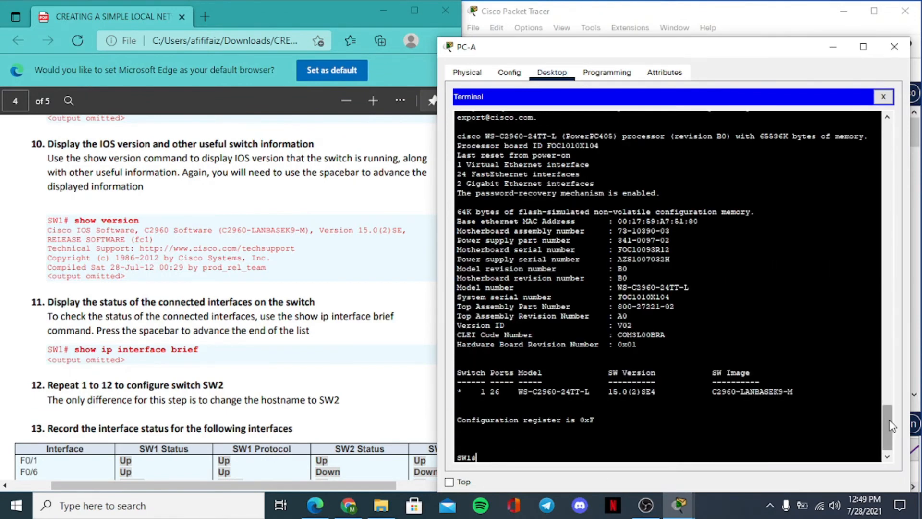
- Examine the show version output for the IOS software release, model revision, model number, version ID, SW Version and SW Image
scroll(889, 406, up, 5)
drag(889, 406, 889, 379)
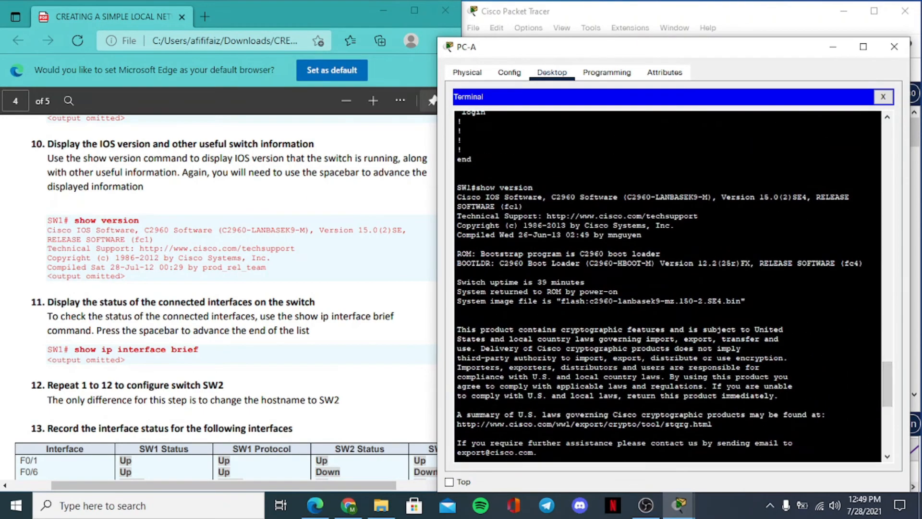
drag(457, 197, 524, 206)
click(568, 263)
drag(884, 384, 883, 432)
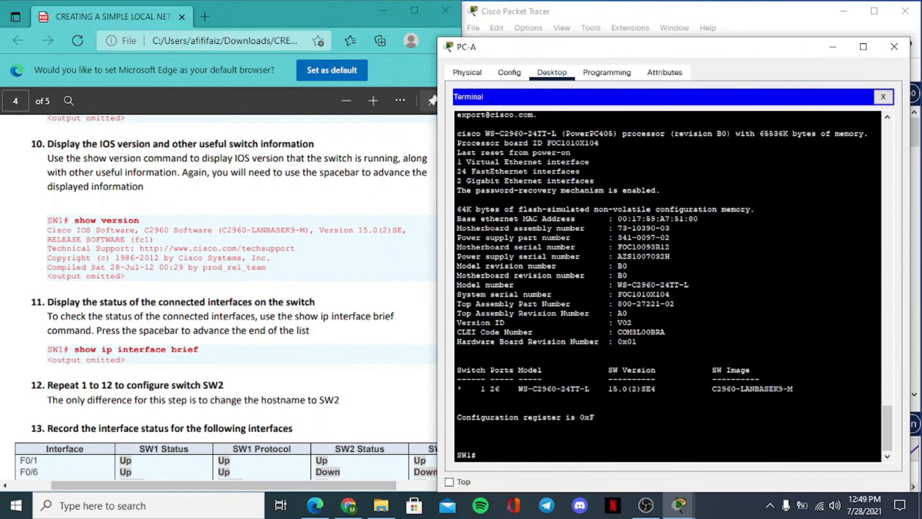
drag(567, 266, 452, 266)
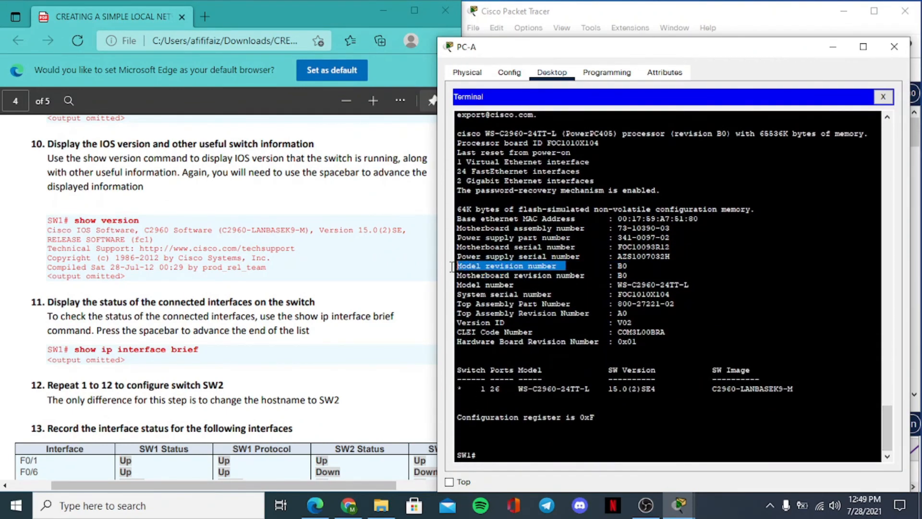
drag(524, 285, 462, 285)
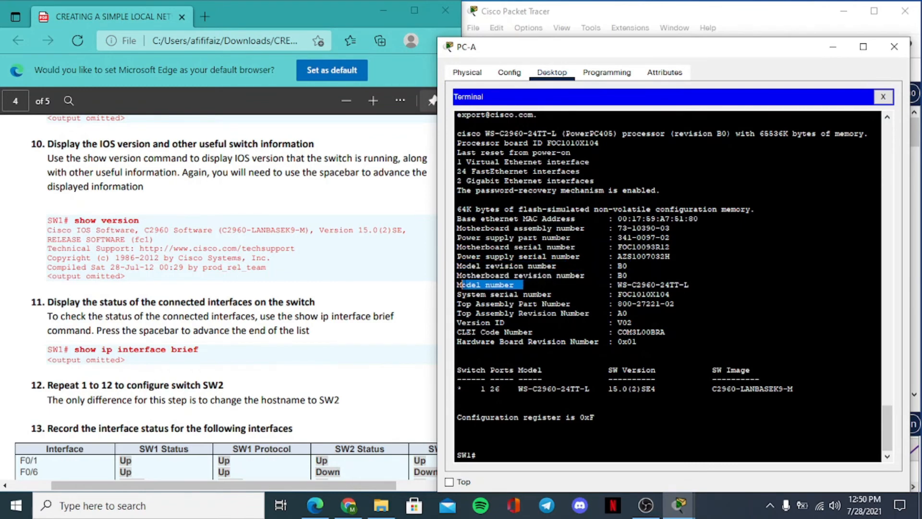
drag(508, 322, 450, 323)
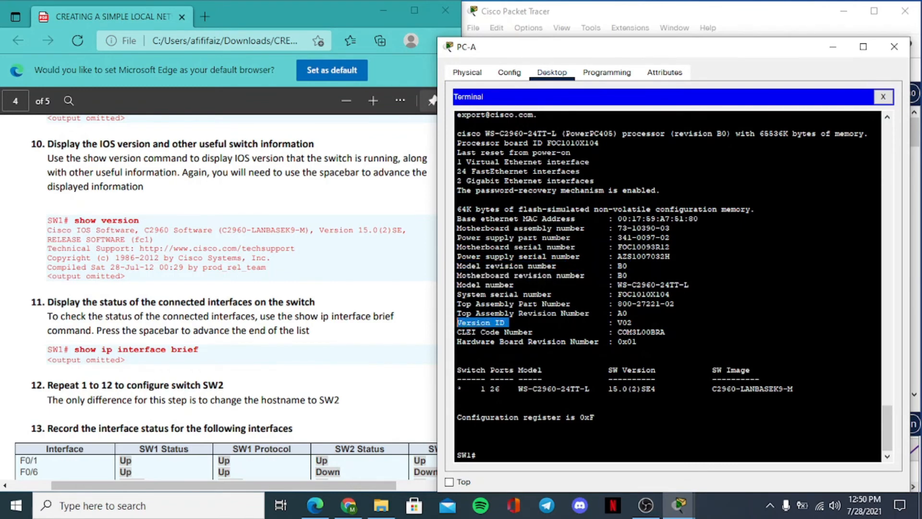
drag(599, 341, 533, 388)
double_click(482, 389)
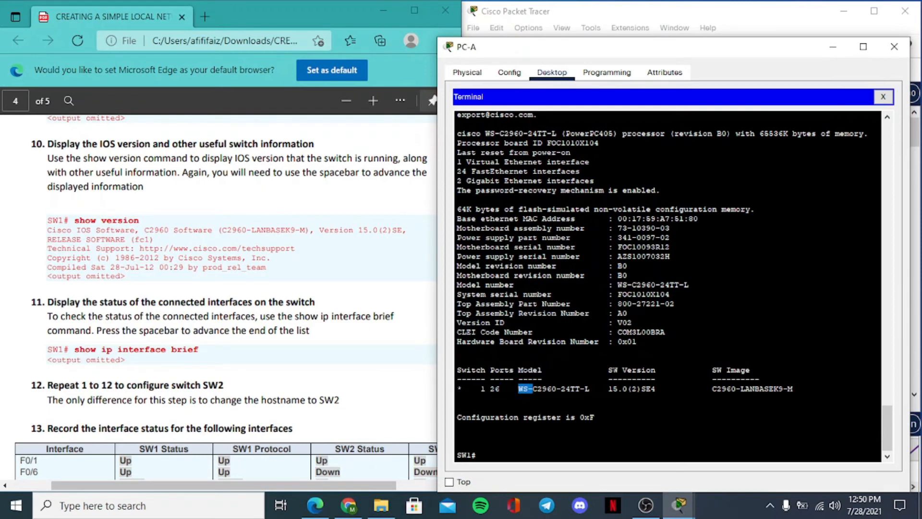
drag(613, 369, 660, 369)
drag(604, 388, 628, 389)
drag(713, 370, 750, 369)
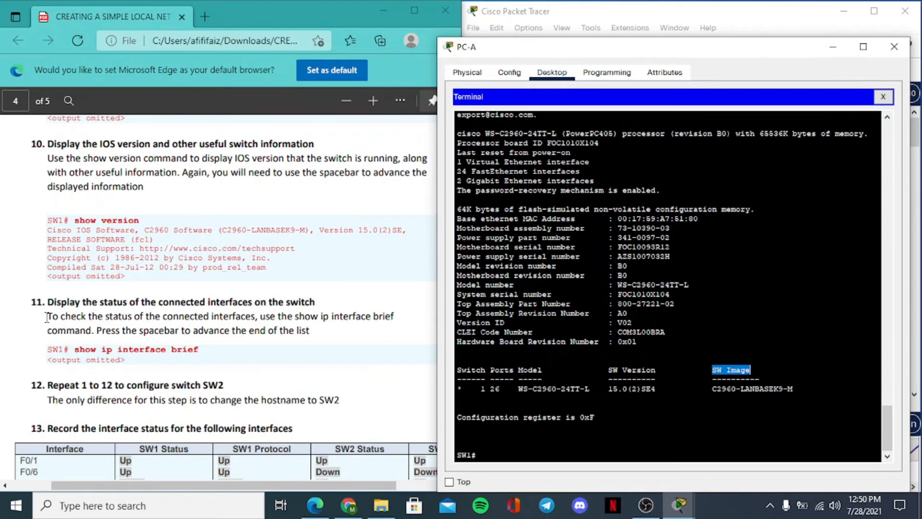
- Following item 11 of the guide, run show ip interface brief on SW1 and page to the end of the list
click(73, 303)
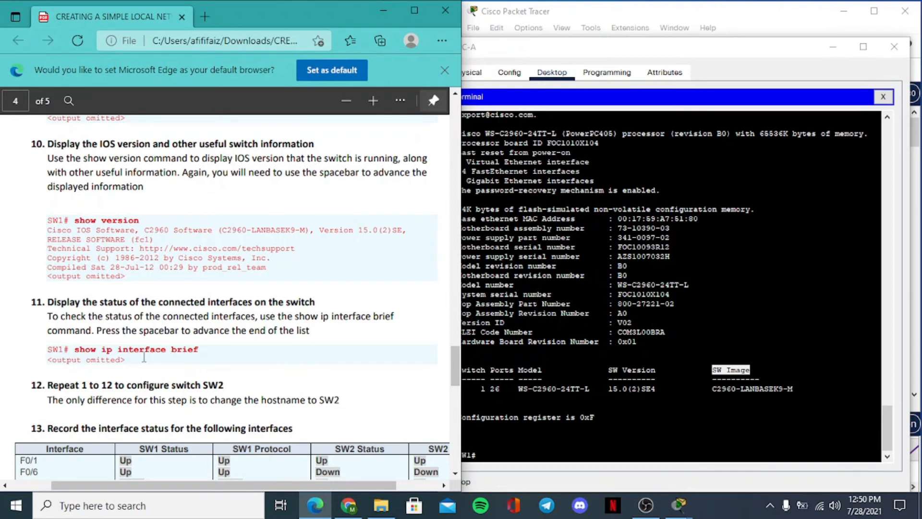
click(547, 445)
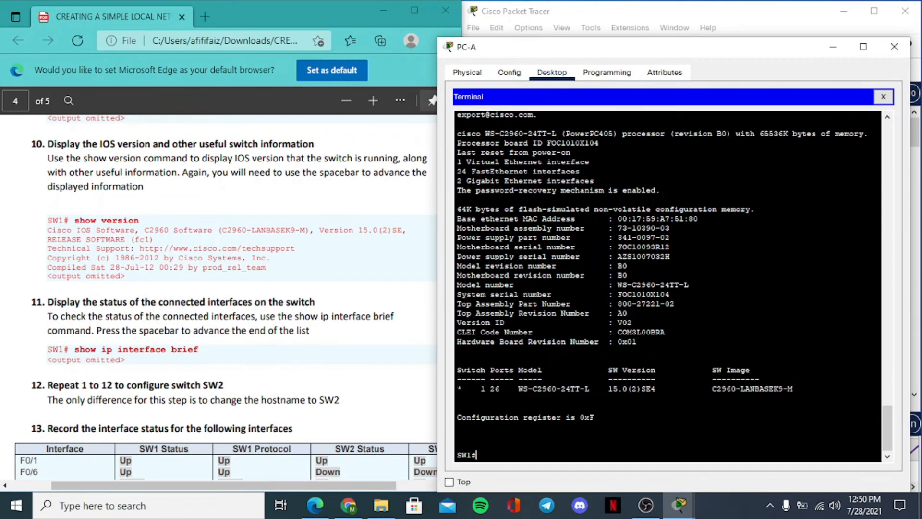
text(show ip interface br)
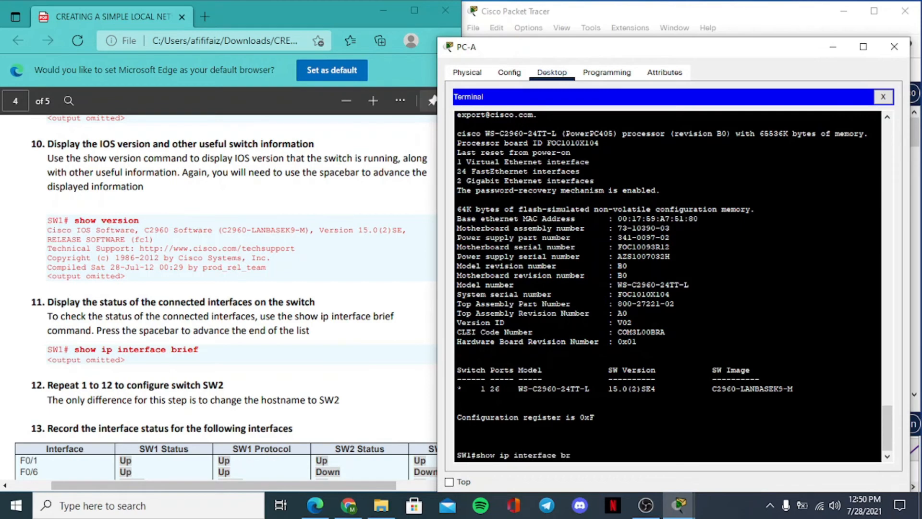
text(ief)
key(Return)
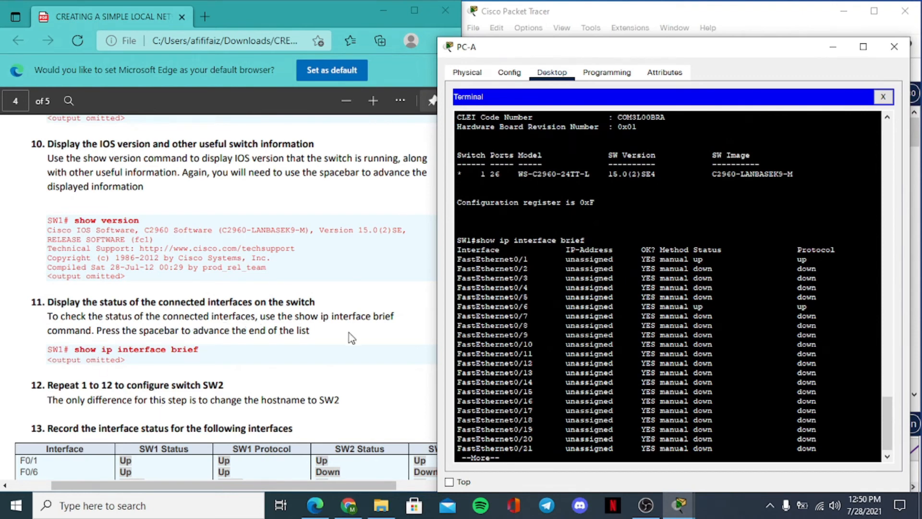
key(space)
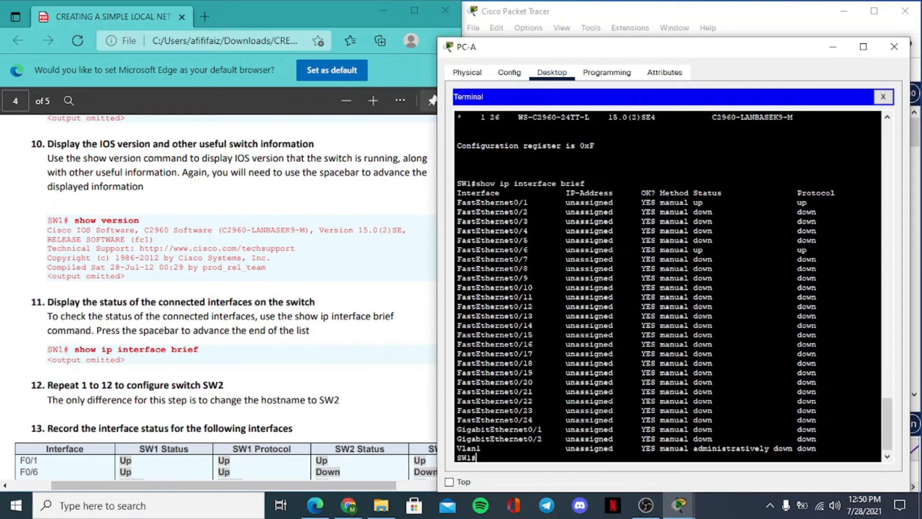
- Examine the status and protocol of the FastEthernet, GigabitEthernet and Vlan1 interfaces in the SW1 interface list
scroll(885, 423, up, 6)
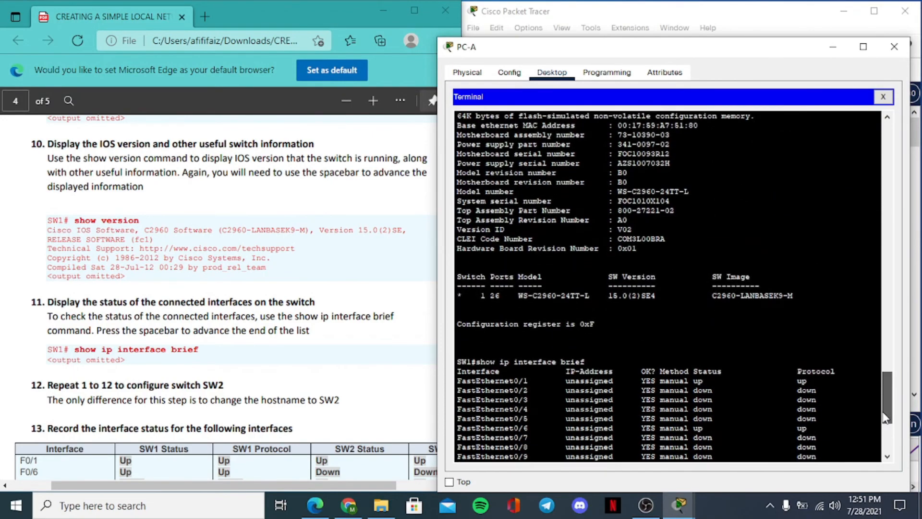
scroll(885, 417, down, 5)
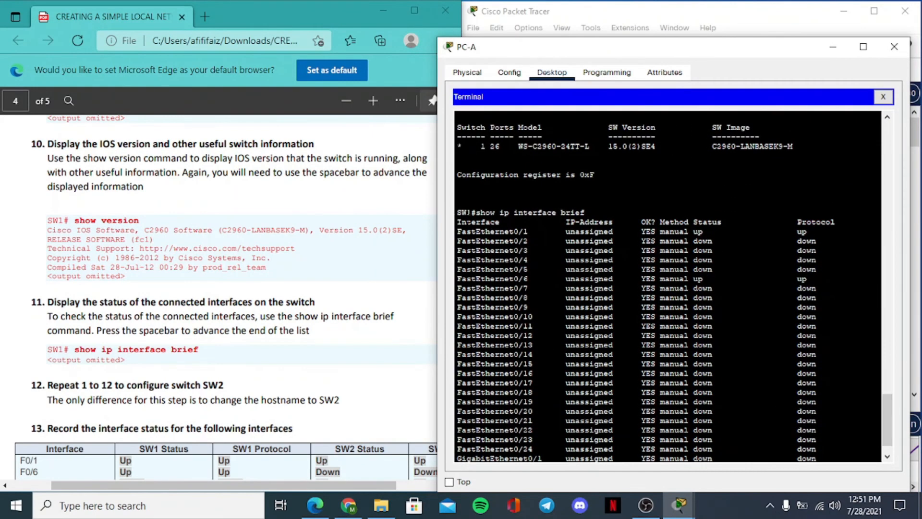
drag(457, 222, 541, 411)
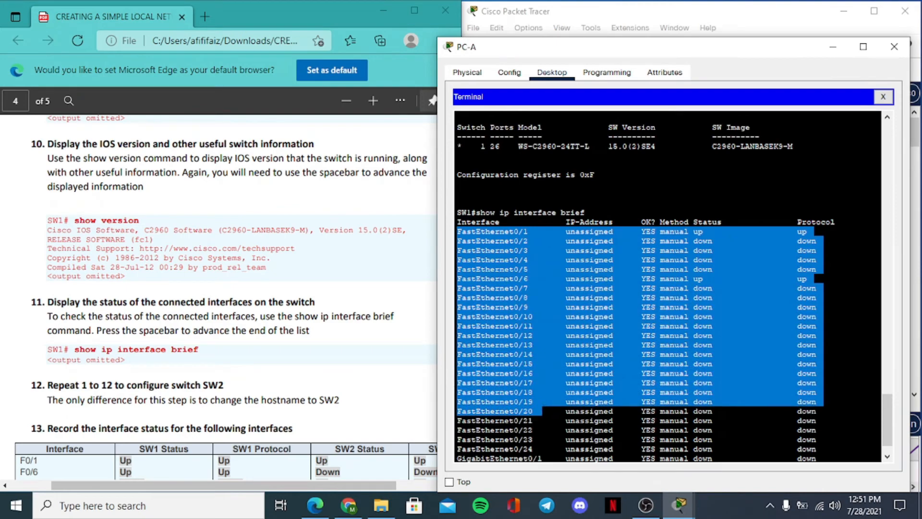
click(714, 230)
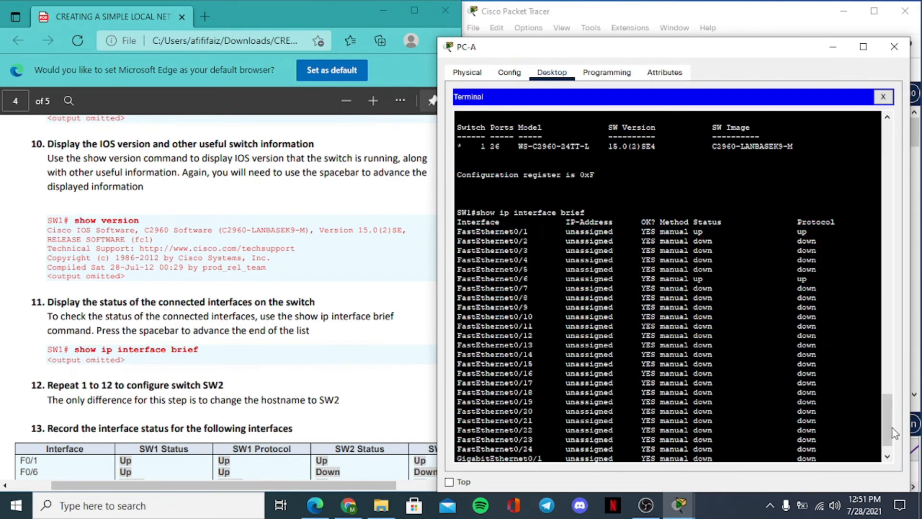
scroll(887, 423, down, 3)
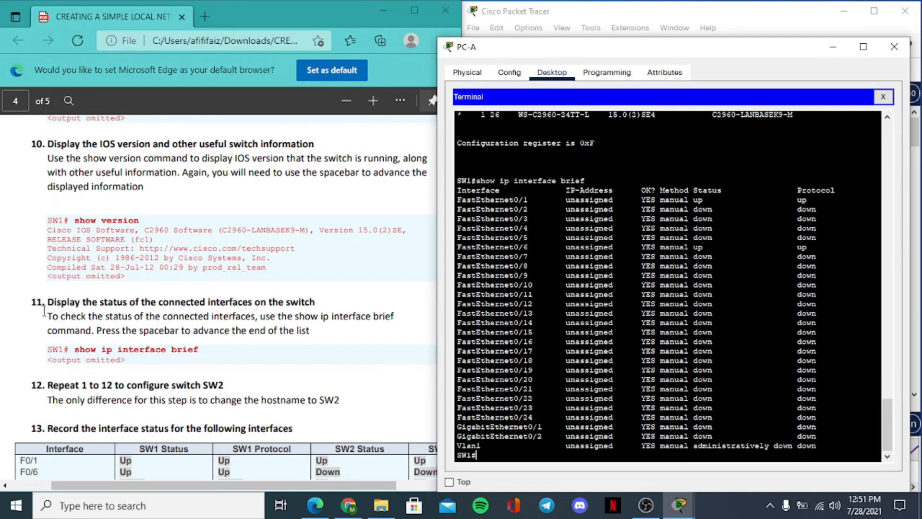
- Check items 11 and 12 of the guide and minimize the PC-A window to get back to the network topology
double_click(34, 303)
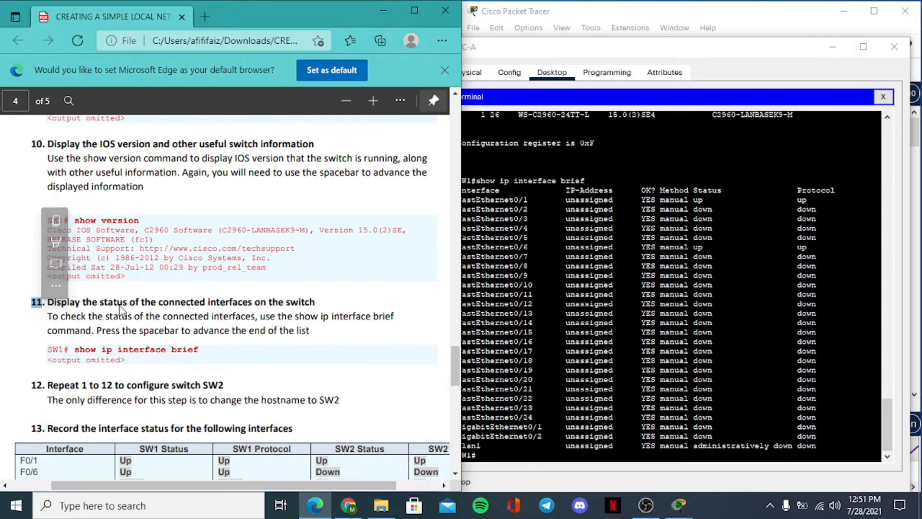
click(54, 384)
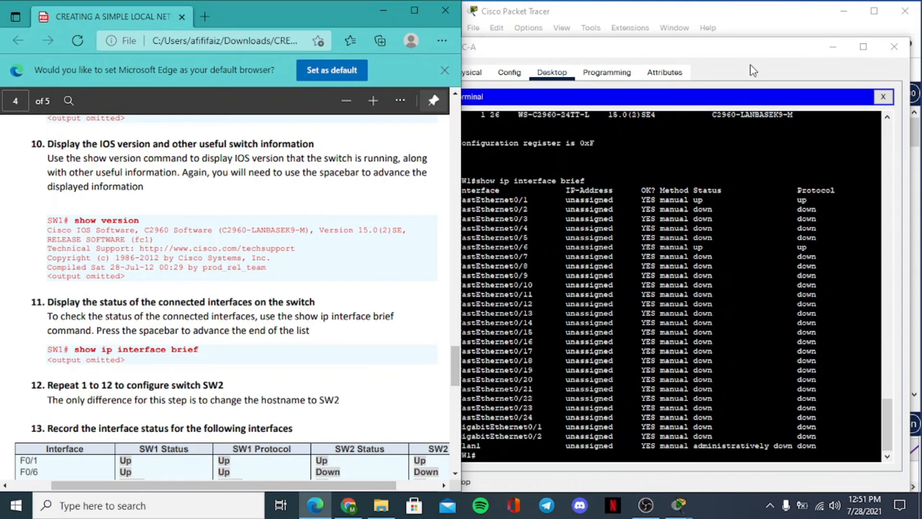
click(747, 50)
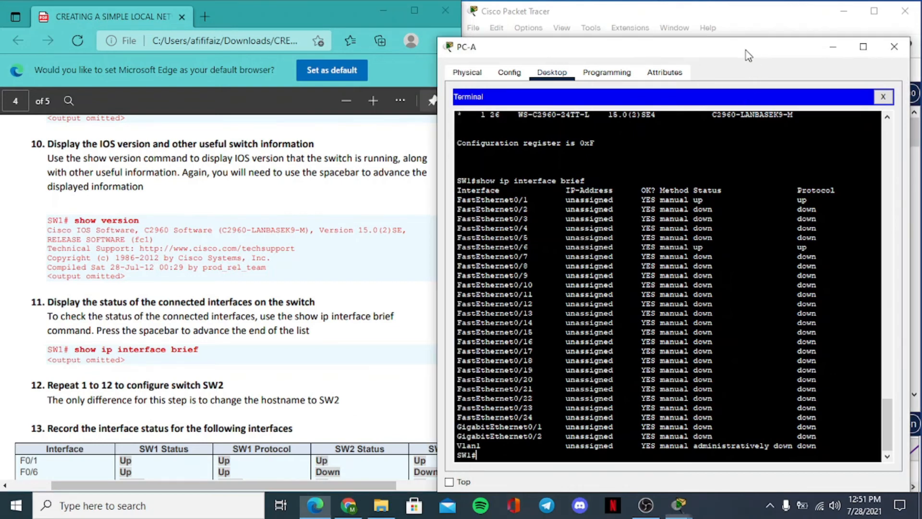
click(833, 46)
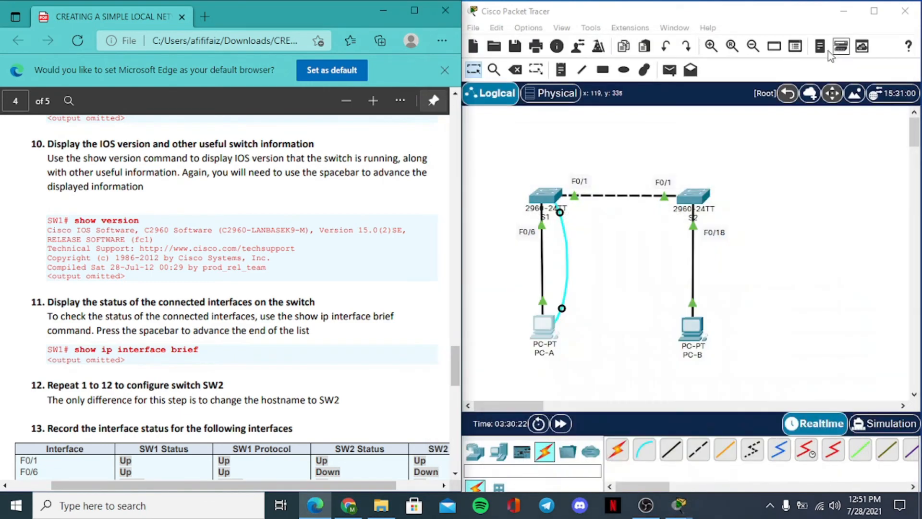
- Review the SW2 command history in switch S2's CLI, checking the hostname in its running configuration, and minimize the S2 window
click(694, 198)
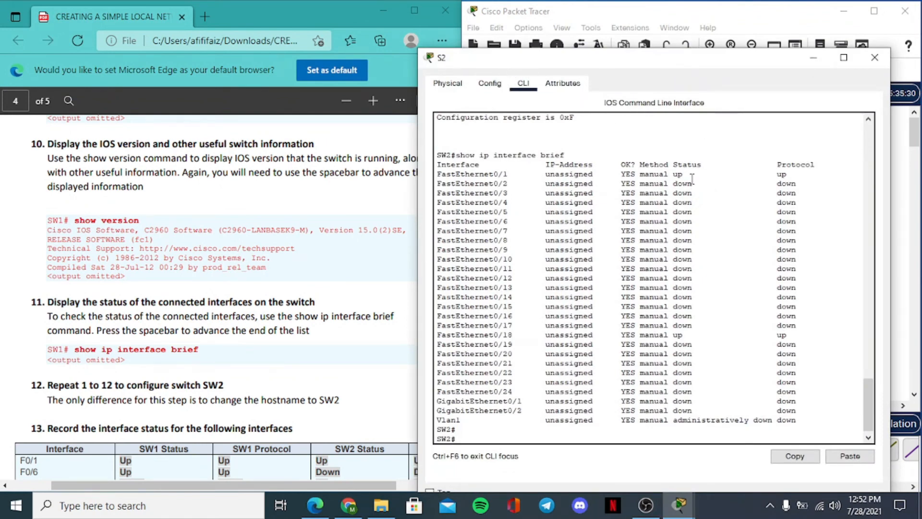
drag(867, 413, 866, 177)
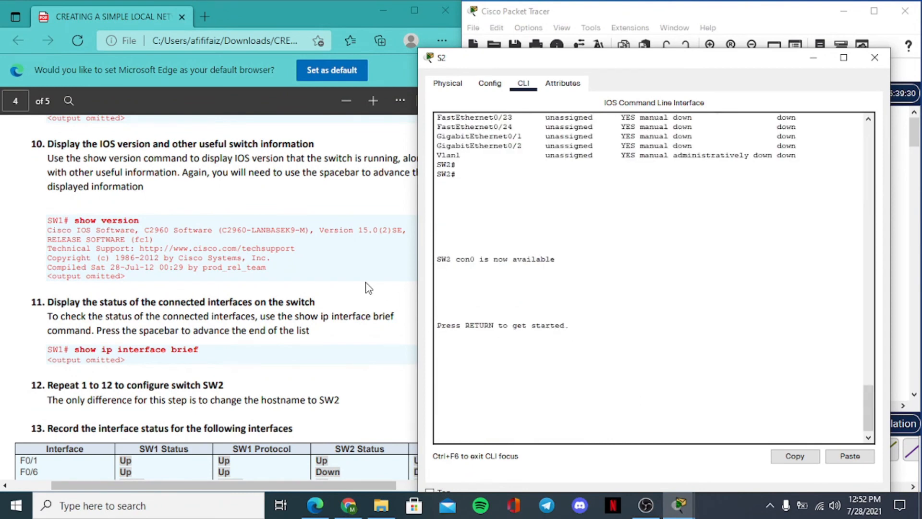
click(302, 273)
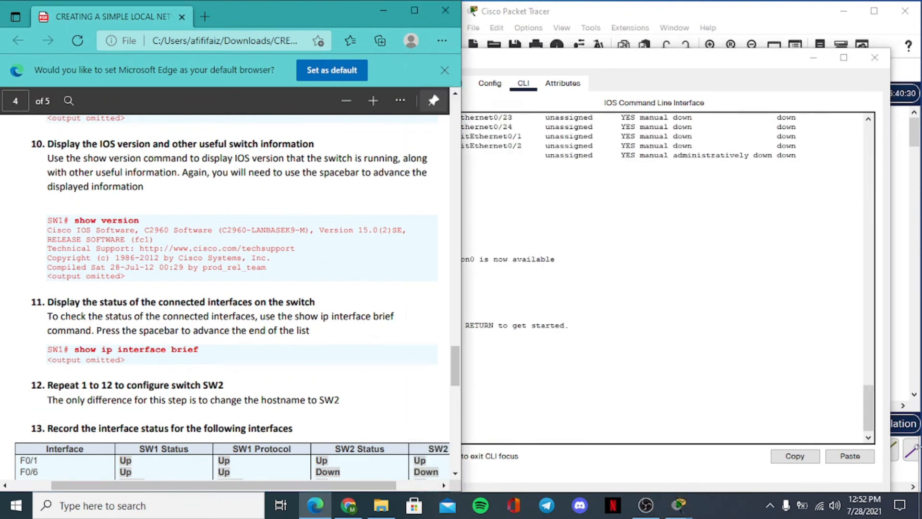
drag(870, 417, 855, 152)
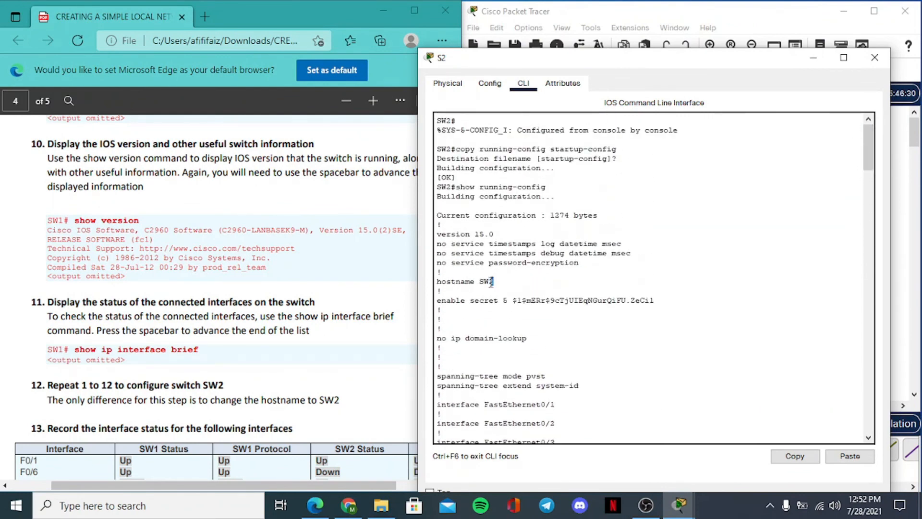
drag(491, 281, 482, 283)
click(501, 282)
drag(494, 281, 481, 283)
drag(869, 146, 870, 193)
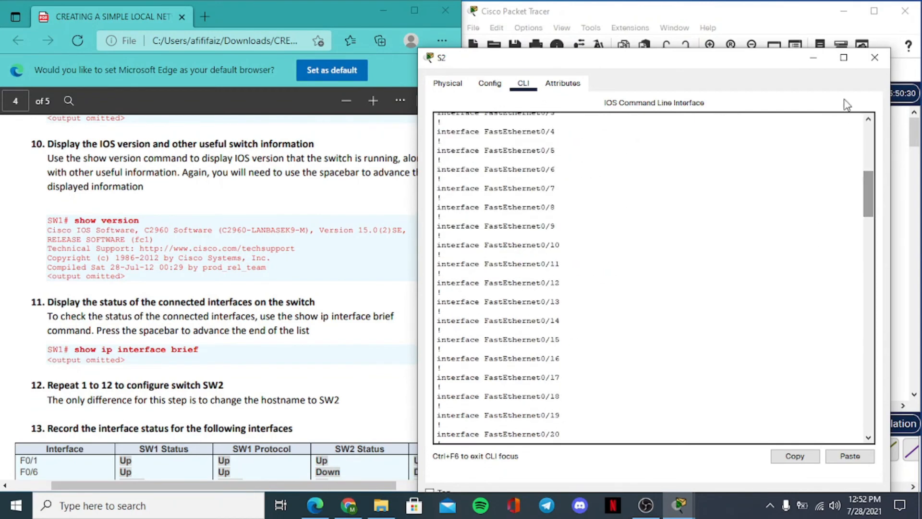
click(817, 60)
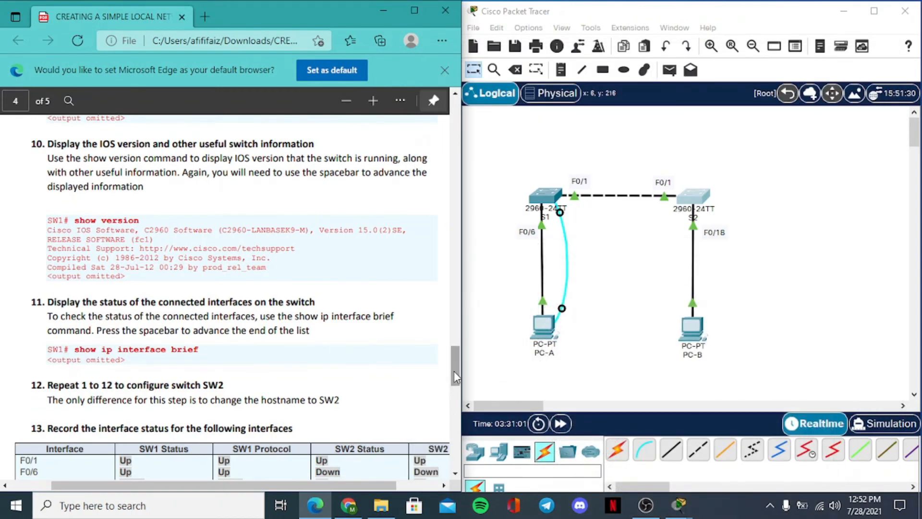
- Go to item 13 of the guide and bring up SW1's show ip interface brief list in the PC-A terminal
drag(454, 371, 446, 406)
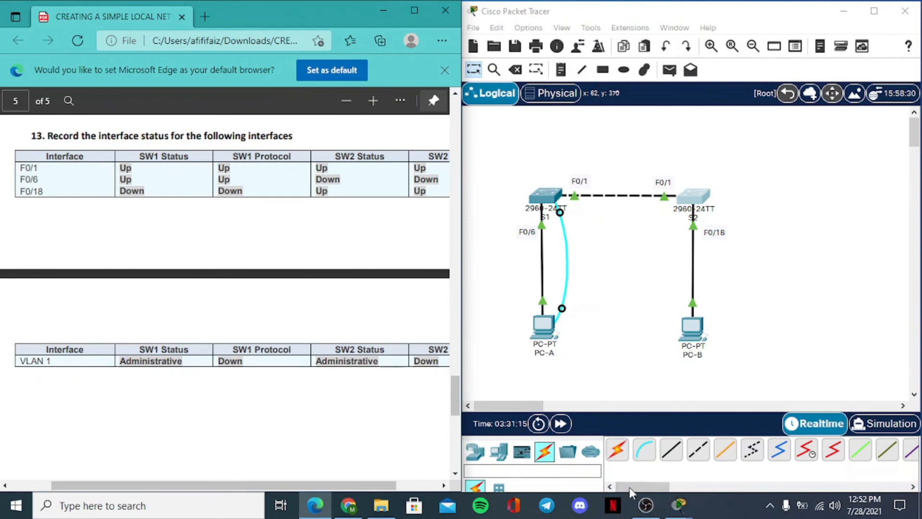
mouse_move(676, 507)
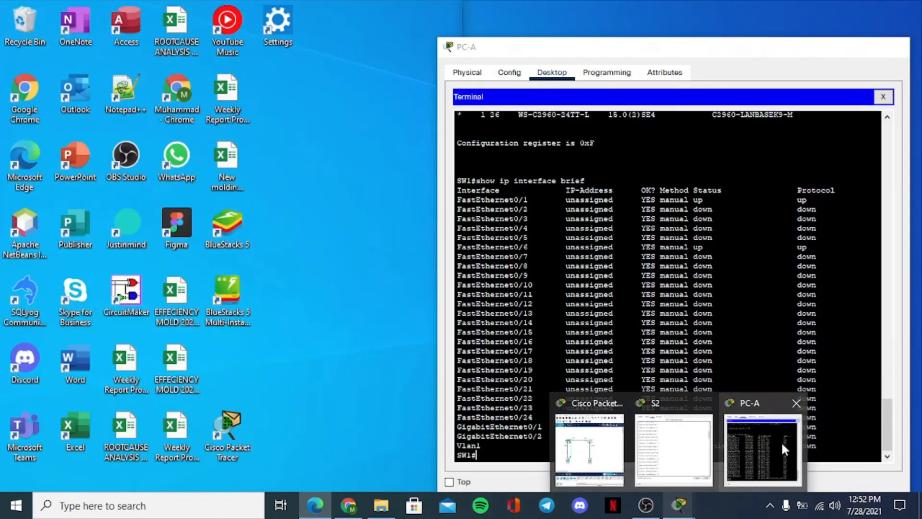
click(781, 441)
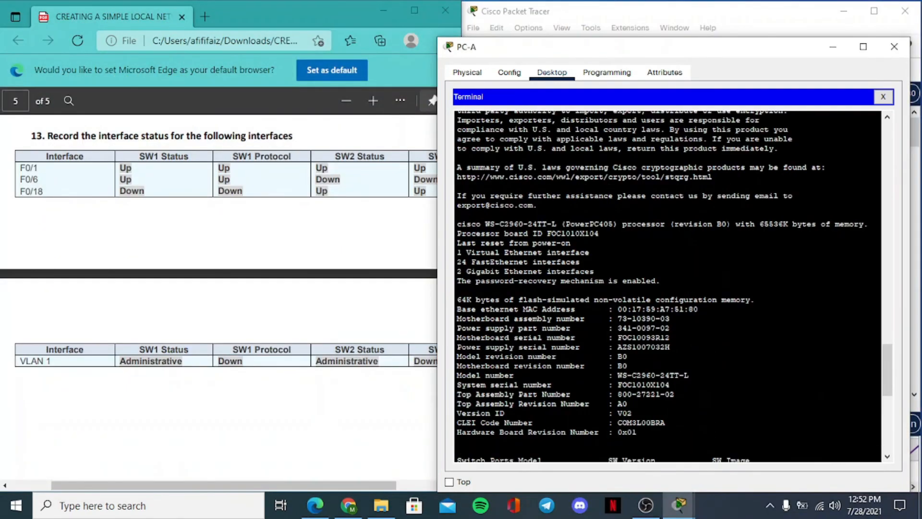
drag(887, 375, 884, 437)
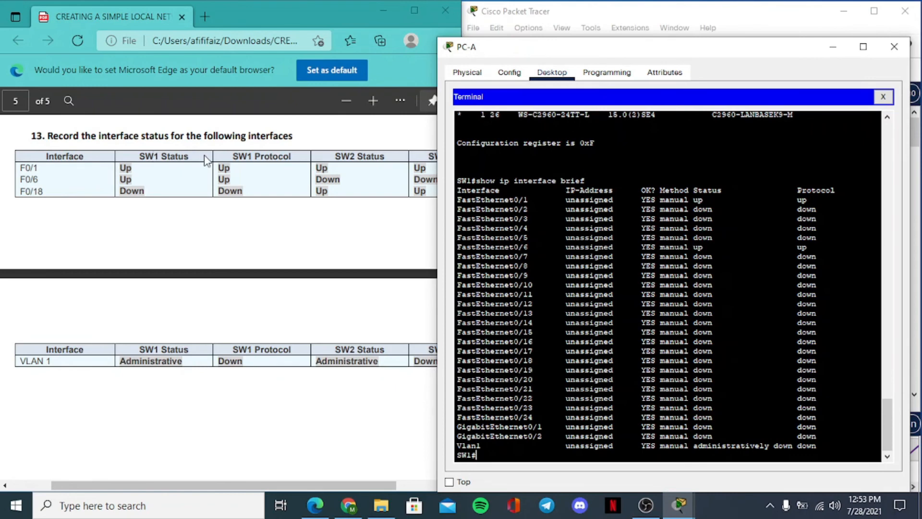
- Compare the status and protocol of FastEthernet0/1 on SW1 with the F0/1 row of the guide's table
drag(528, 199, 457, 200)
drag(708, 199, 689, 199)
drag(135, 170, 117, 168)
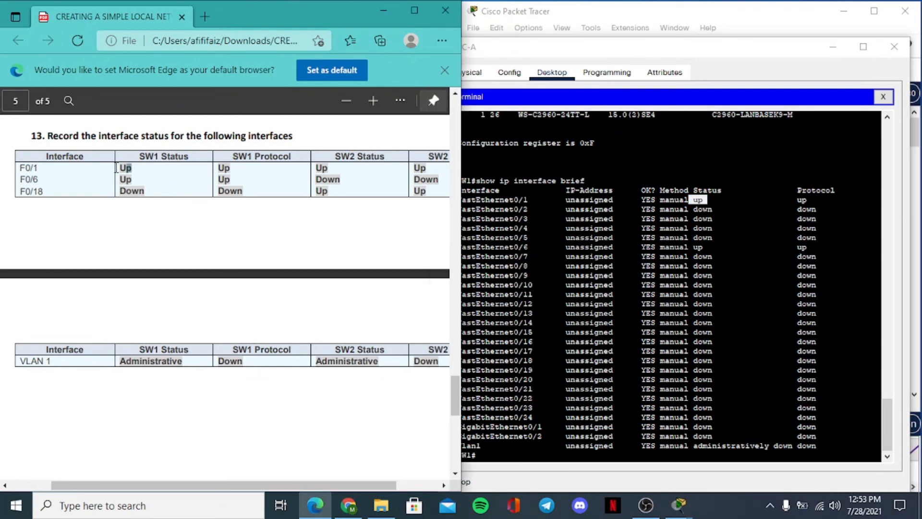
drag(807, 200, 793, 199)
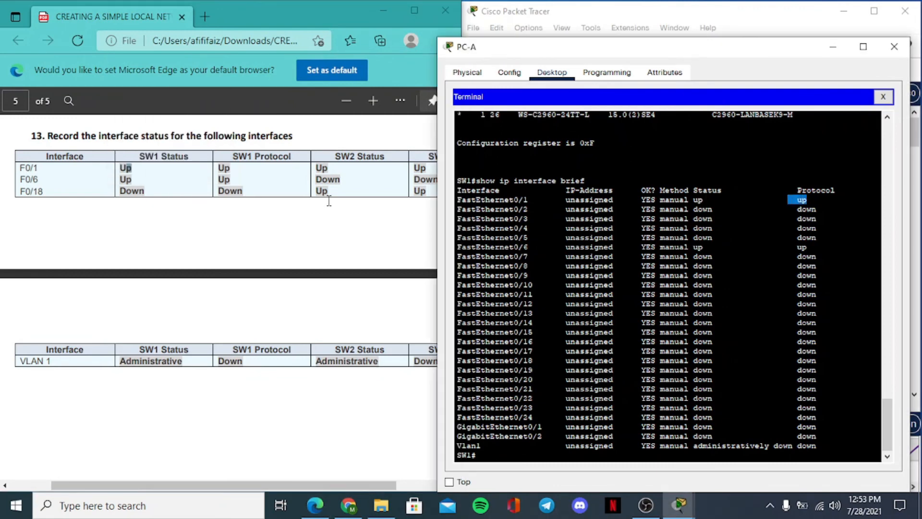
click(217, 169)
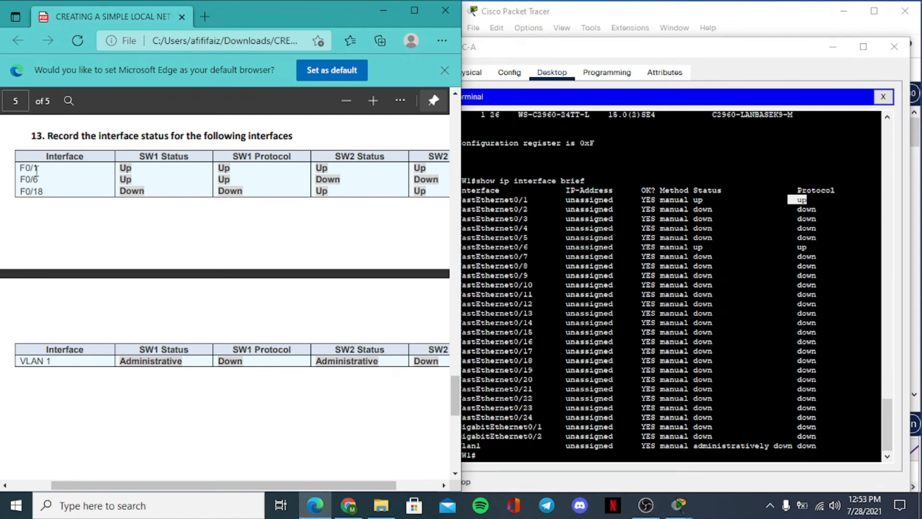
- Check FastEthernet0/6 in the SW1 interface list against the F0/6 status and protocol entries in the guide
drag(36, 182, 19, 179)
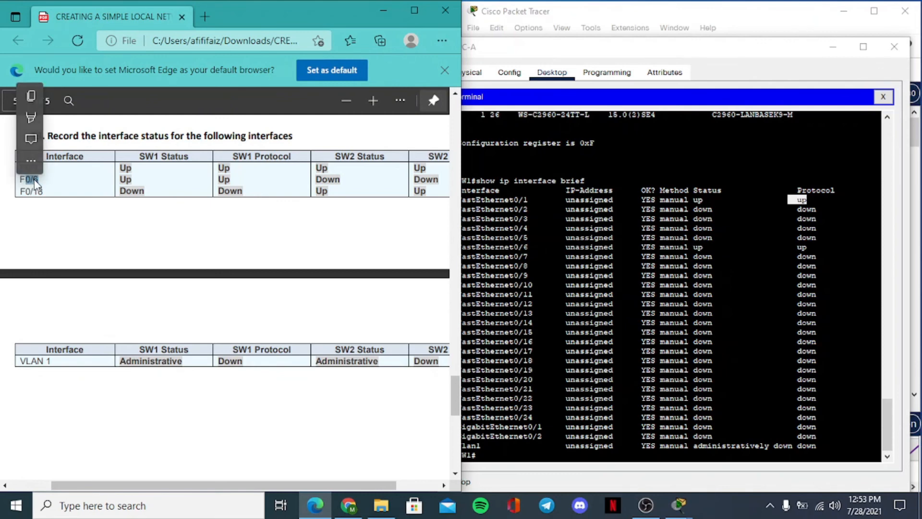
click(409, 240)
drag(824, 238, 528, 247)
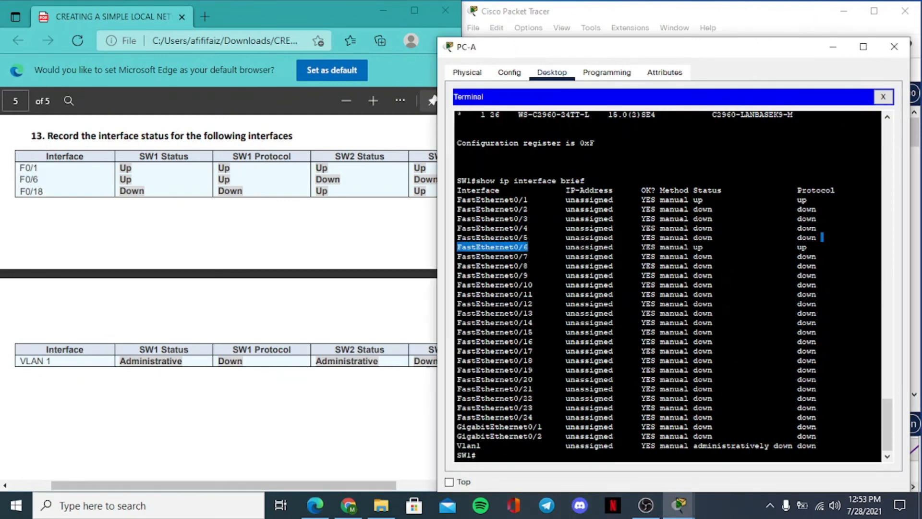
drag(708, 247, 693, 247)
click(132, 178)
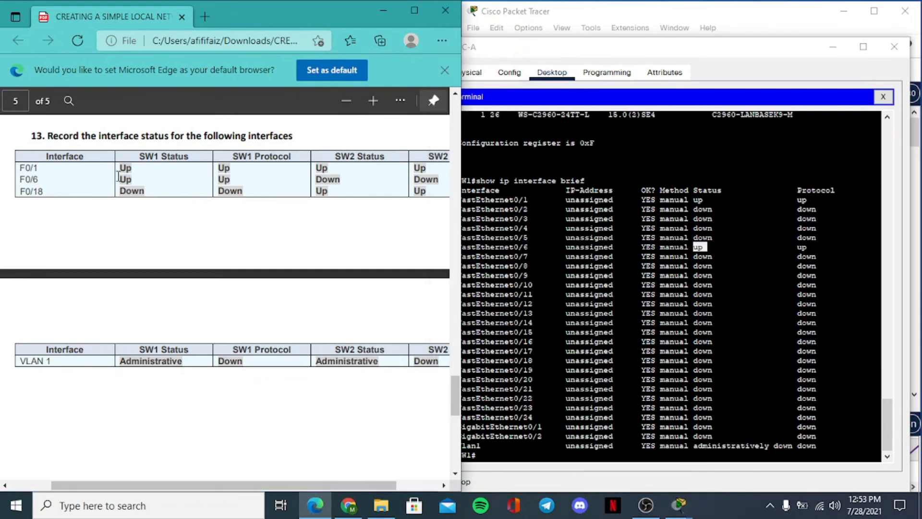
drag(808, 247, 797, 247)
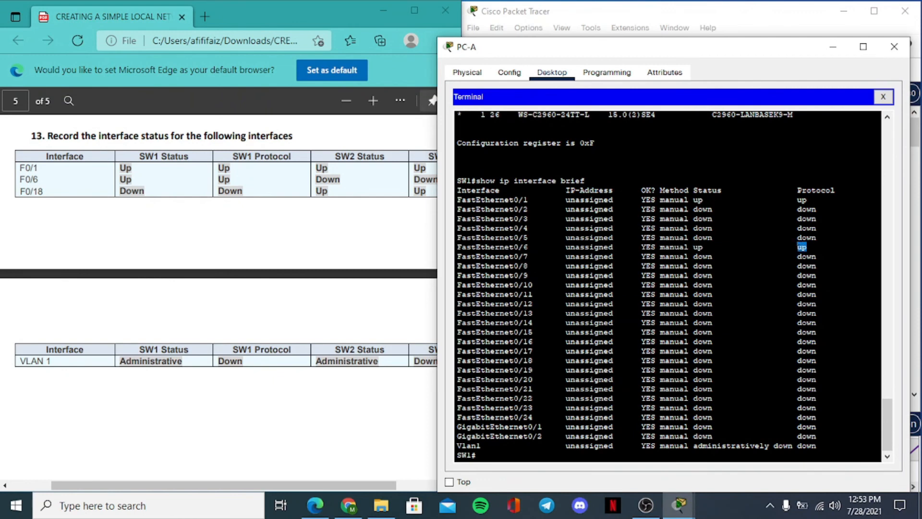
click(224, 181)
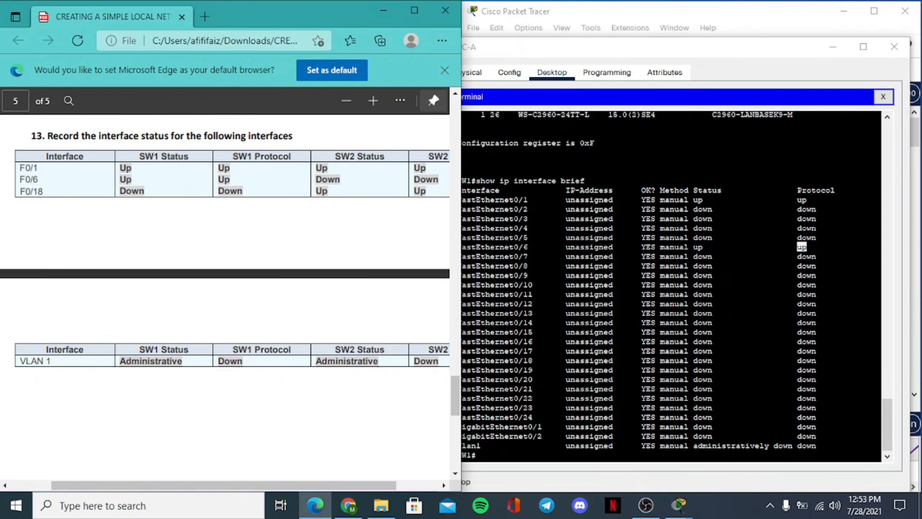
click(802, 247)
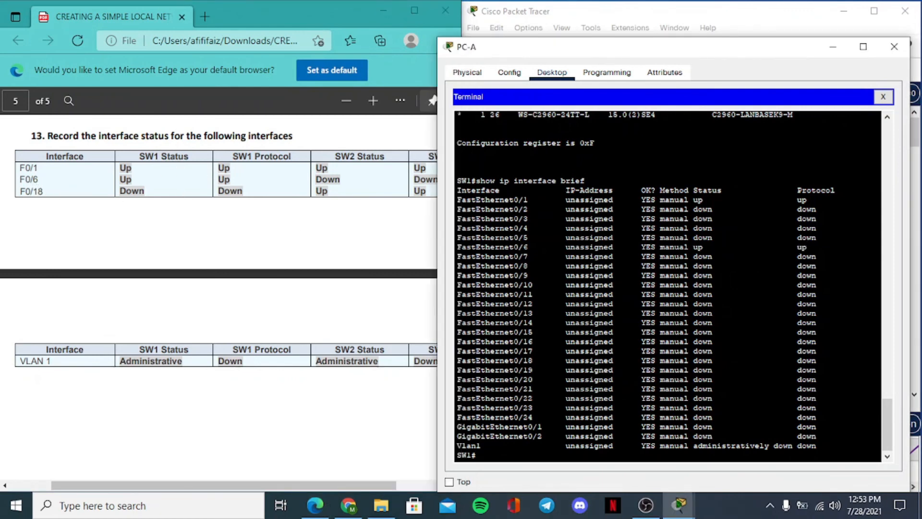
- Check FastEthernet0/18 in the SW1 interface list against the F0/18 status and protocol entries in the guide
drag(538, 360, 459, 360)
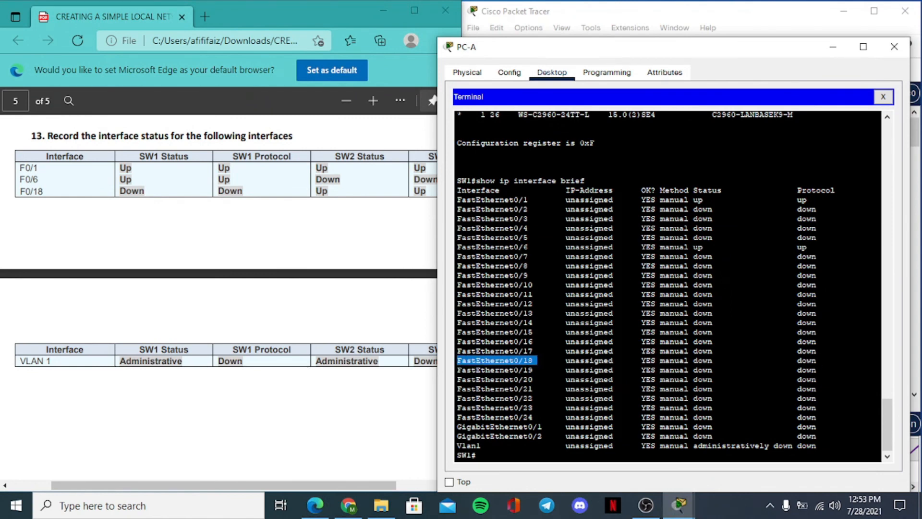
drag(713, 360, 694, 360)
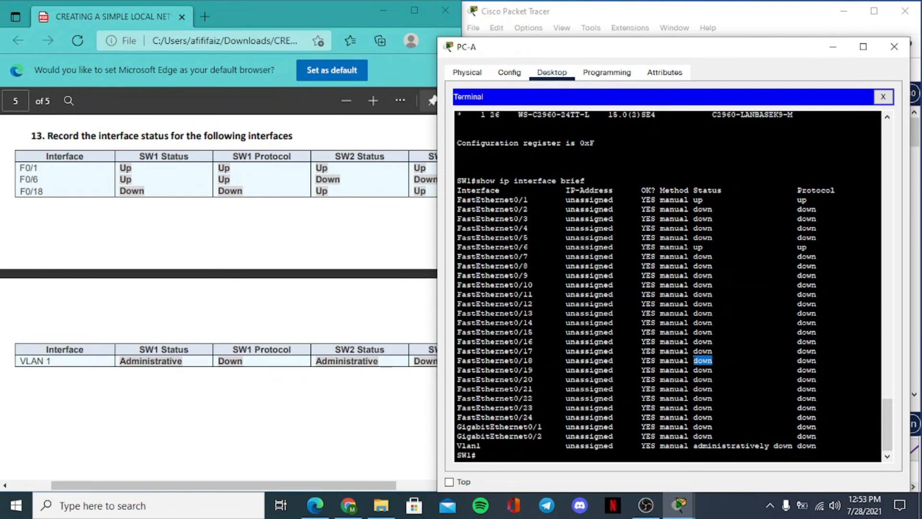
drag(821, 360, 803, 361)
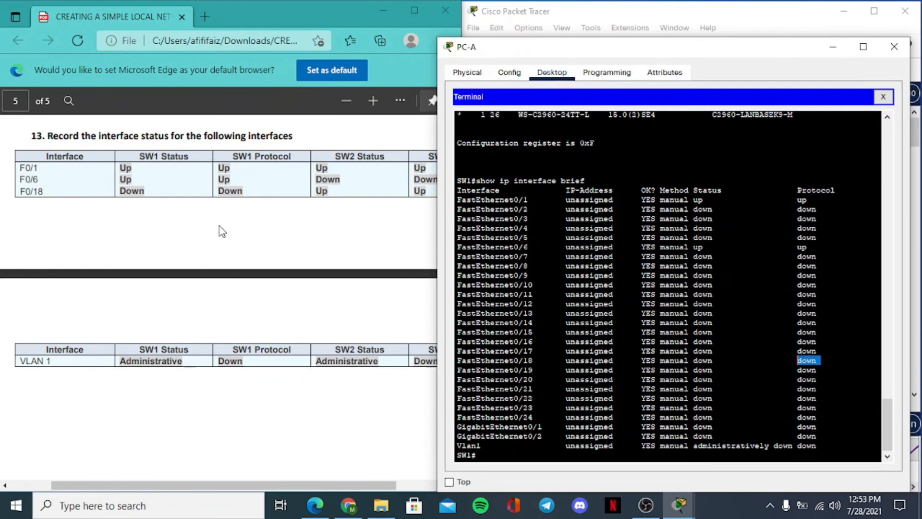
drag(149, 190, 113, 191)
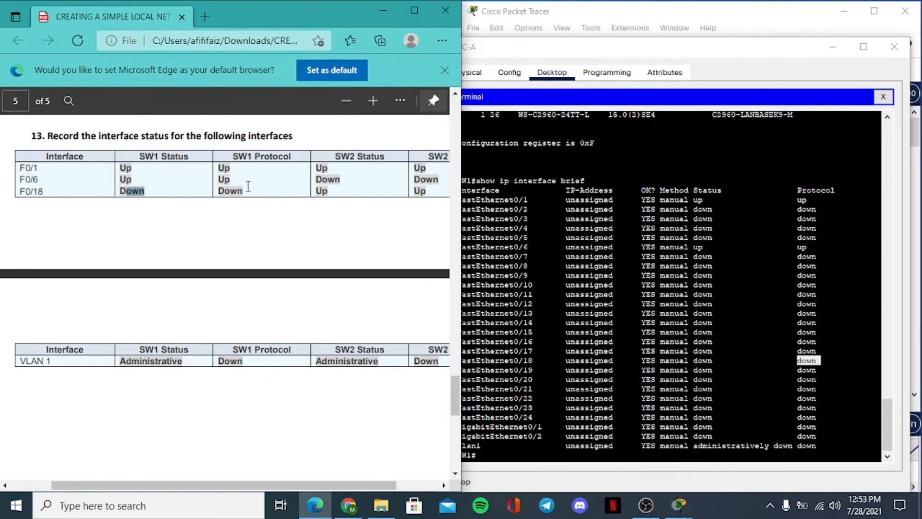
drag(248, 187, 220, 190)
- Compare the status and protocol of Vlan1 on SW1 with the VLAN 1 row of the guide's table
drag(61, 364, 14, 359)
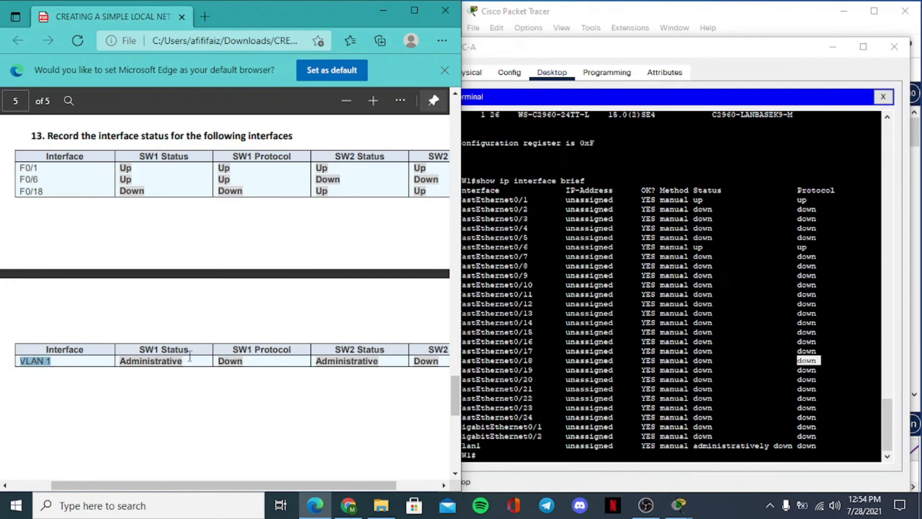
drag(727, 445, 727, 437)
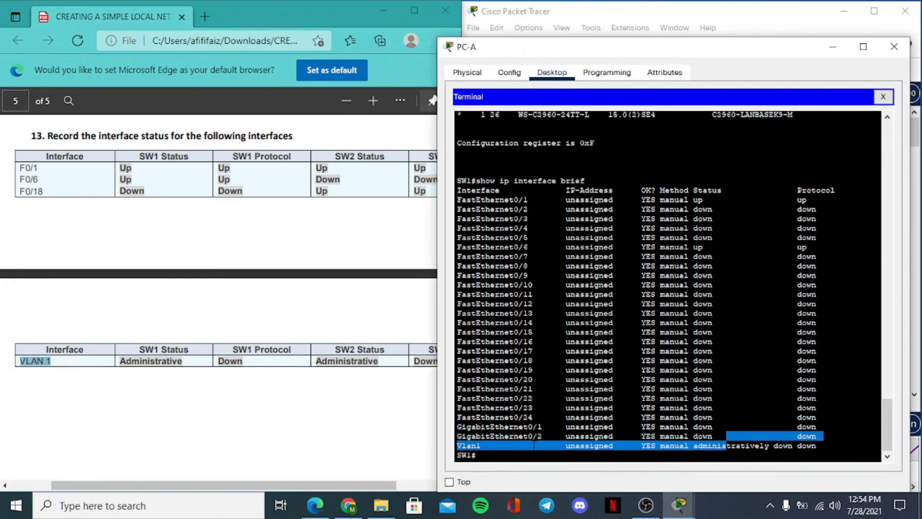
drag(486, 445, 453, 445)
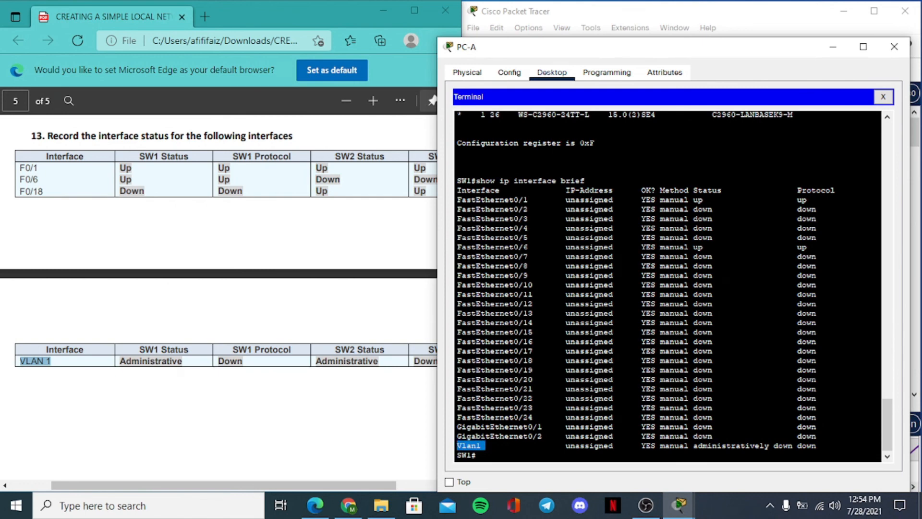
drag(793, 446, 704, 446)
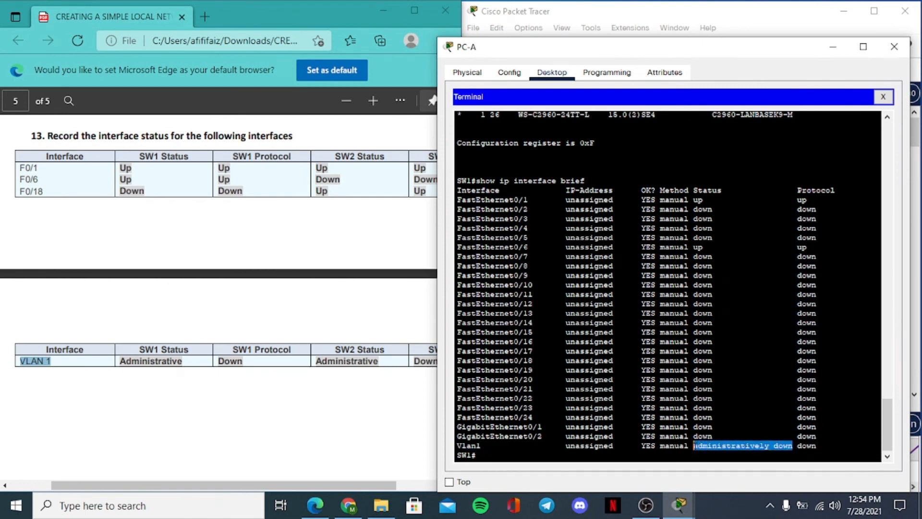
drag(183, 361, 120, 361)
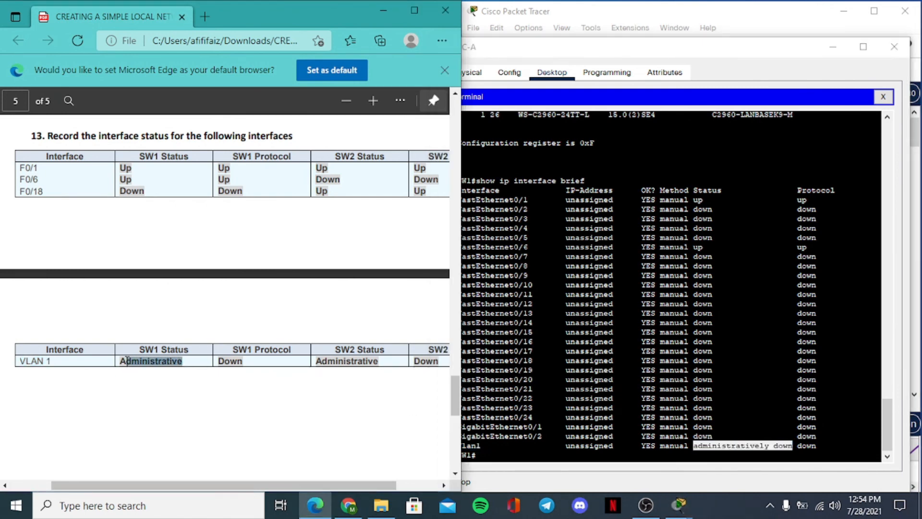
drag(816, 446, 798, 446)
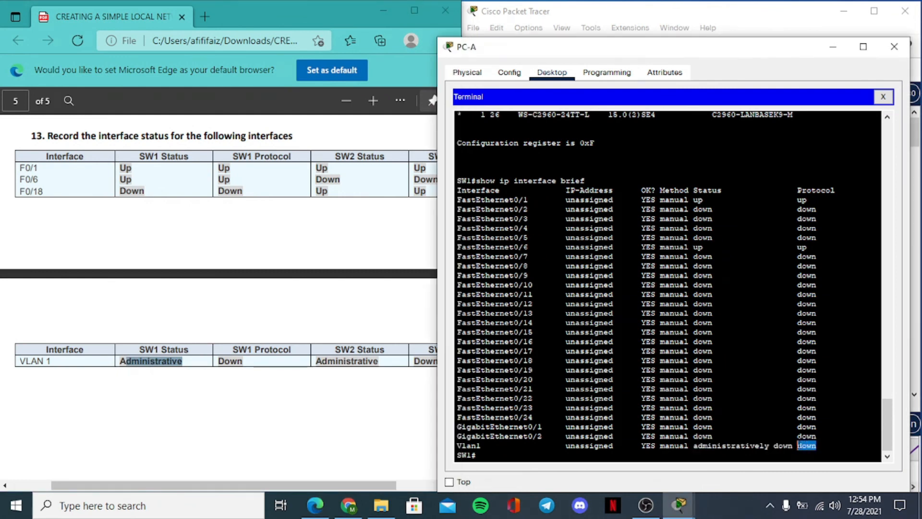
mouse_move(238, 363)
mouse_down()
mouse_move(221, 363)
mouse_move(249, 363)
mouse_move(225, 361)
mouse_up()
click(269, 405)
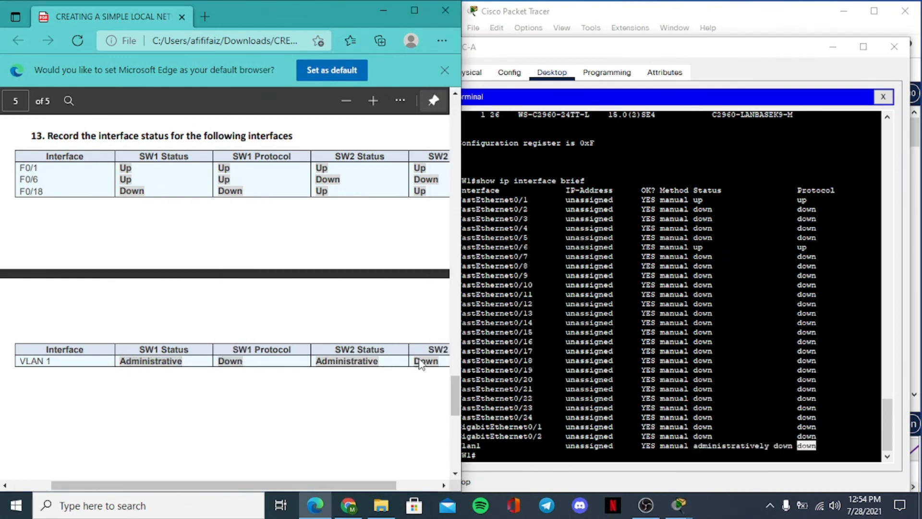
- Minimize the PC-A window and bring up SW2's show ip interface brief list in switch S2's CLI beside the guide's table
drag(696, 53, 703, 47)
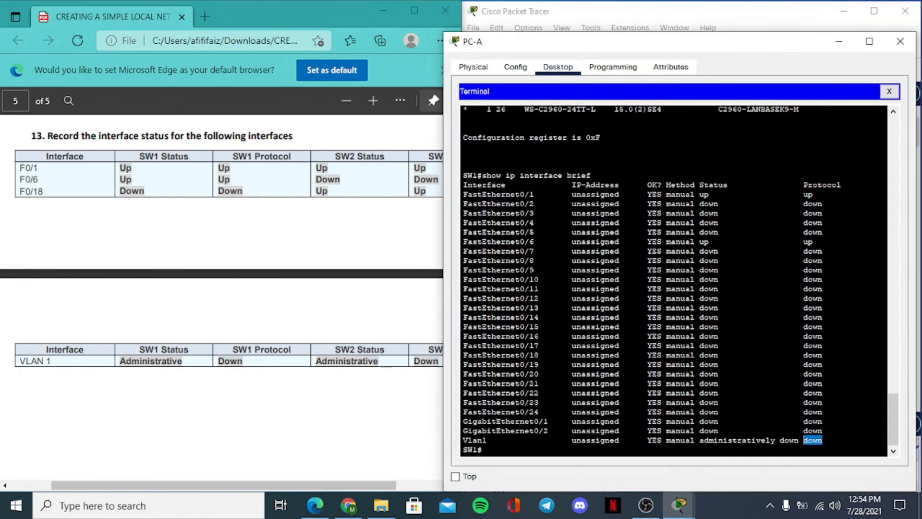
click(839, 41)
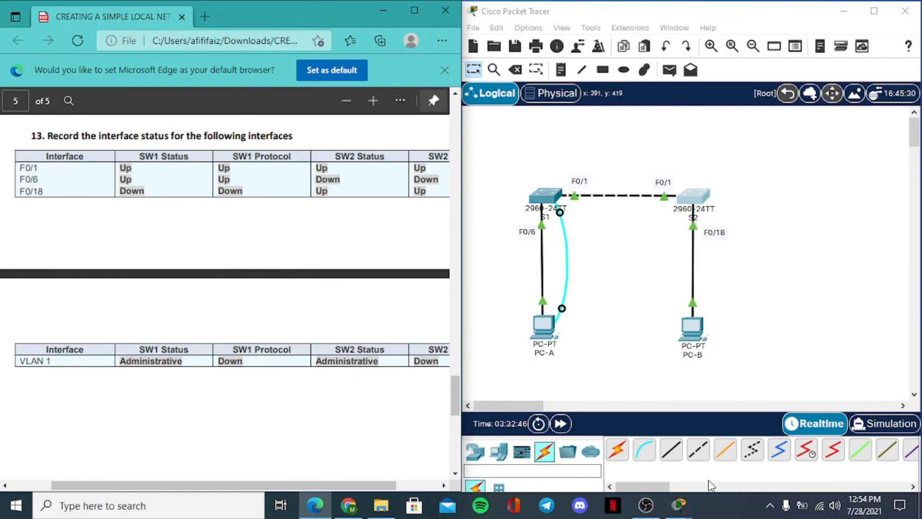
click(692, 201)
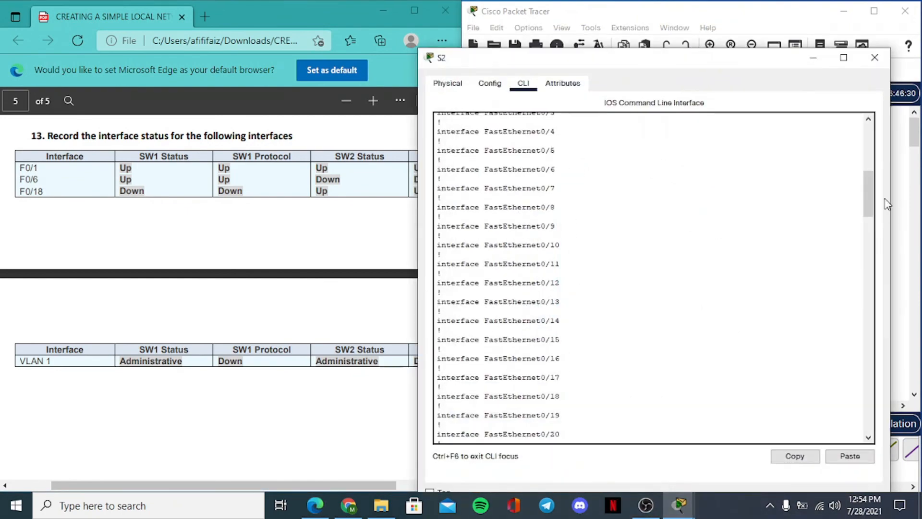
drag(869, 197, 868, 367)
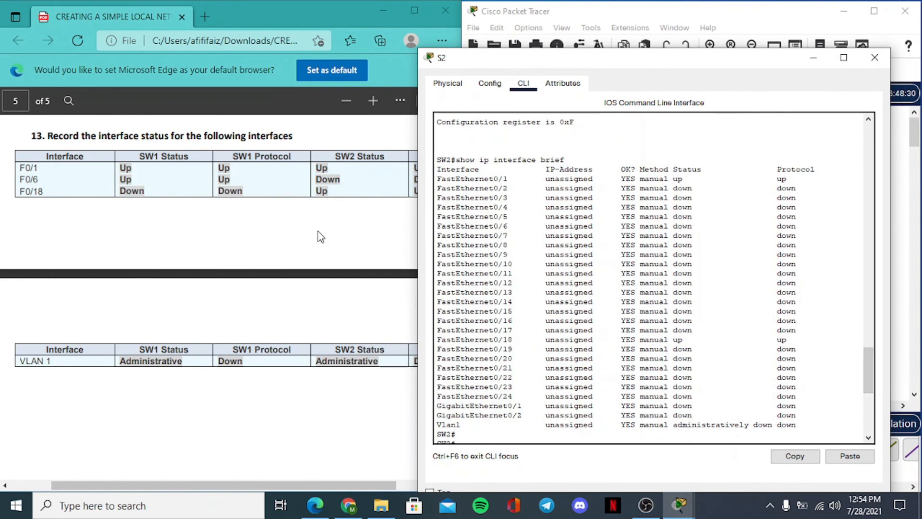
drag(582, 65, 636, 52)
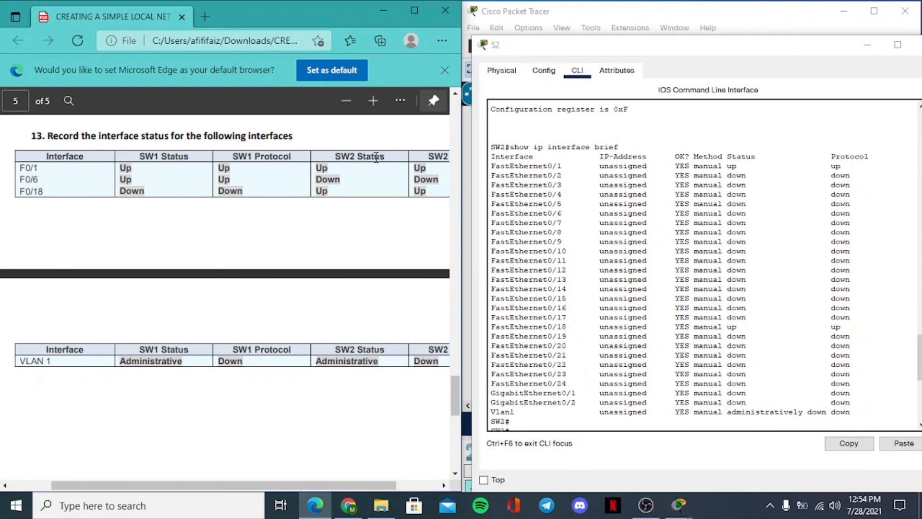
- Check FastEthernet0/1 in the SW2 interface list against the F0/1 status and protocol entries in the guide
drag(385, 157, 341, 160)
drag(39, 167, 22, 168)
drag(564, 166, 490, 166)
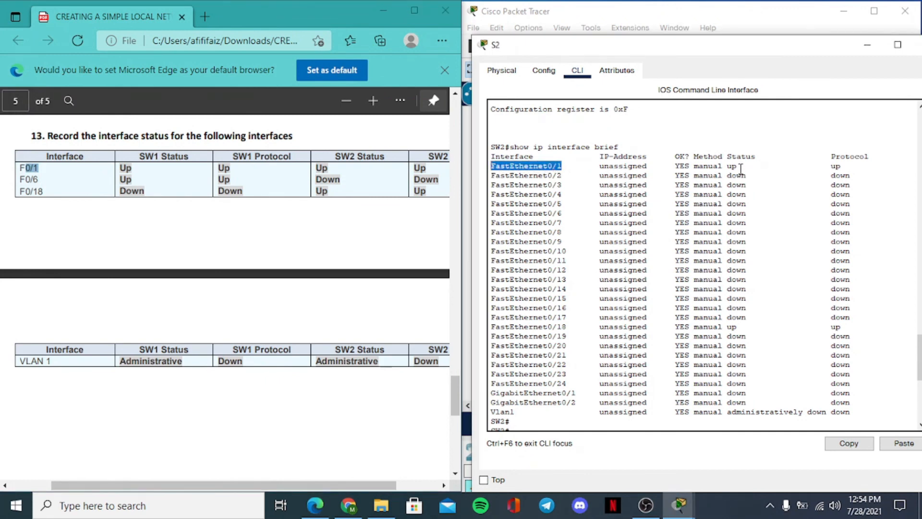
drag(740, 167, 728, 167)
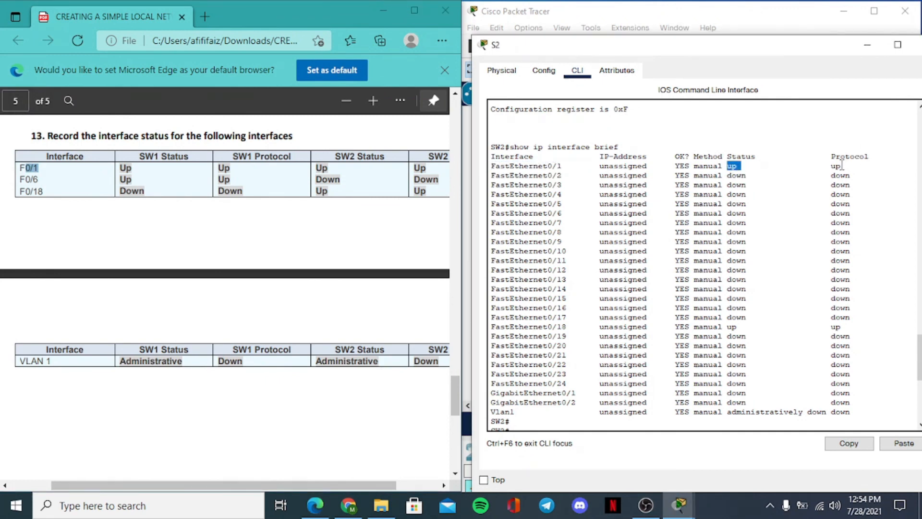
drag(842, 166, 823, 166)
click(375, 200)
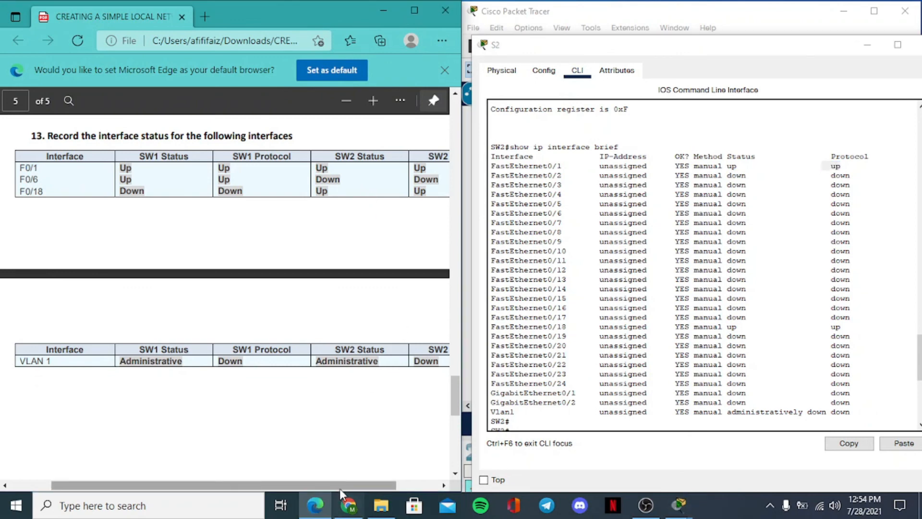
drag(340, 486, 382, 486)
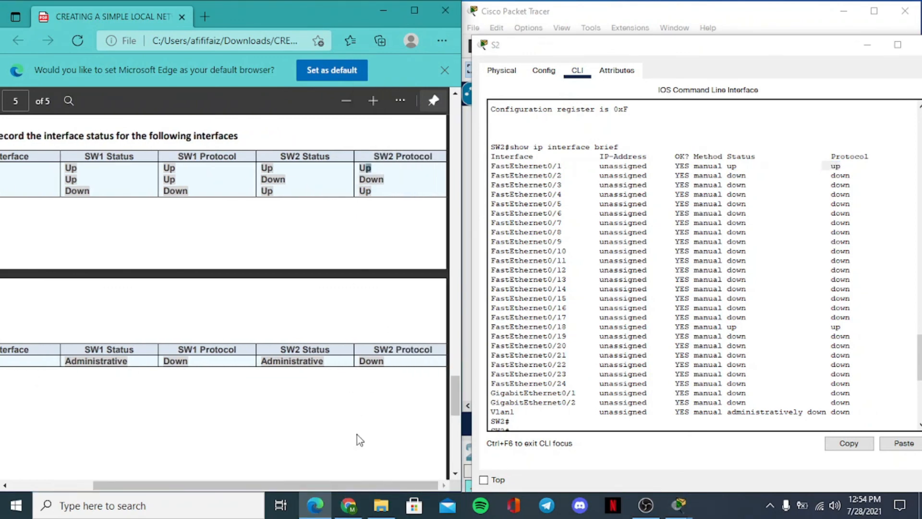
- Check FastEthernet0/6 in the SW2 interface list against the guide's SW2 status and protocol entries for F0/6
drag(358, 485, 272, 484)
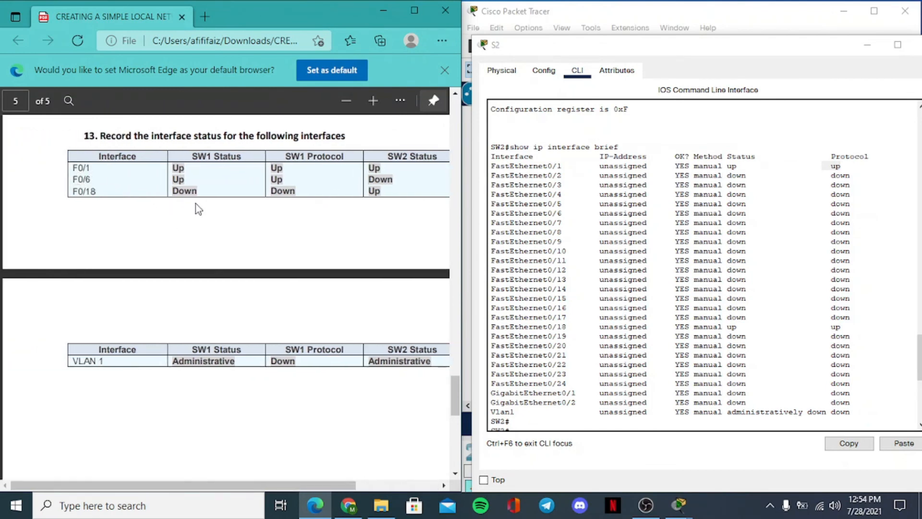
drag(566, 213, 492, 215)
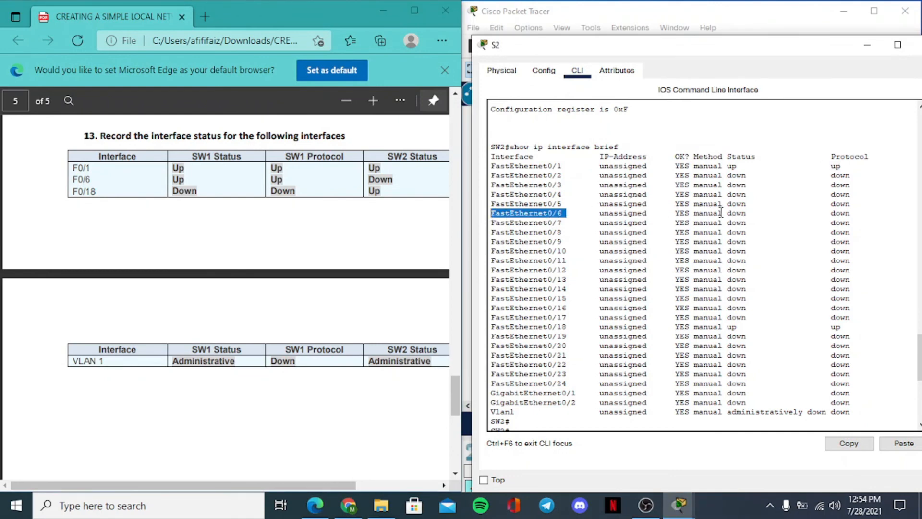
drag(746, 214, 724, 209)
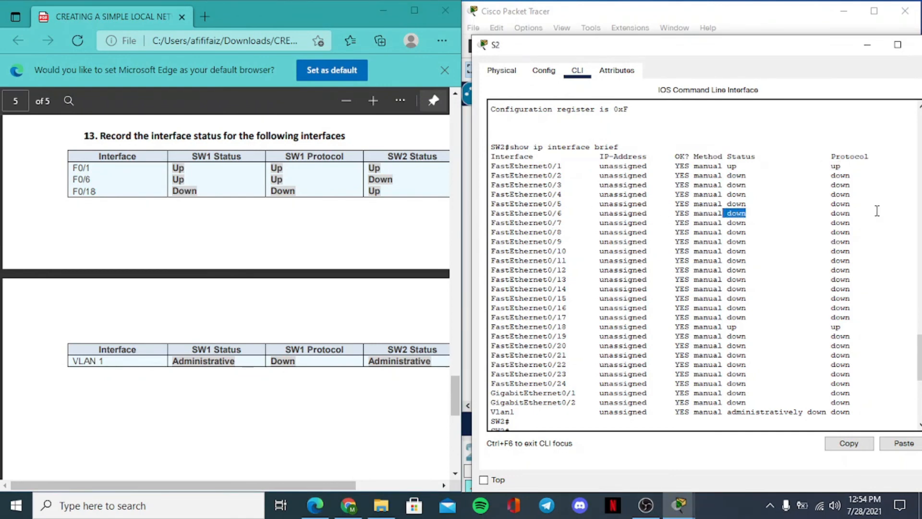
drag(859, 213, 830, 213)
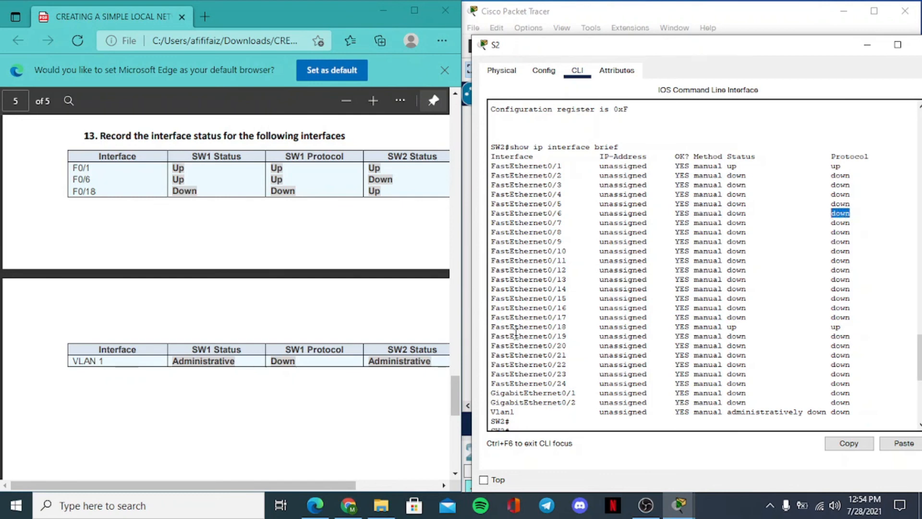
click(342, 479)
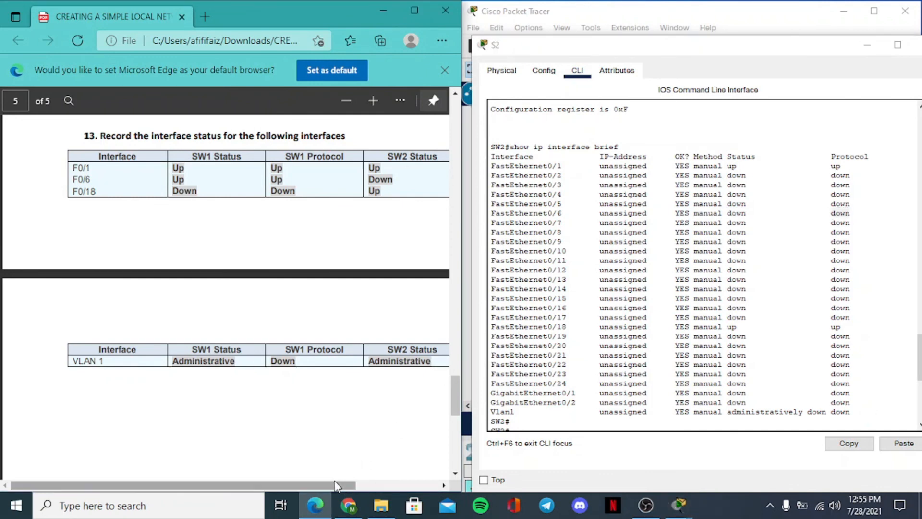
drag(335, 482, 423, 486)
drag(288, 181, 262, 179)
click(288, 185)
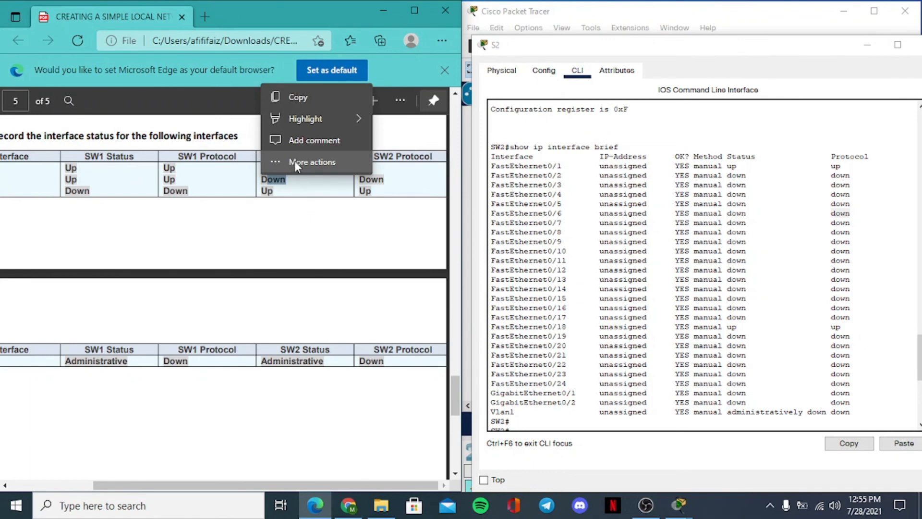
click(301, 189)
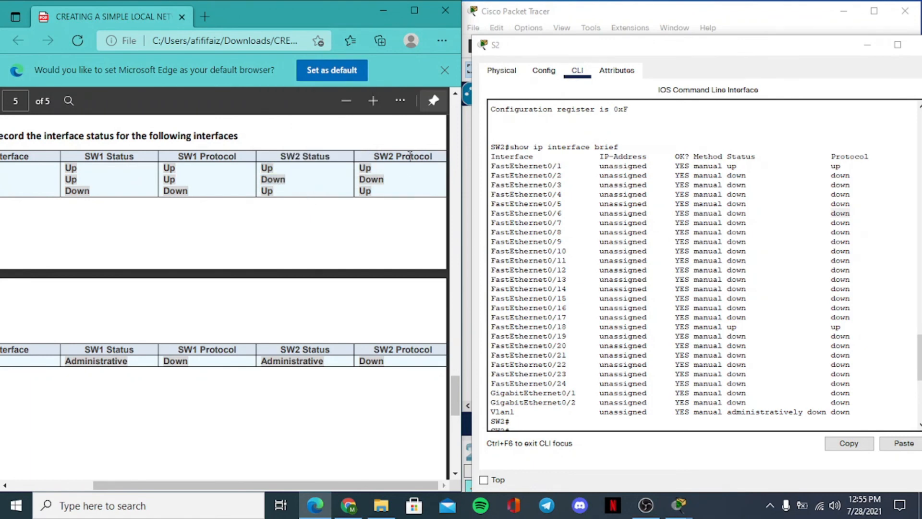
drag(382, 181, 359, 181)
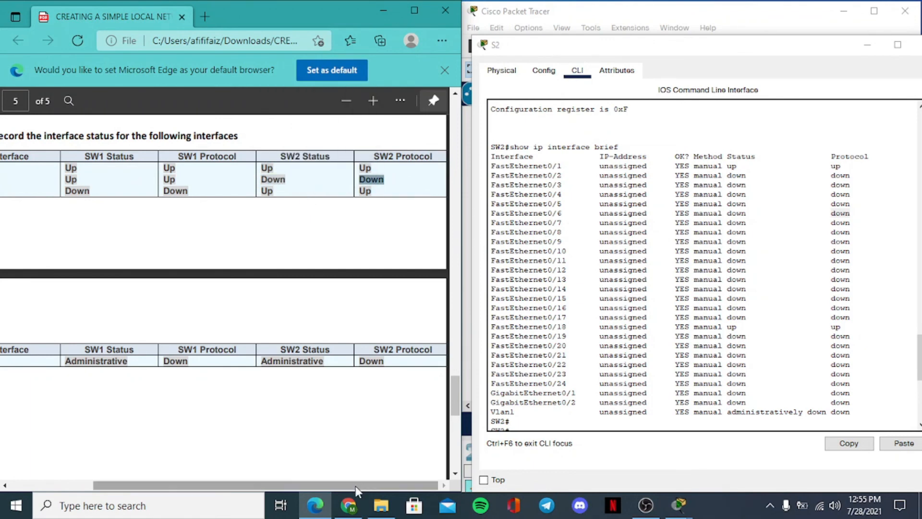
- Check FastEthernet0/18 in the SW2 interface list against the guide's SW2 status and protocol entries for F0/18
drag(355, 485, 204, 473)
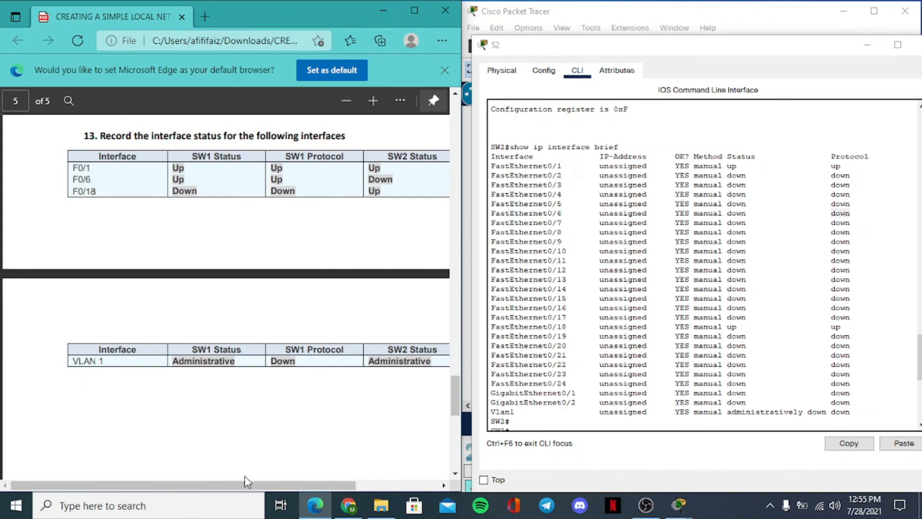
drag(267, 486, 350, 496)
drag(566, 327, 494, 328)
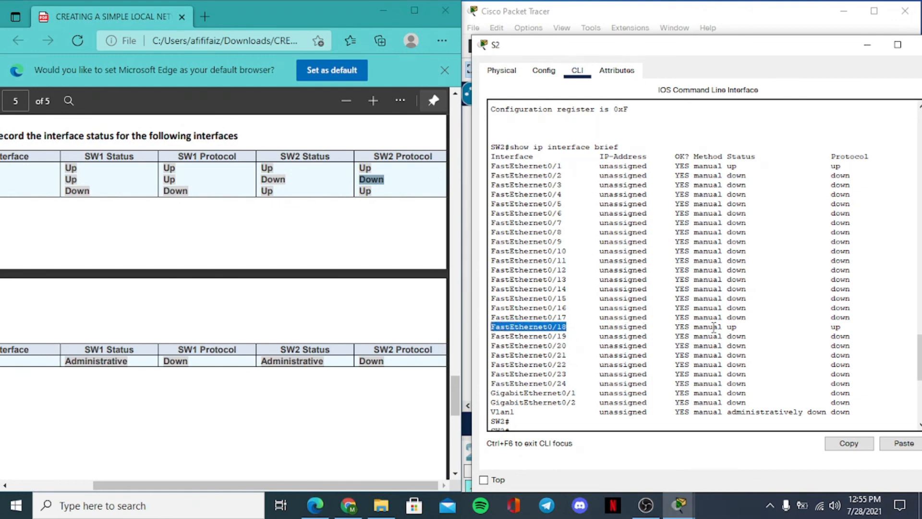
double_click(731, 328)
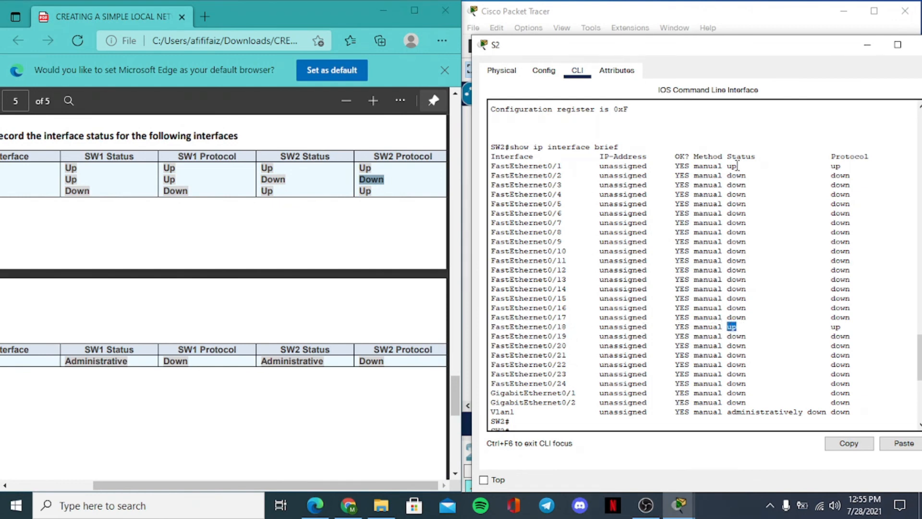
double_click(267, 191)
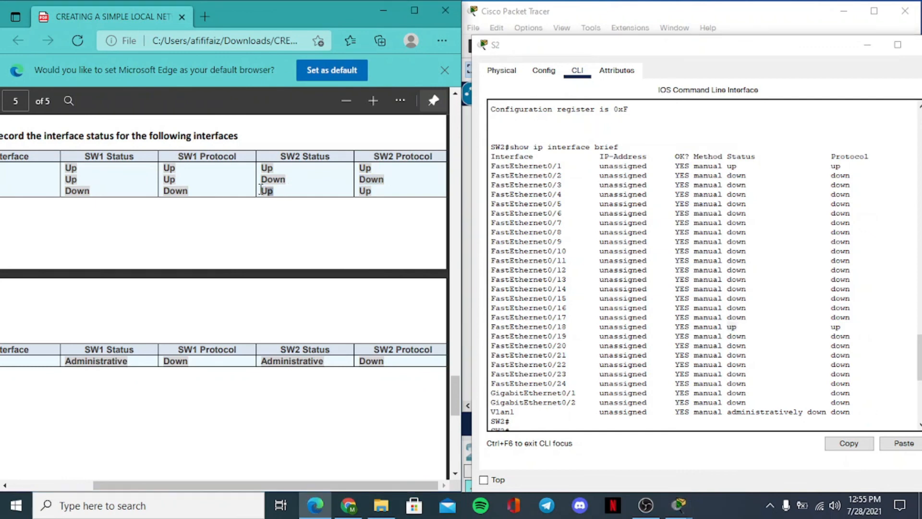
double_click(836, 327)
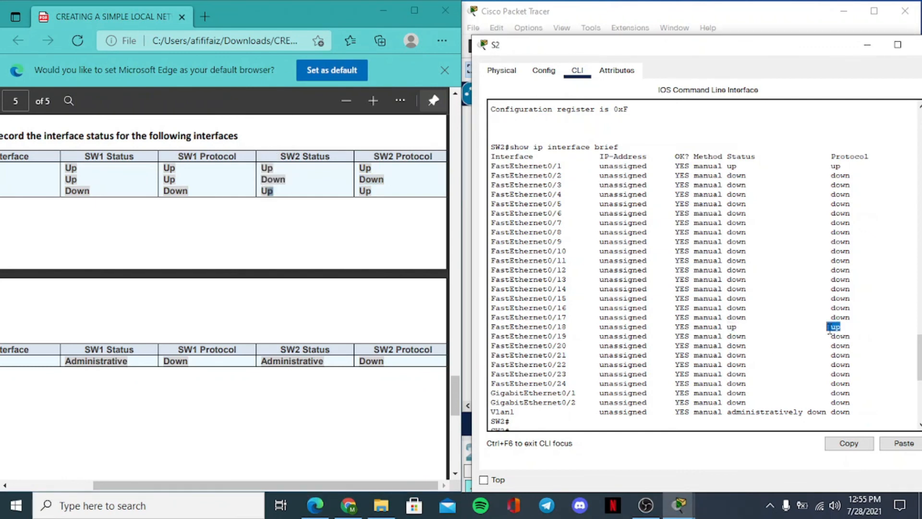
click(368, 190)
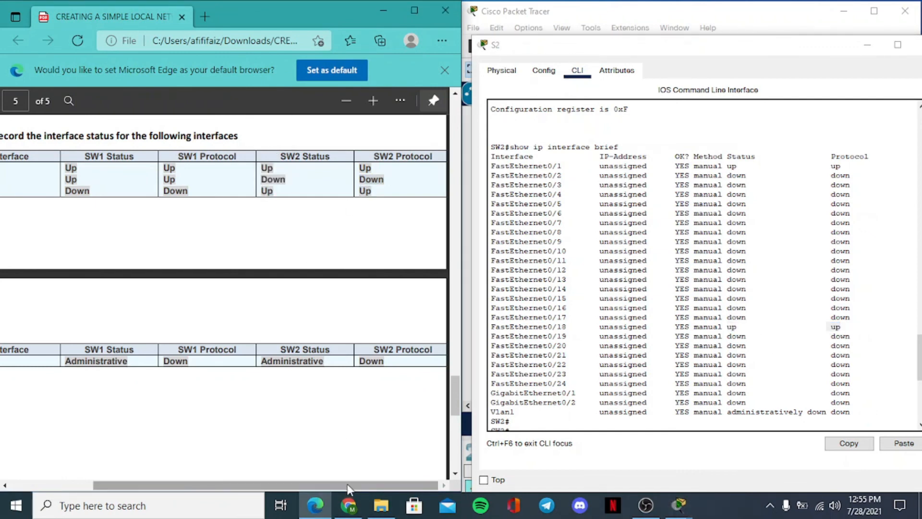
- Compare the status and protocol of Vlan1 on SW2 with the VLAN 1 row of the guide's table
drag(347, 485, 287, 483)
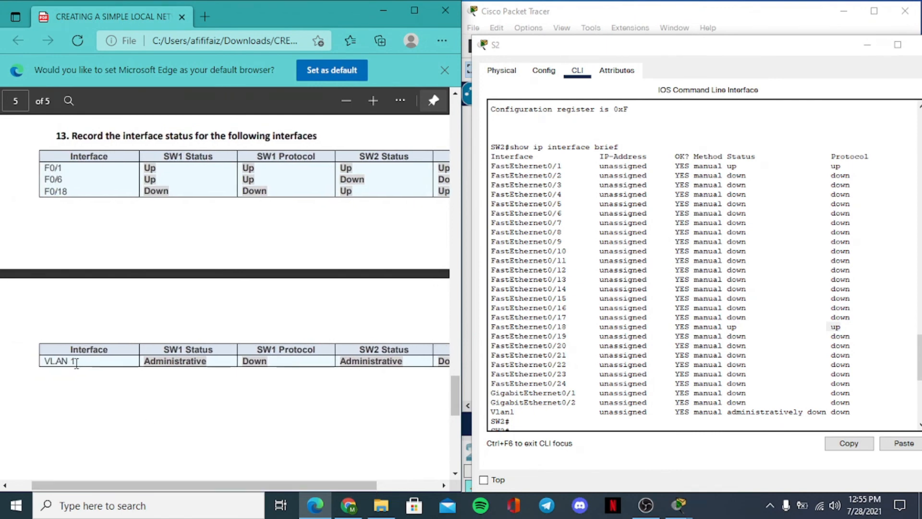
drag(76, 360, 49, 360)
drag(339, 489, 393, 483)
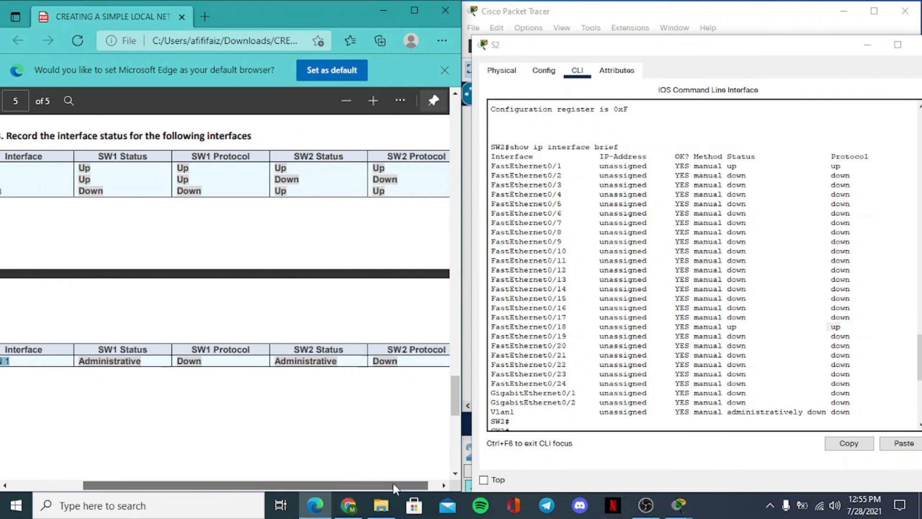
drag(328, 352, 286, 352)
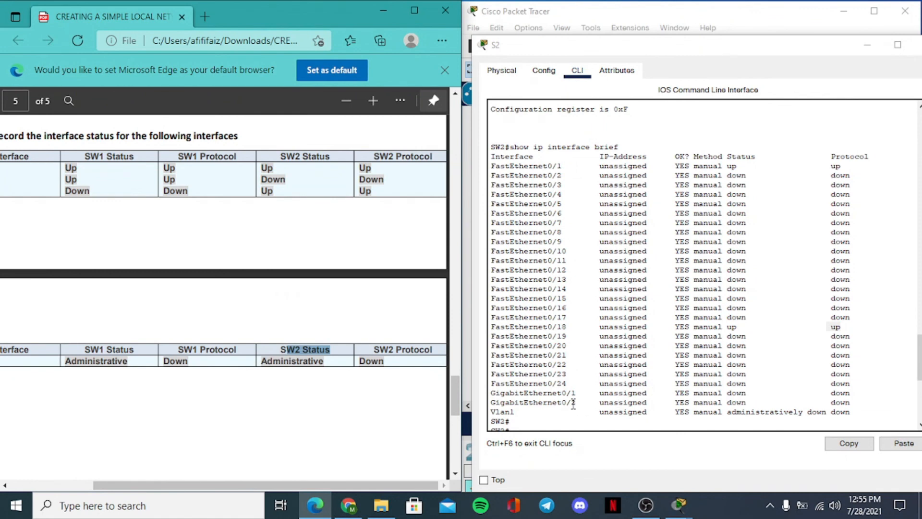
drag(515, 411, 491, 412)
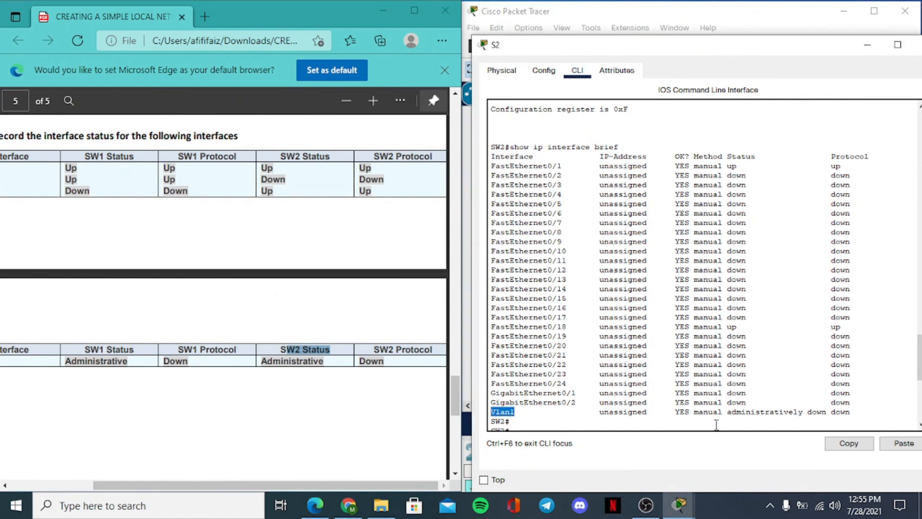
drag(826, 413, 726, 413)
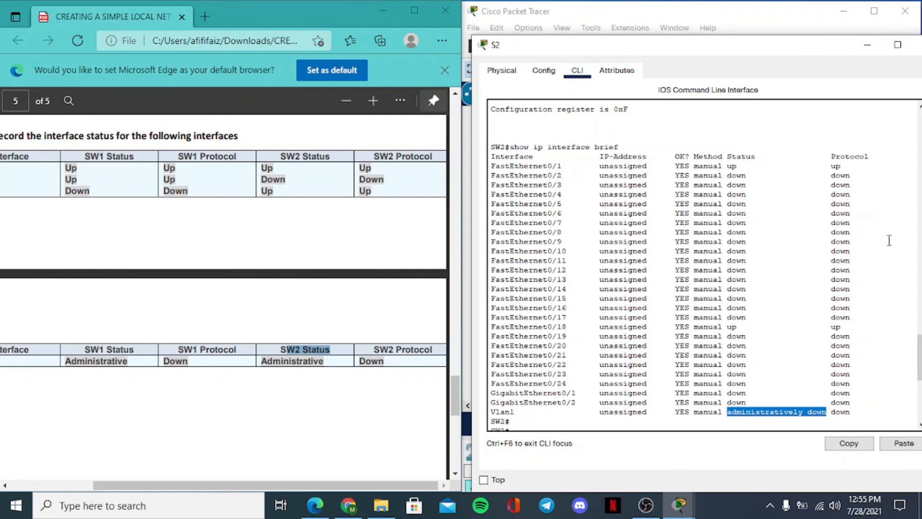
drag(874, 152, 826, 156)
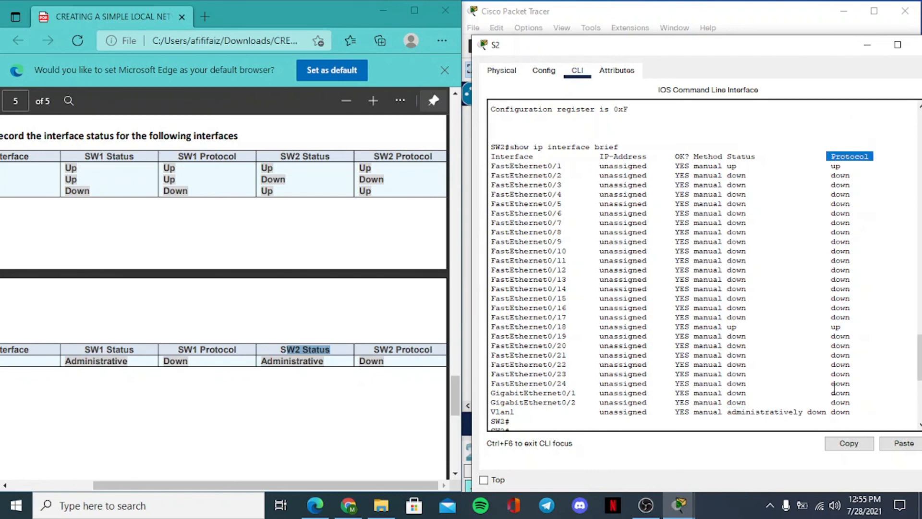
drag(849, 422, 833, 417)
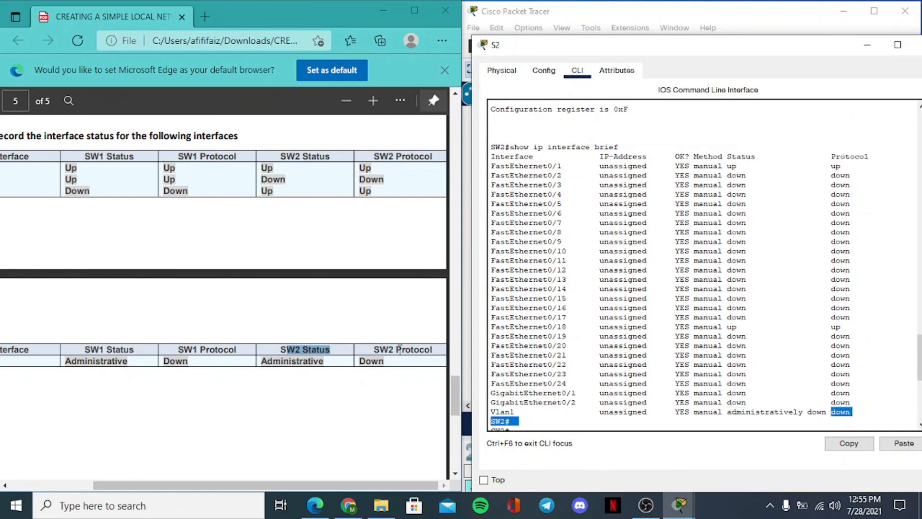
drag(387, 362, 358, 362)
click(386, 396)
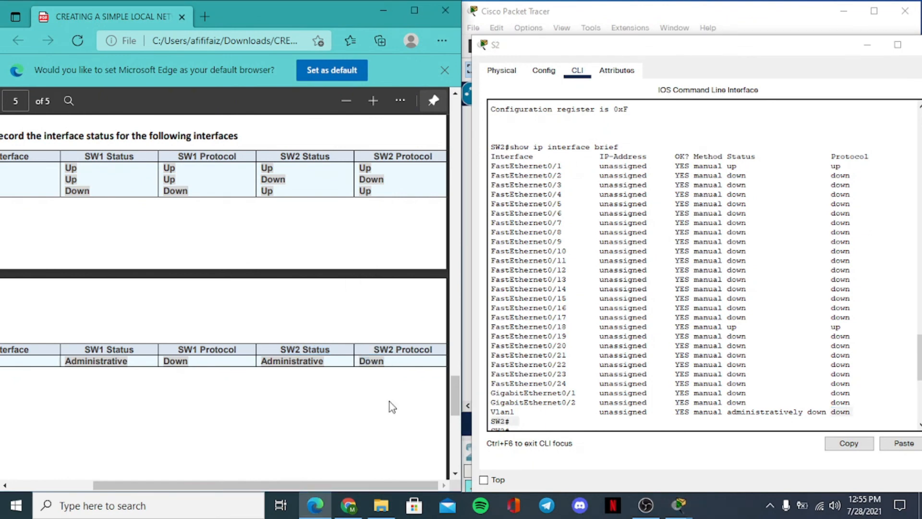
mouse_move(454, 388)
mouse_down()
mouse_move(452, 399)
mouse_move(453, 388)
mouse_up()
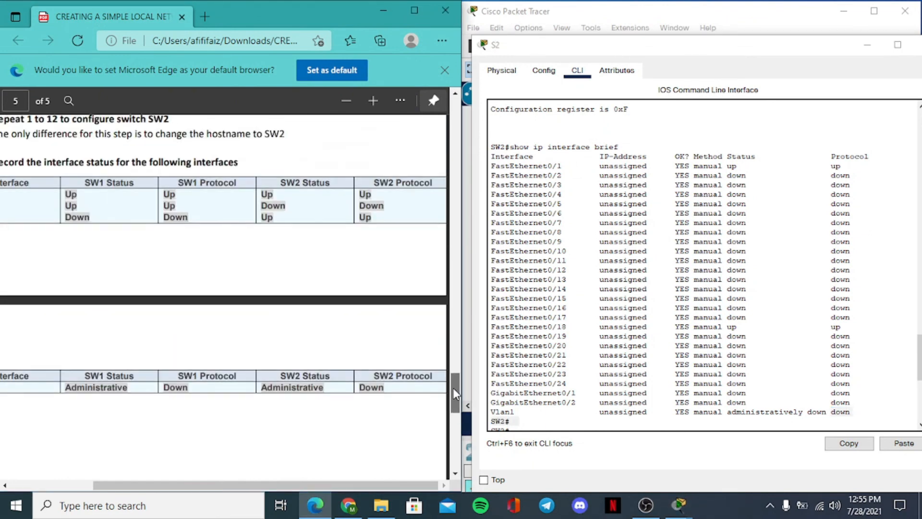
drag(418, 484, 366, 483)
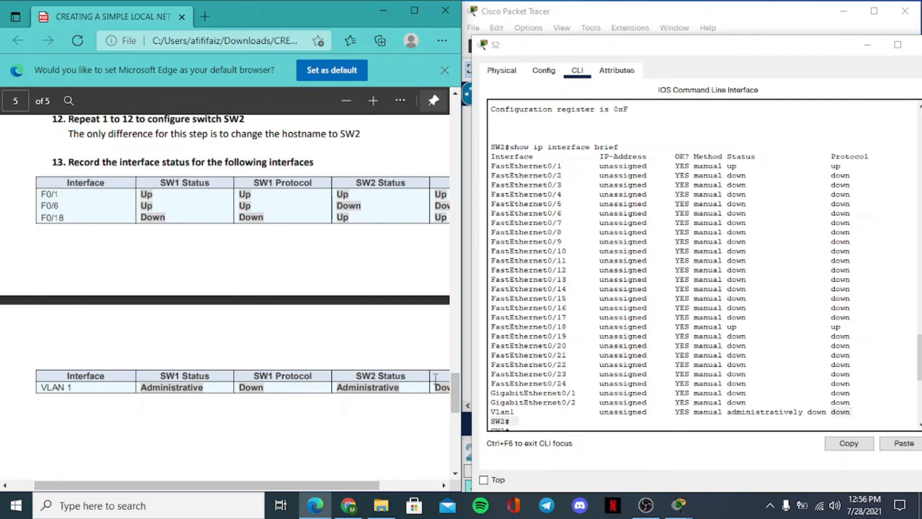
scroll(451, 393, up, 2)
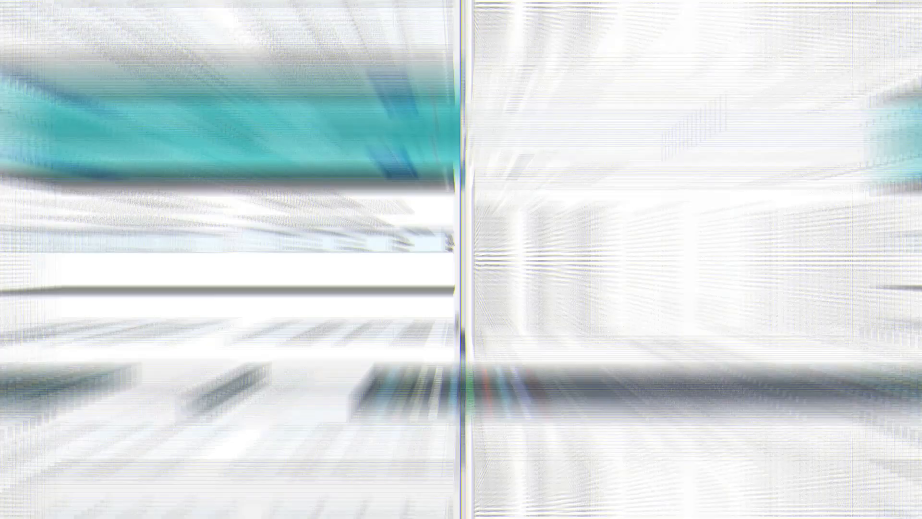